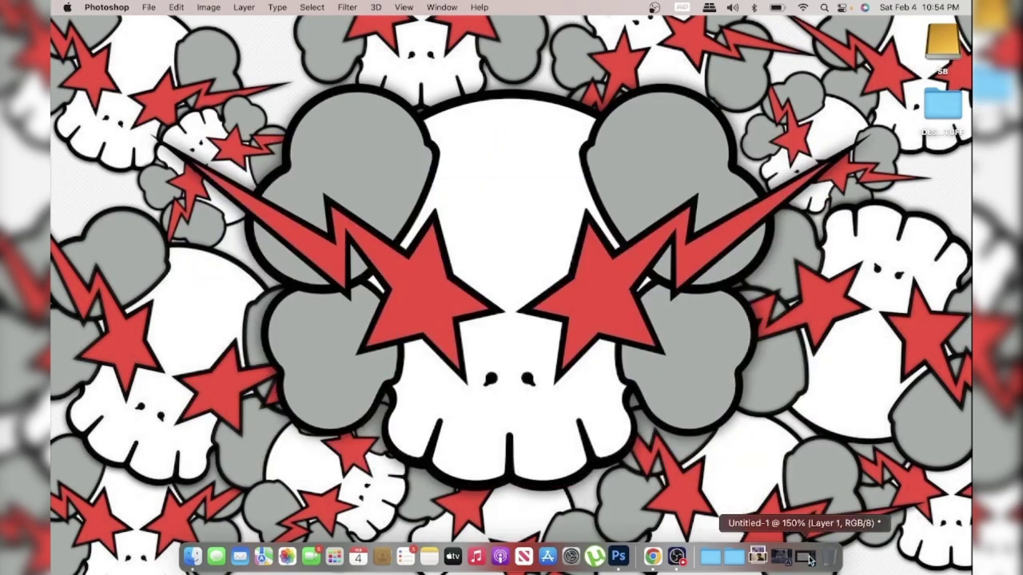
Step: Restore the minimized Photoshop window and close the open untitled document without saving it
click(804, 557)
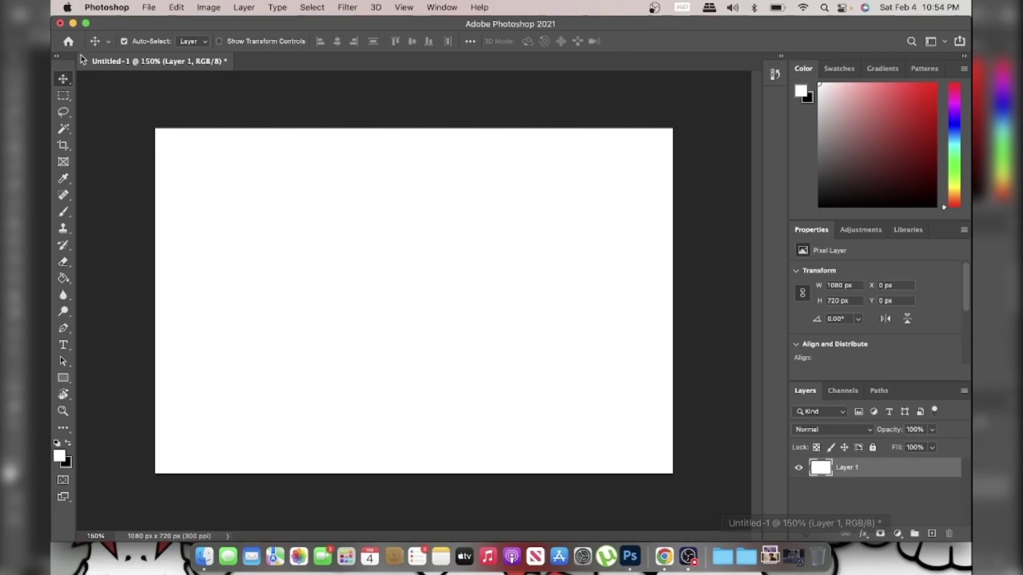
click(83, 60)
click(466, 239)
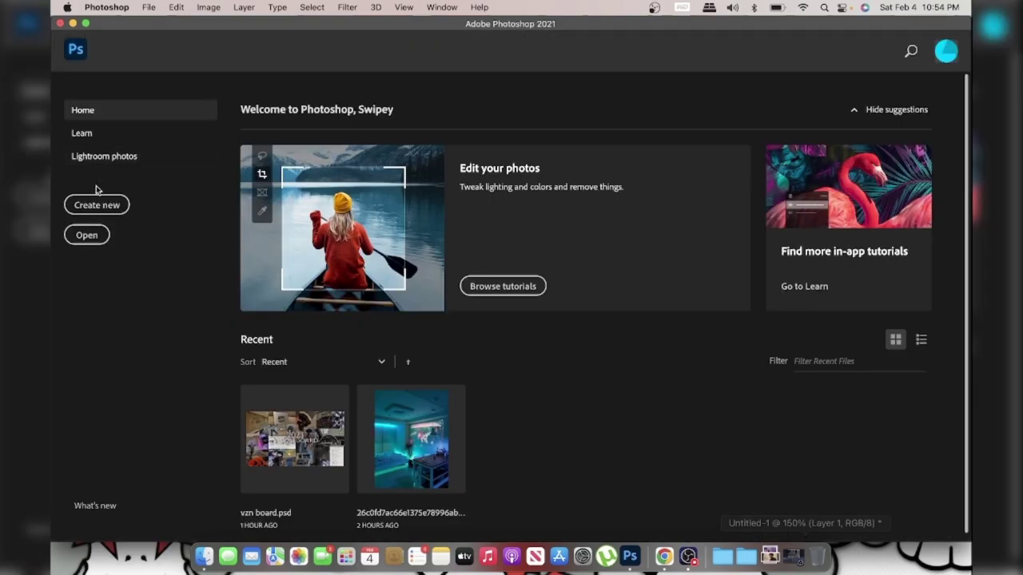
Step: Create a new 1280 × 720 px RGB document at 300 pixels/inch with transparent background contents
click(97, 205)
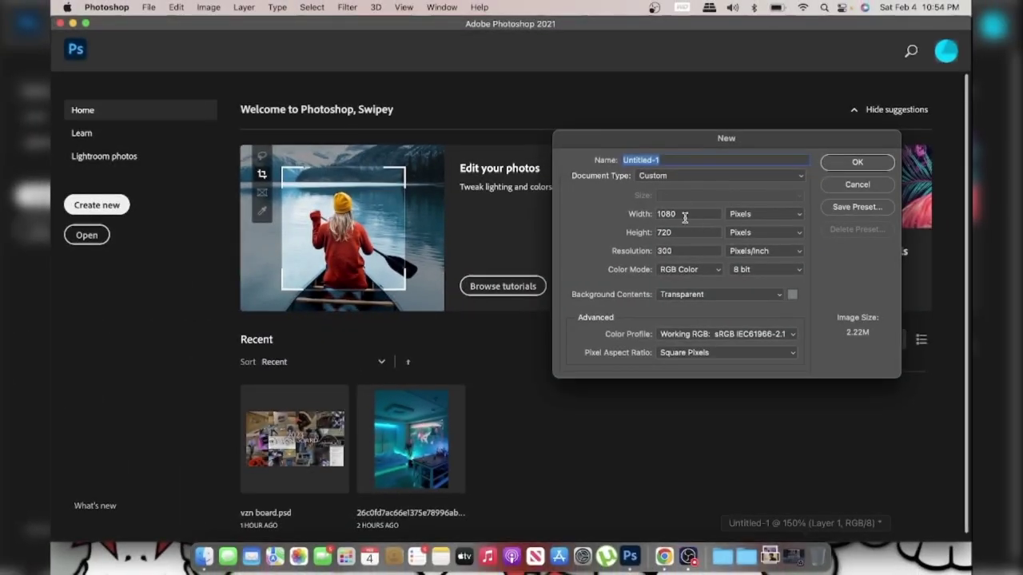
double_click(682, 215)
text(1)
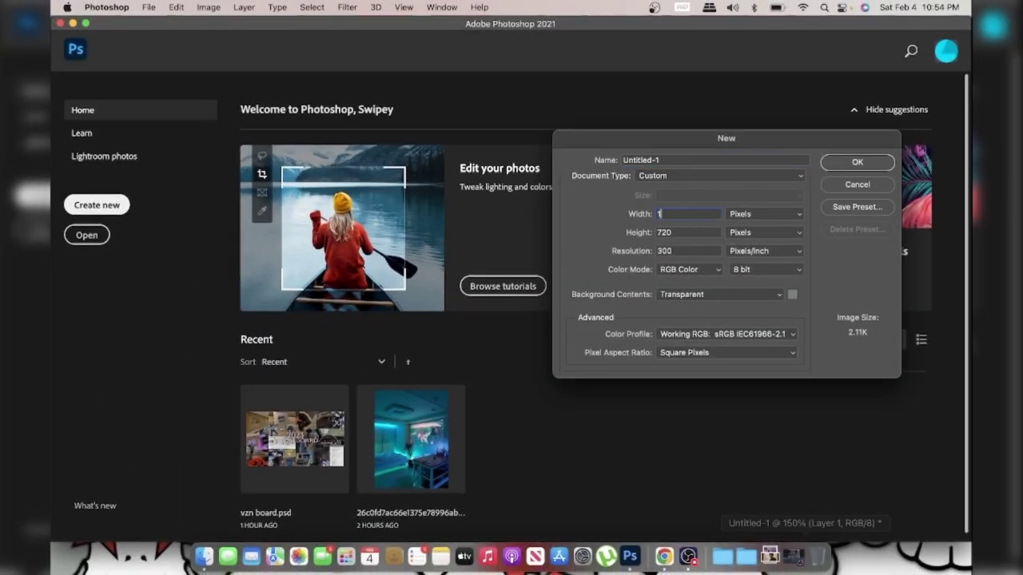
text(280)
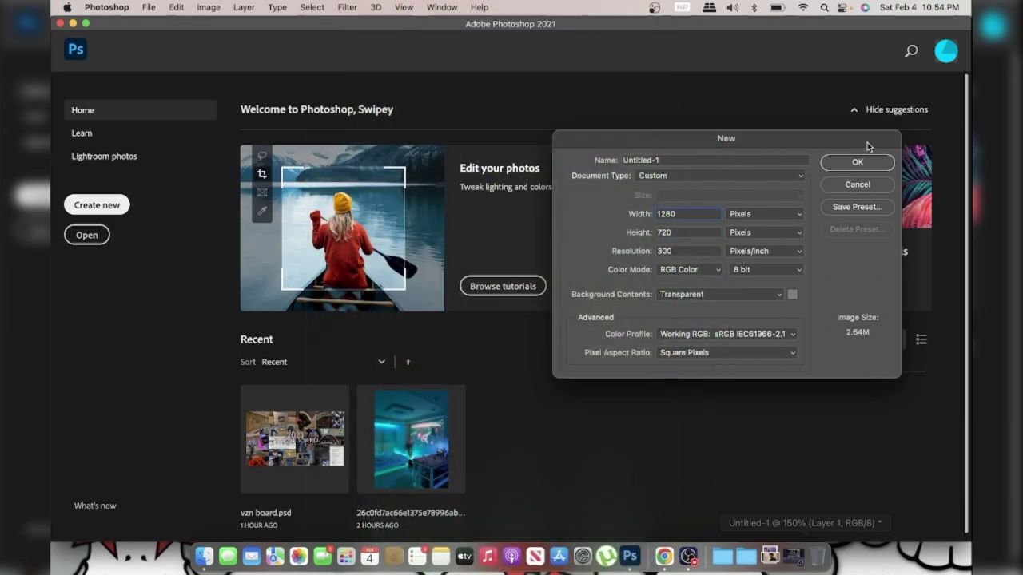
click(857, 163)
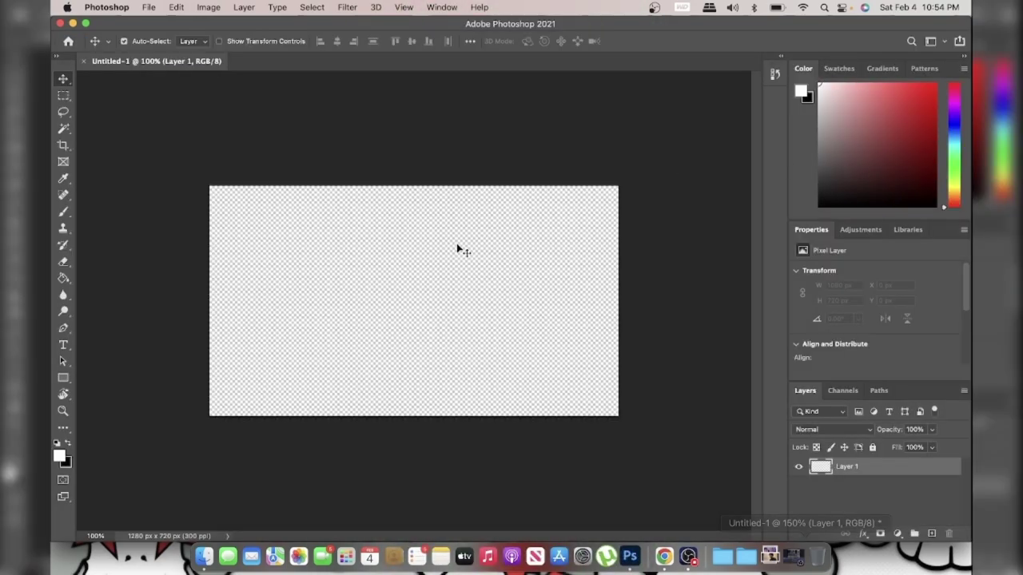
key(super+0)
key(super+1)
click(93, 533)
text(150)
key(Return)
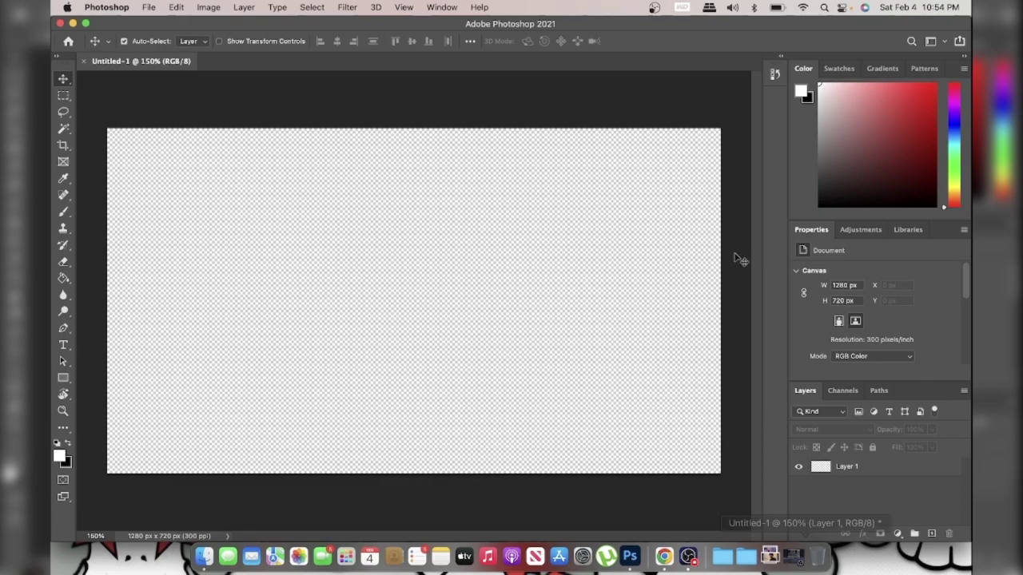
click(916, 557)
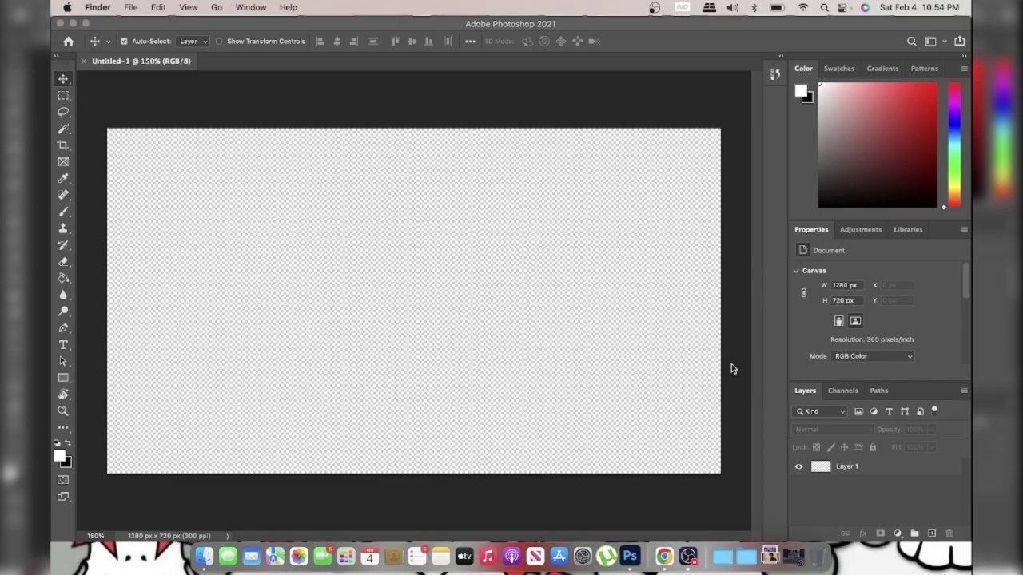
click(94, 22)
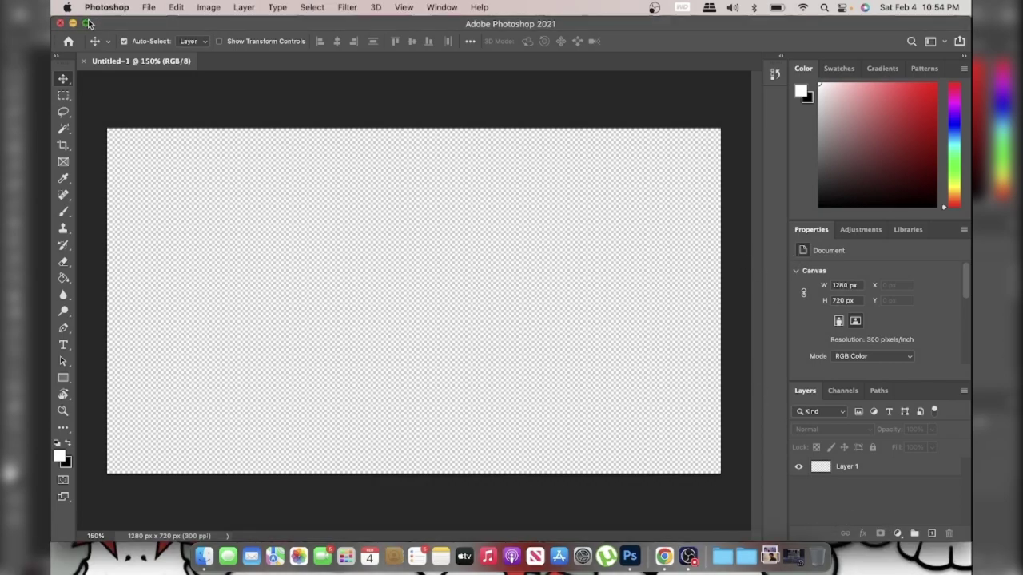
key(f)
key(f)
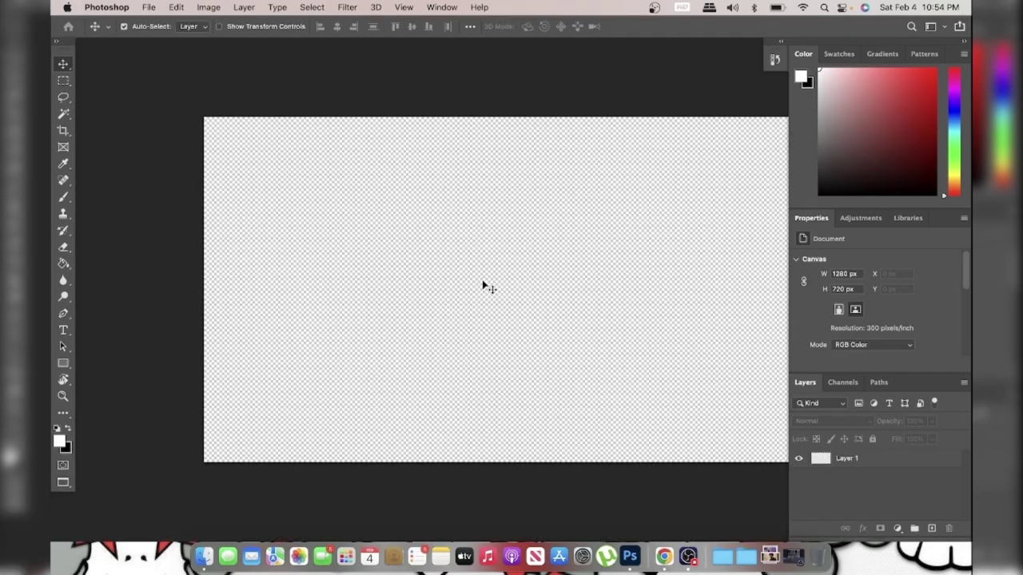
key(f)
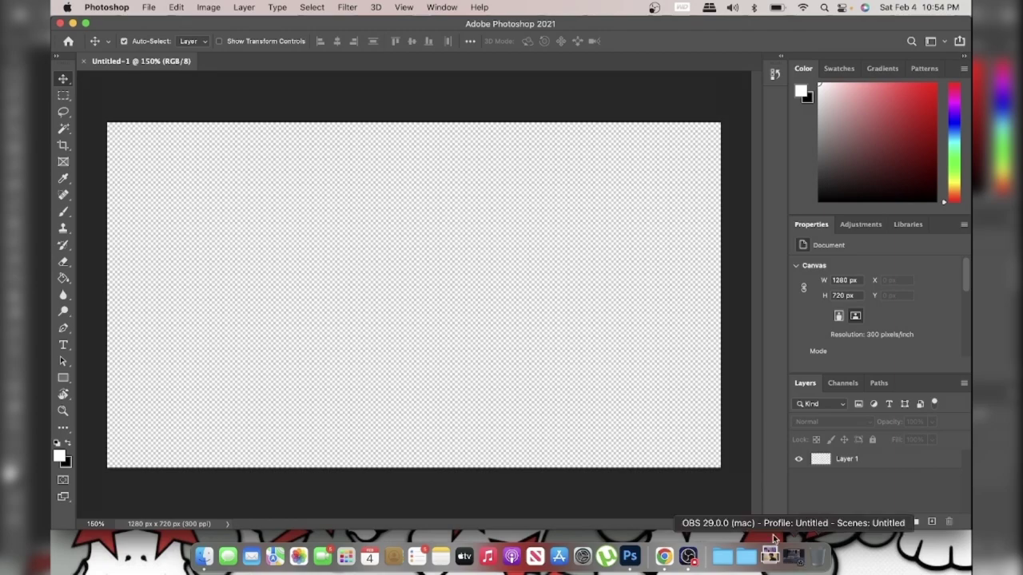
Step: Switch to Google Chrome and open pinterest.com
click(664, 555)
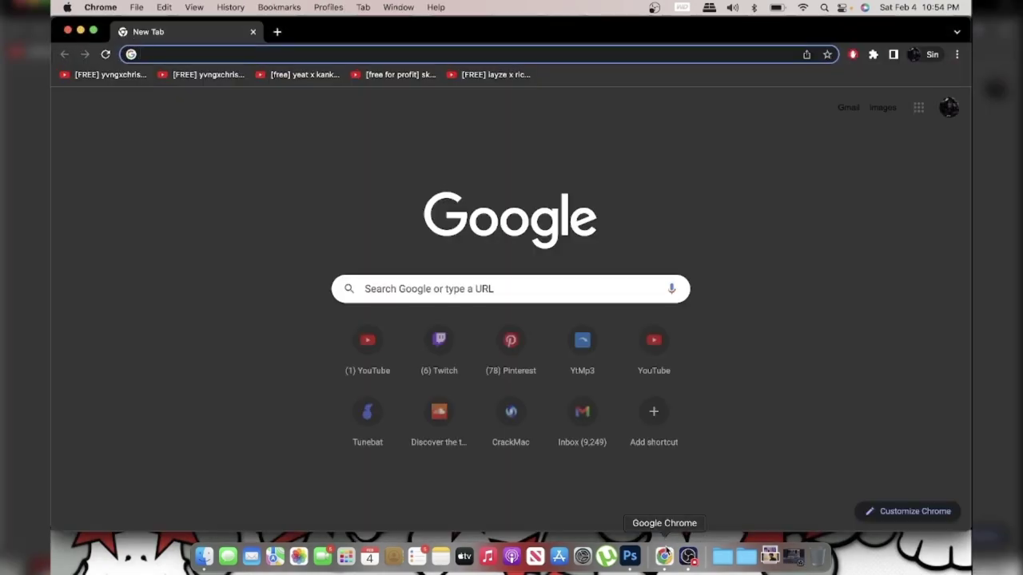
text(pinterest.com)
key(Return)
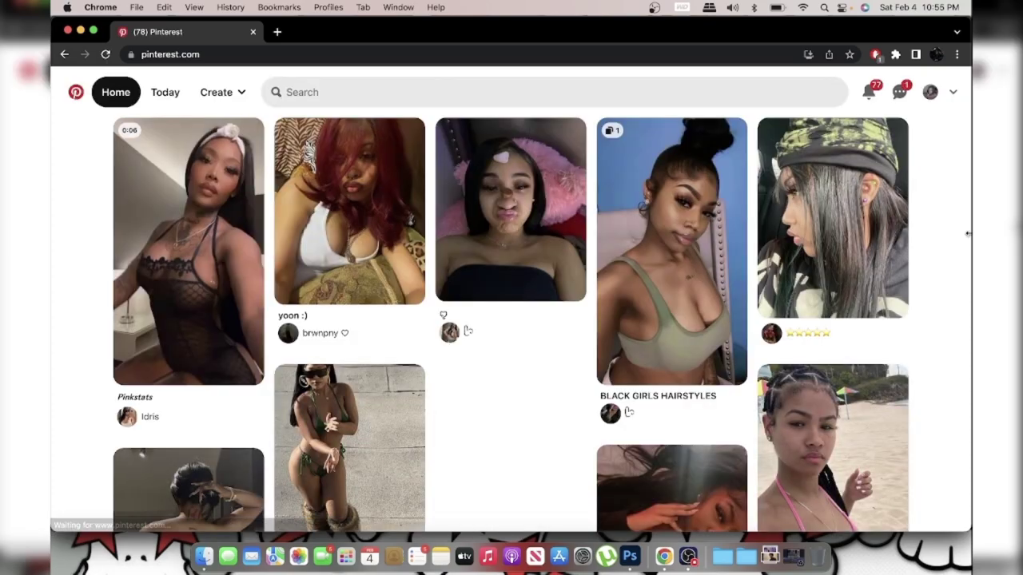
Step: Search Pinterest for "baddie"
click(416, 96)
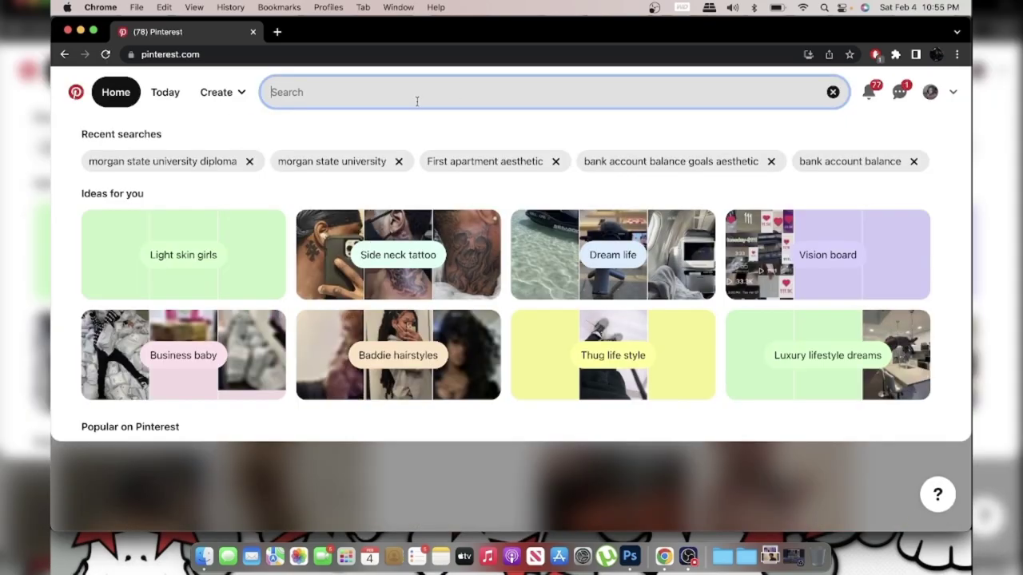
text(b)
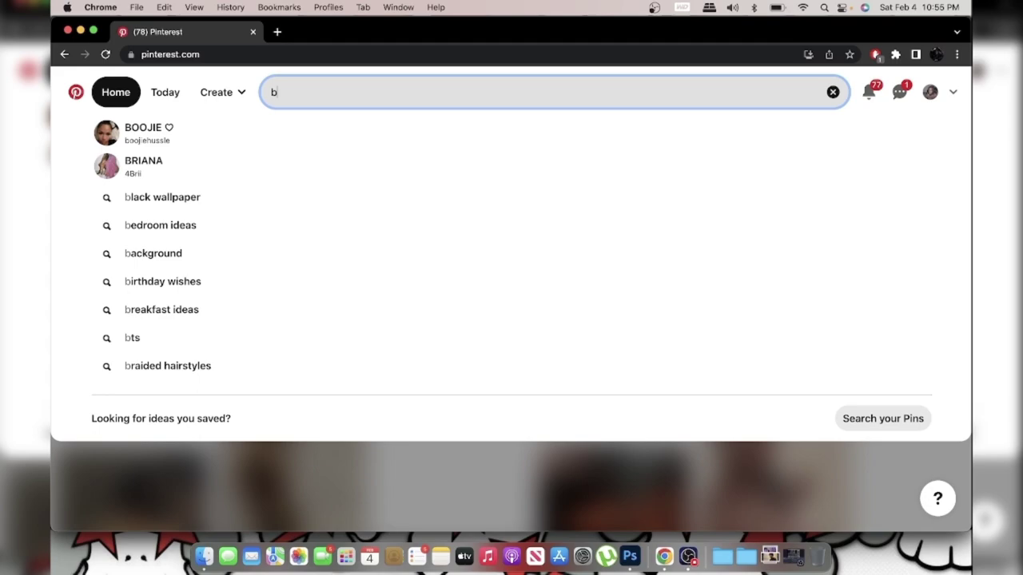
key(BackSpace)
text(baddie)
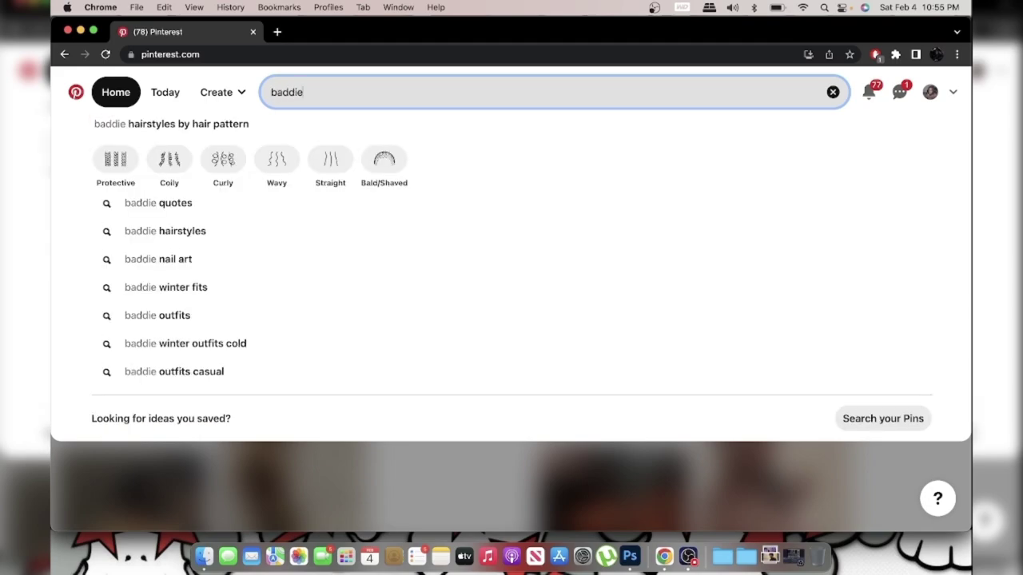
key(Return)
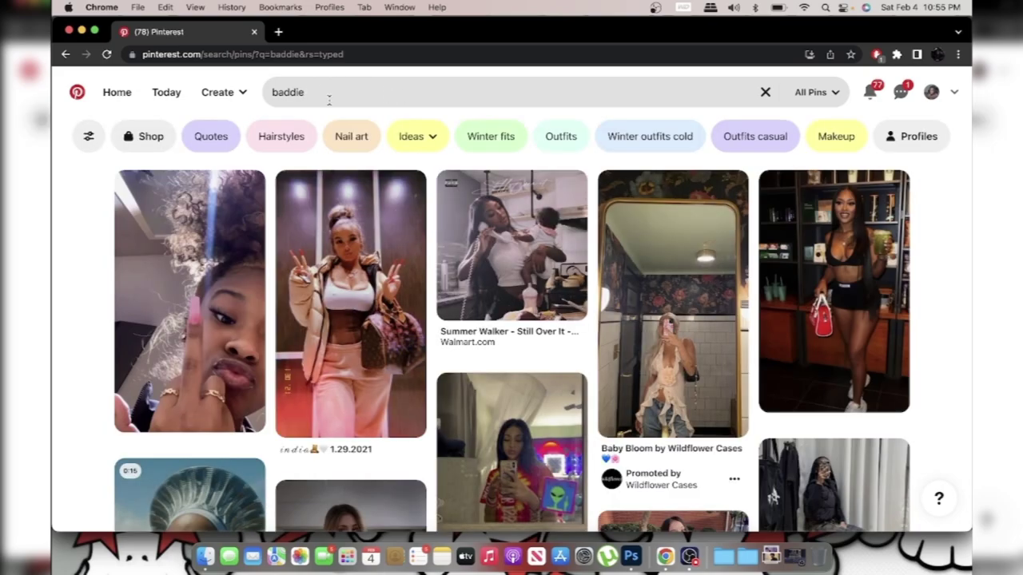
Step: Browse the "baddie" search results for a suitable photo
scroll(964, 288, down, 3)
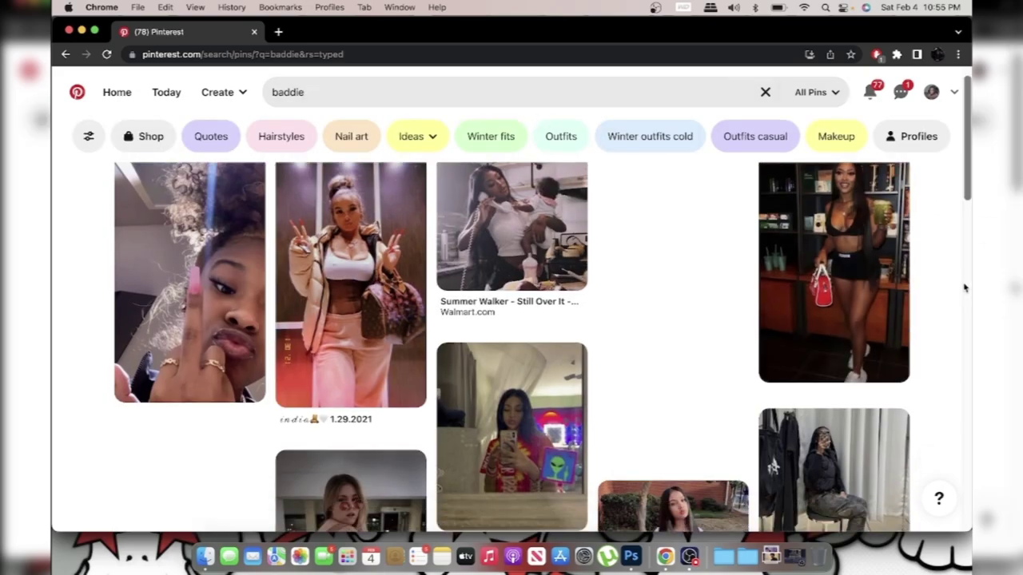
scroll(962, 291, down, 3)
scroll(957, 297, down, 4)
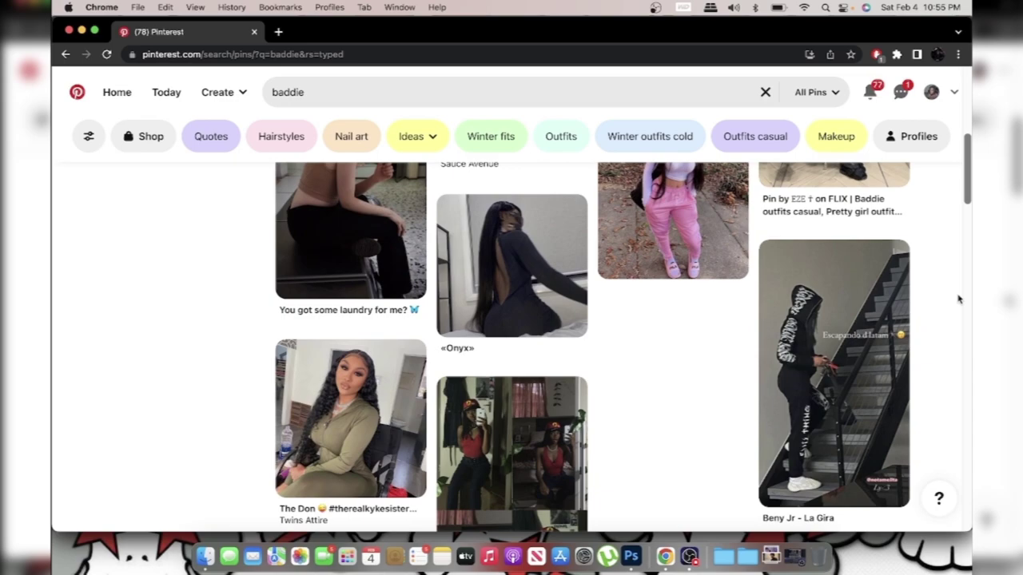
scroll(958, 299, down, 10)
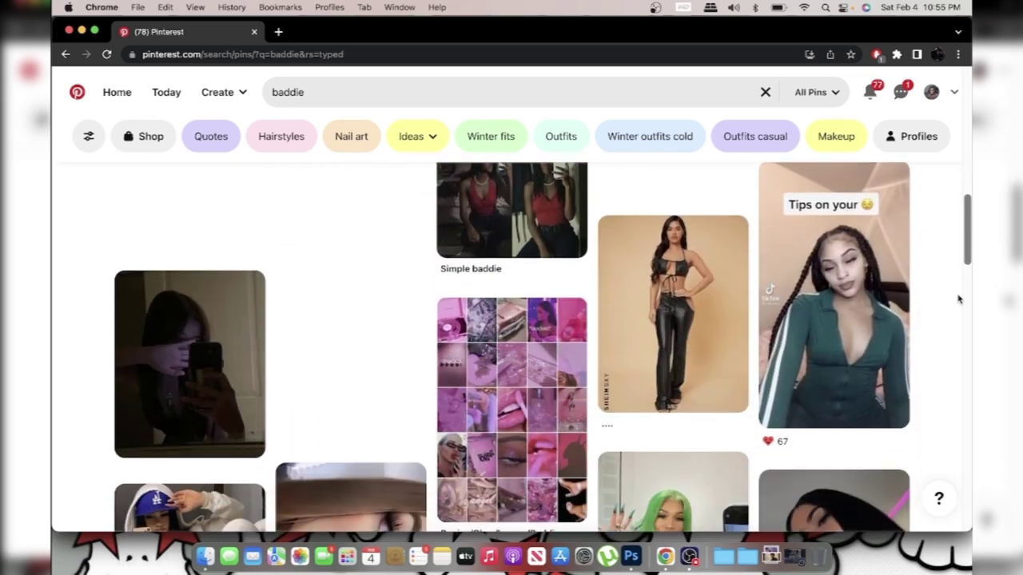
scroll(957, 299, down, 4)
scroll(958, 298, down, 2)
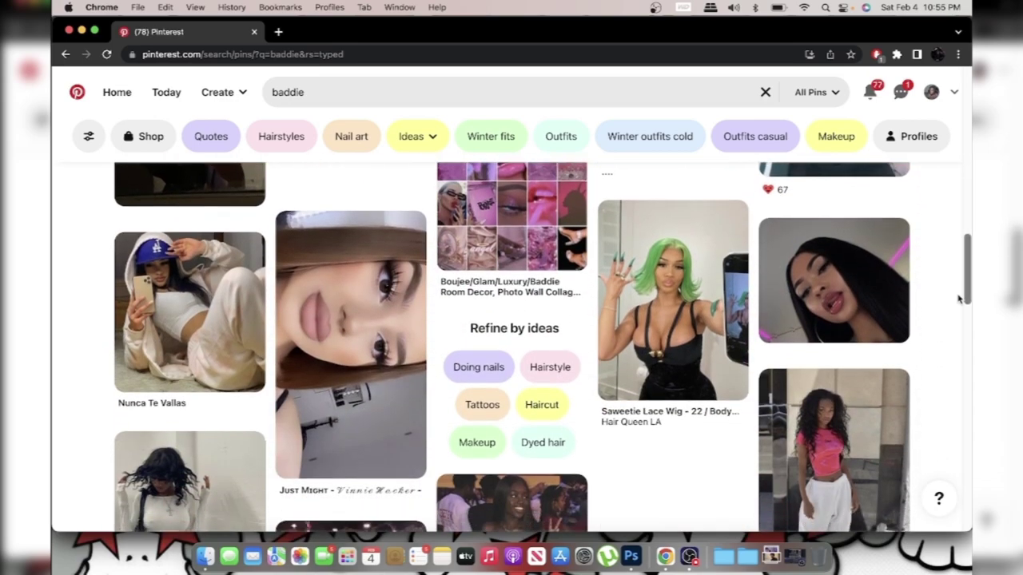
scroll(958, 299, down, 3)
scroll(958, 299, down, 6)
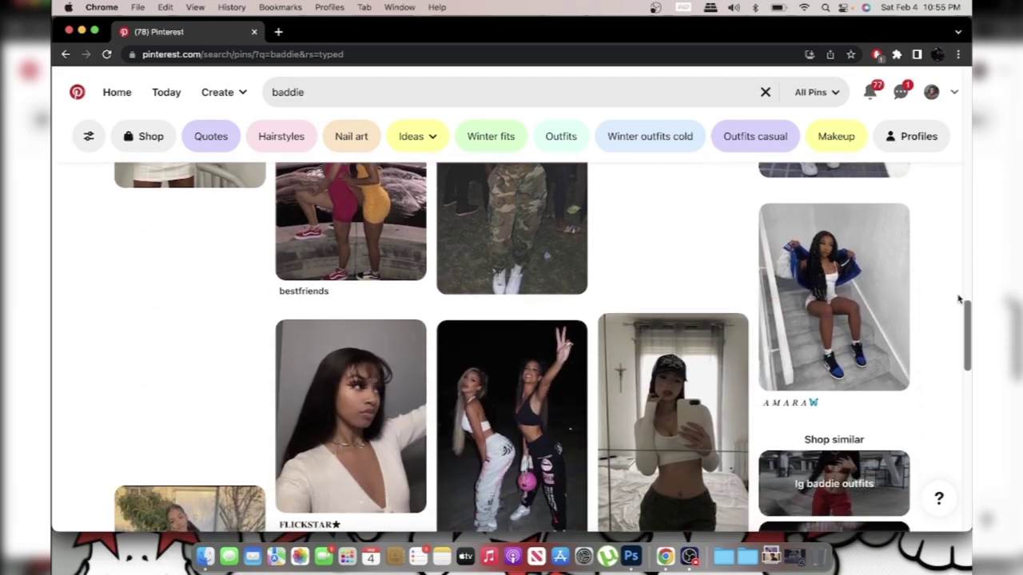
scroll(958, 298, down, 3)
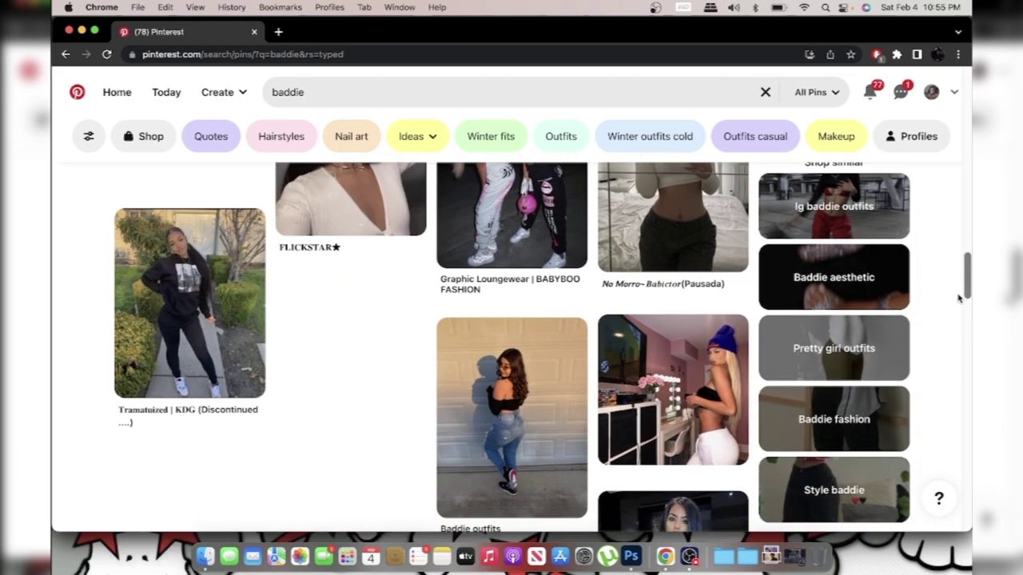
scroll(958, 299, down, 2)
Step: Refine the Pinterest search to "black baddie" and extend it to "black baddie selfie"
click(600, 84)
click(273, 92)
text(black)
key(Return)
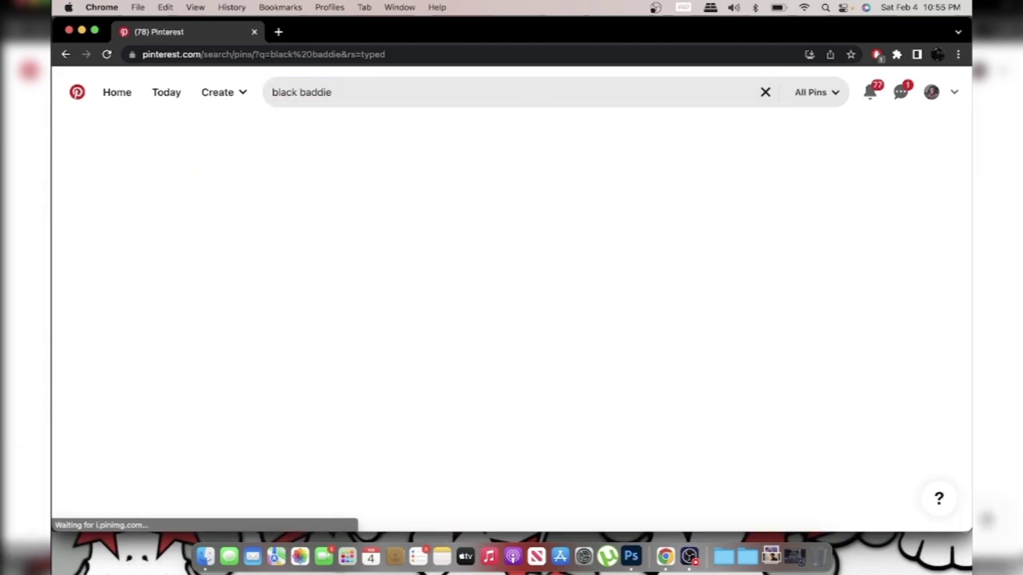
click(683, 82)
text(selfie)
key(Return)
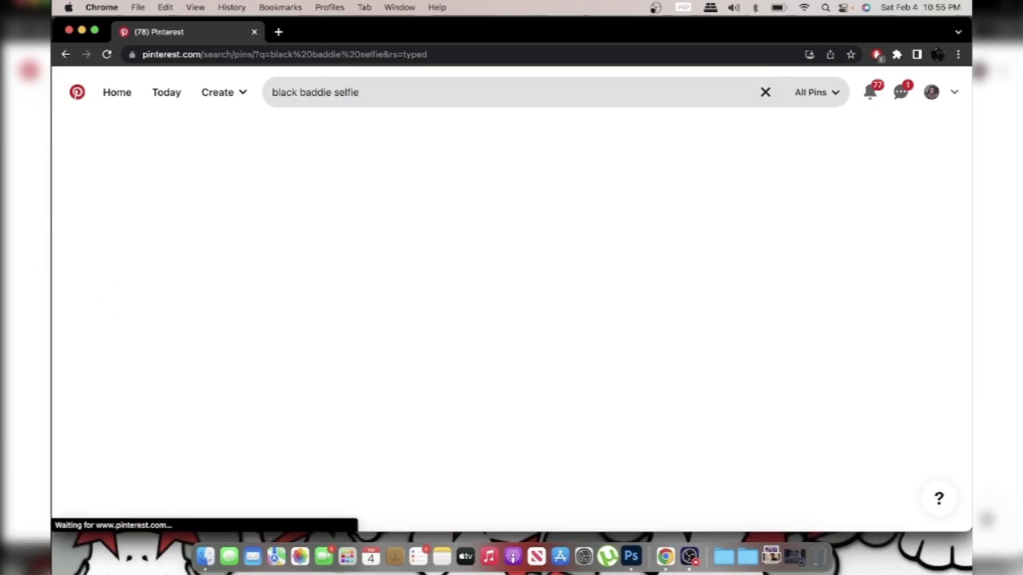
Step: Examine the "black baddie selfie" results for a portrait photo to use in the design
scroll(930, 215, down, 3)
scroll(930, 215, down, 15)
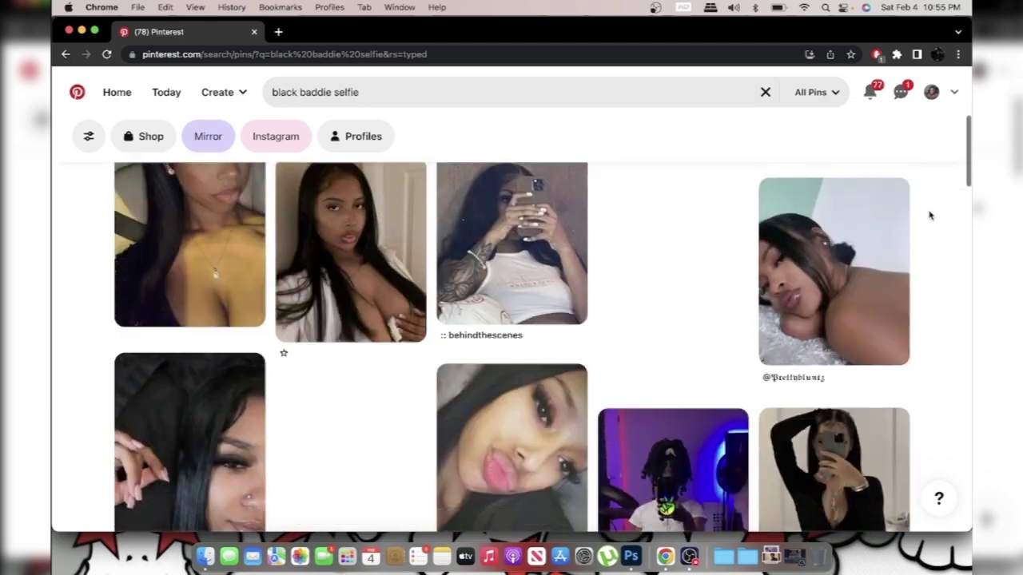
scroll(930, 215, down, 15)
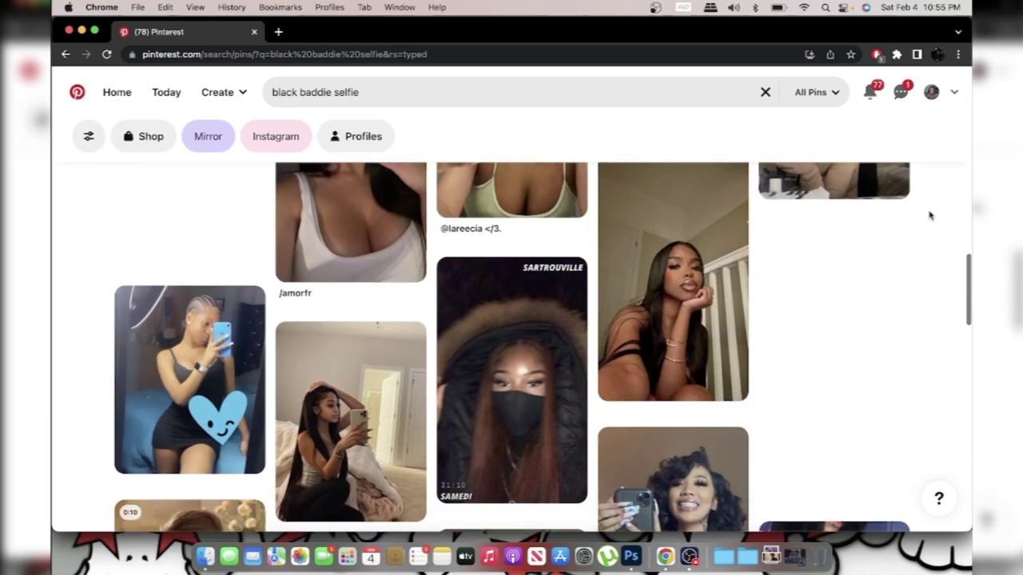
scroll(937, 246, down, 10)
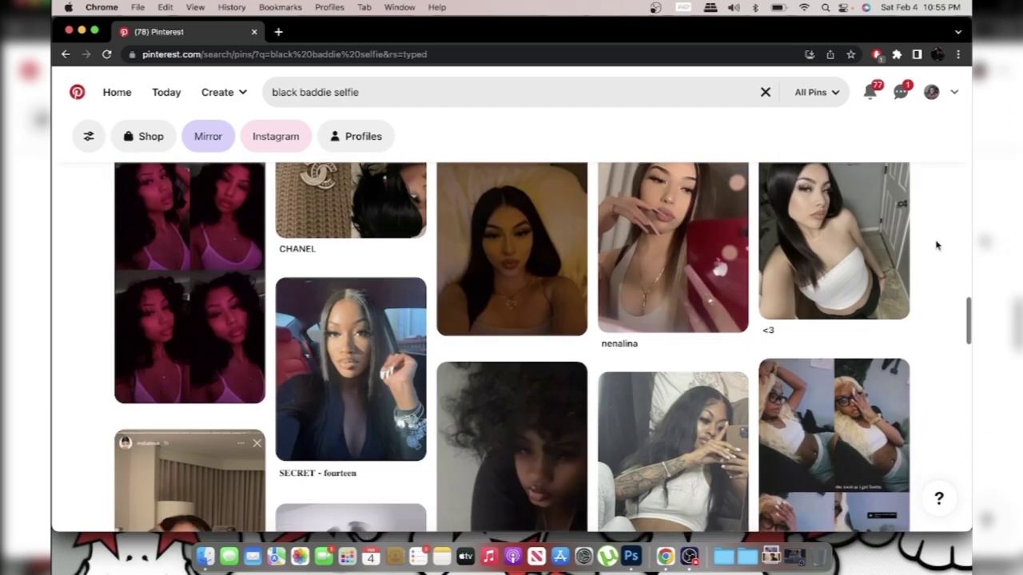
scroll(937, 246, down, 2)
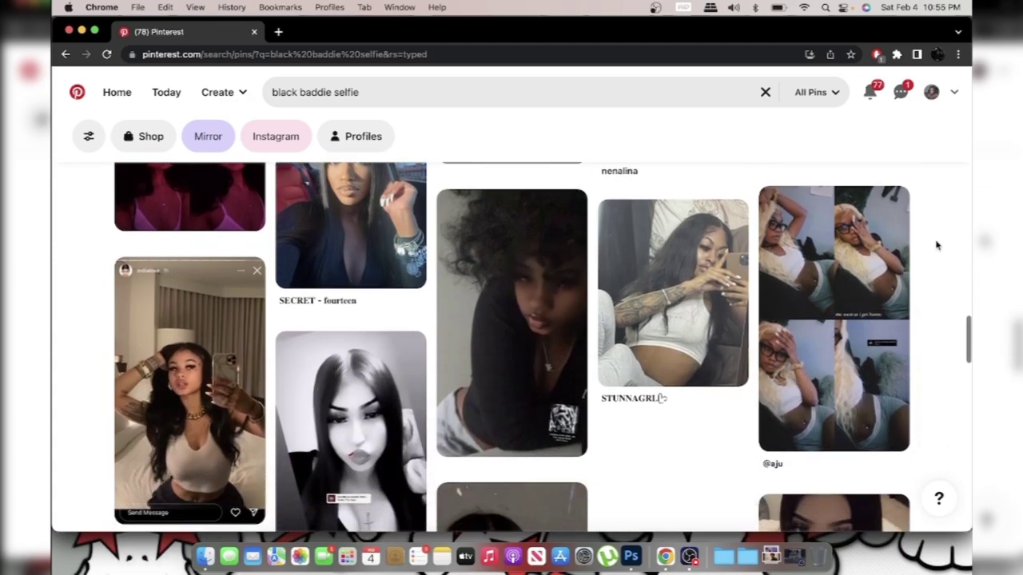
scroll(937, 246, down, 2)
scroll(937, 246, up, 1)
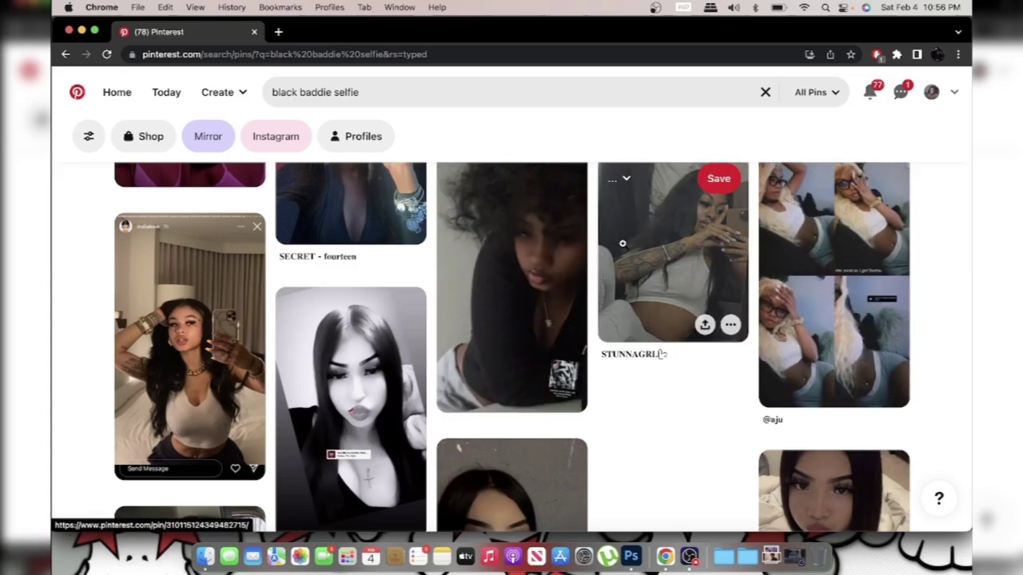
scroll(929, 351, down, 10)
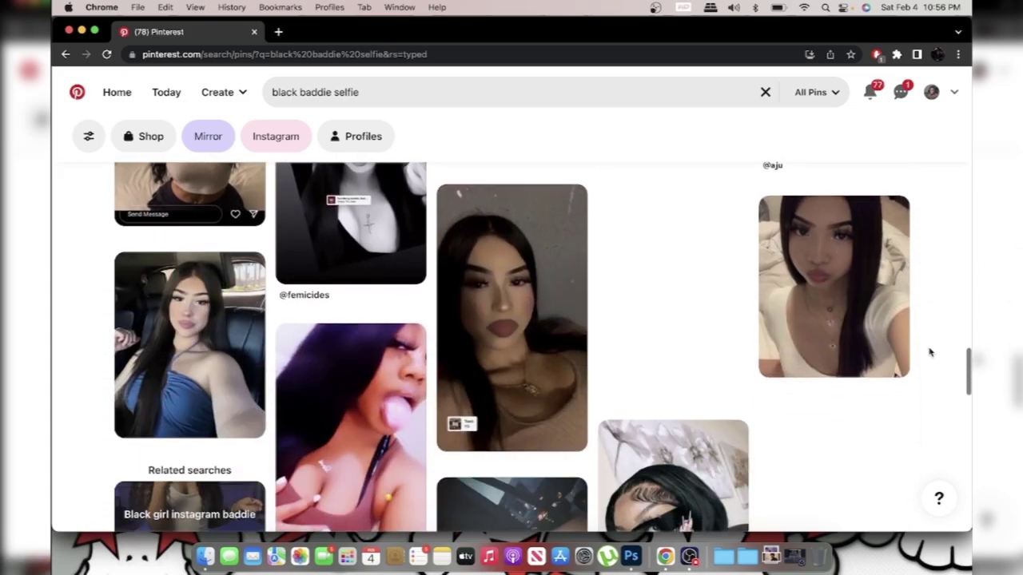
scroll(929, 351, down, 10)
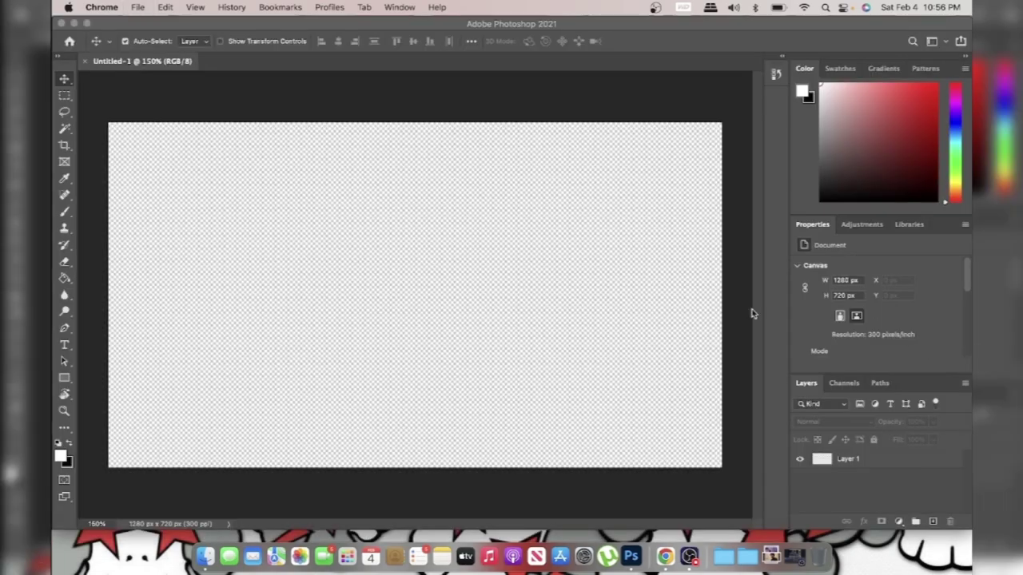
Step: Look through the saved images in the Downloads folder
click(769, 557)
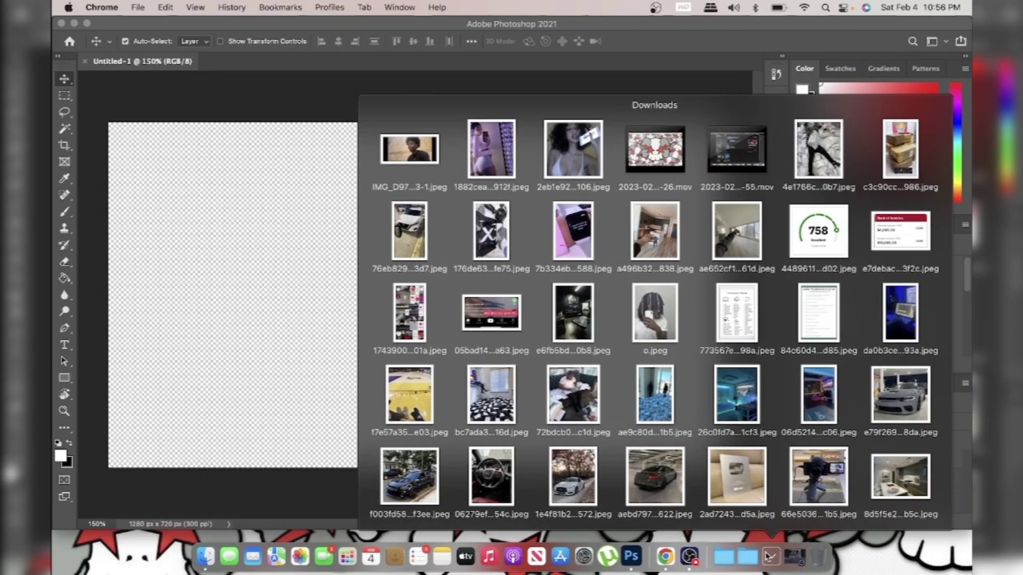
click(309, 150)
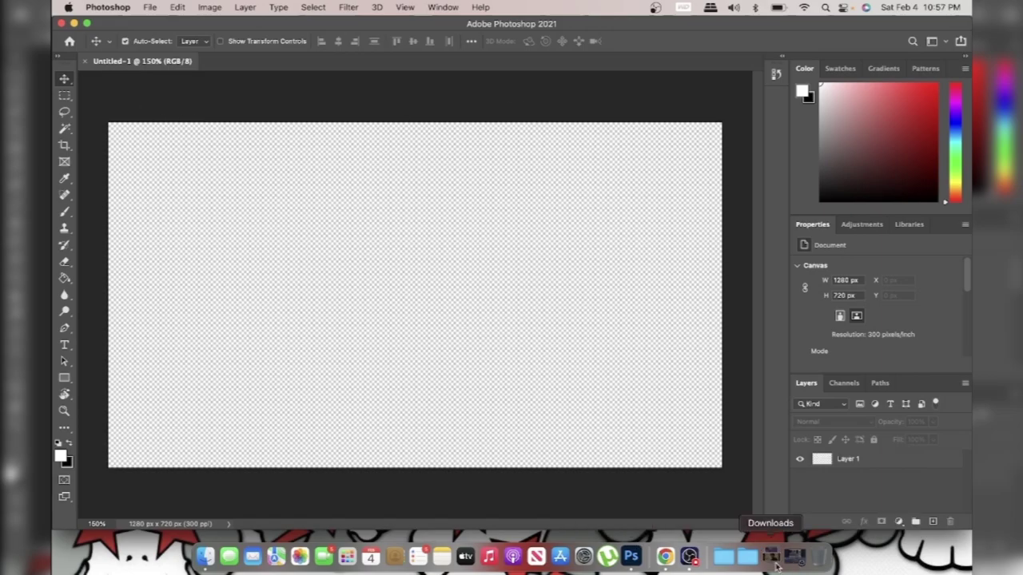
Step: Fill the whole canvas on Layer 1 with a light pink foreground colour using the Paint Bucket tool
key(g)
click(896, 86)
click(539, 356)
key(super+z)
click(955, 90)
click(862, 92)
click(539, 356)
Step: Place the photo IMG_D97FB2023B83-1.jpeg from the Downloads folder above Layer 1 and open its smart object contents for editing
click(770, 556)
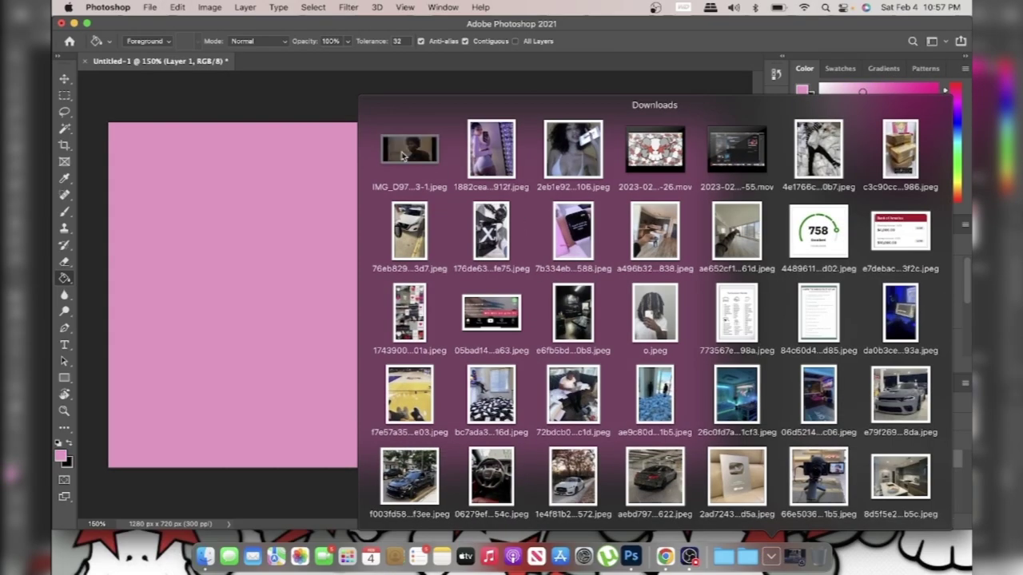
drag(407, 149, 397, 218)
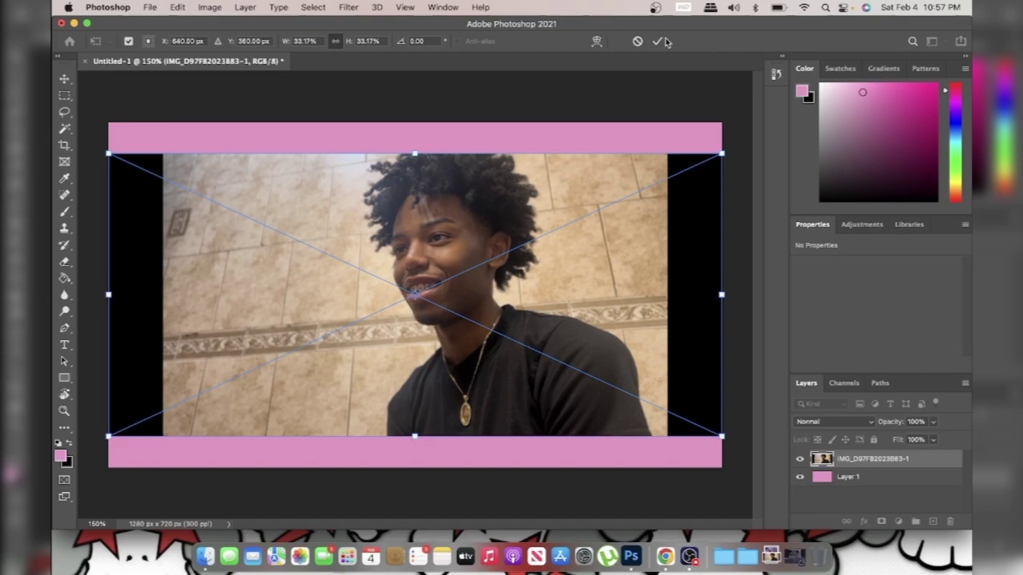
click(659, 40)
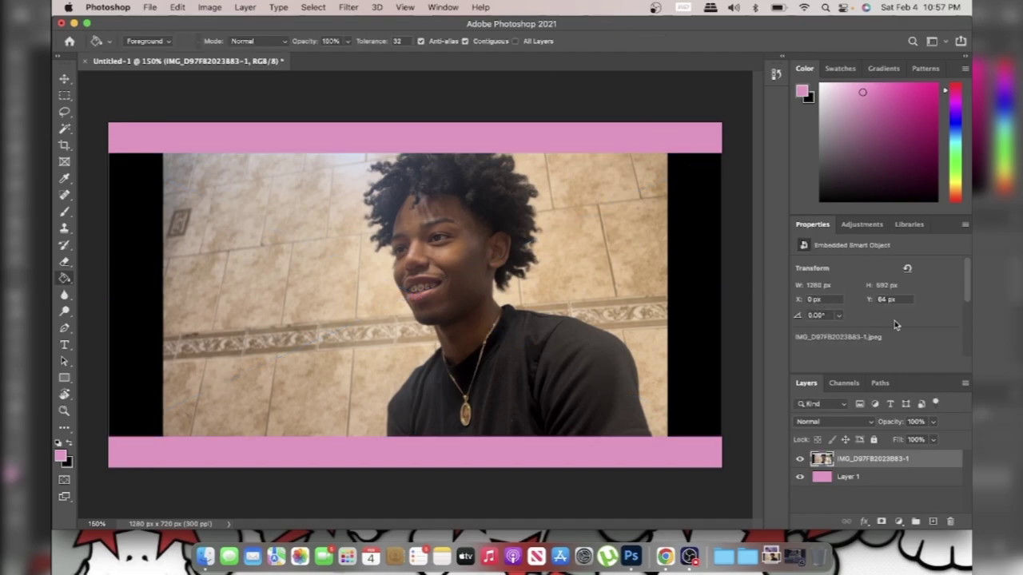
scroll(894, 320, down, 5)
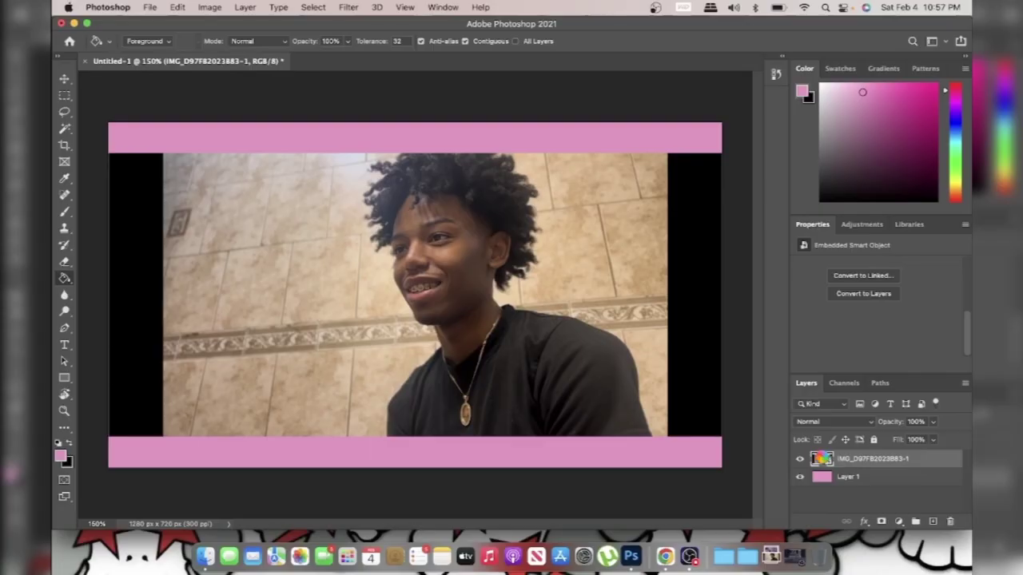
double_click(821, 459)
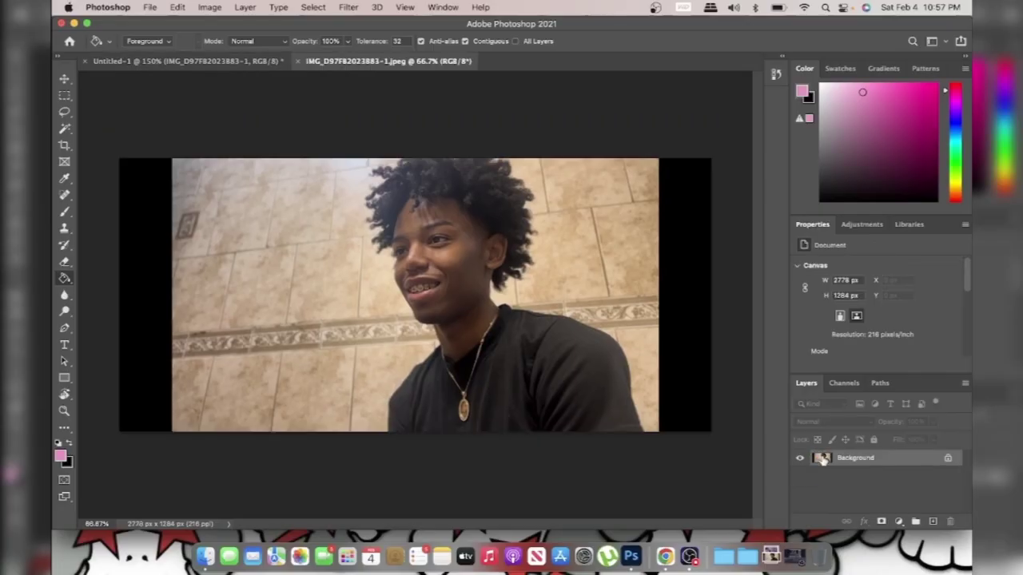
Step: Try to crop the photo with the Original Ratio and another aspect ratio preset
click(64, 146)
click(66, 163)
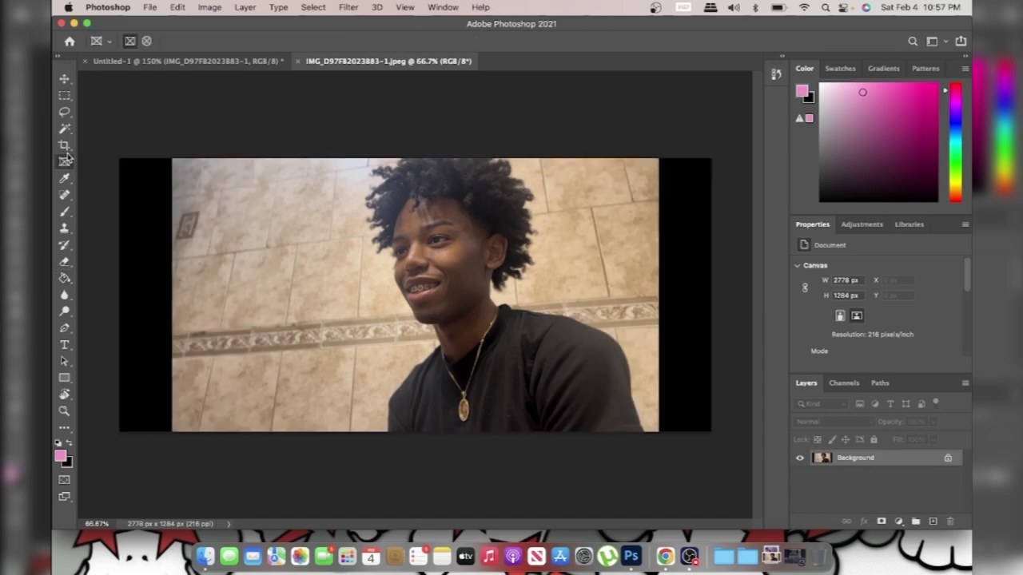
click(65, 145)
click(161, 39)
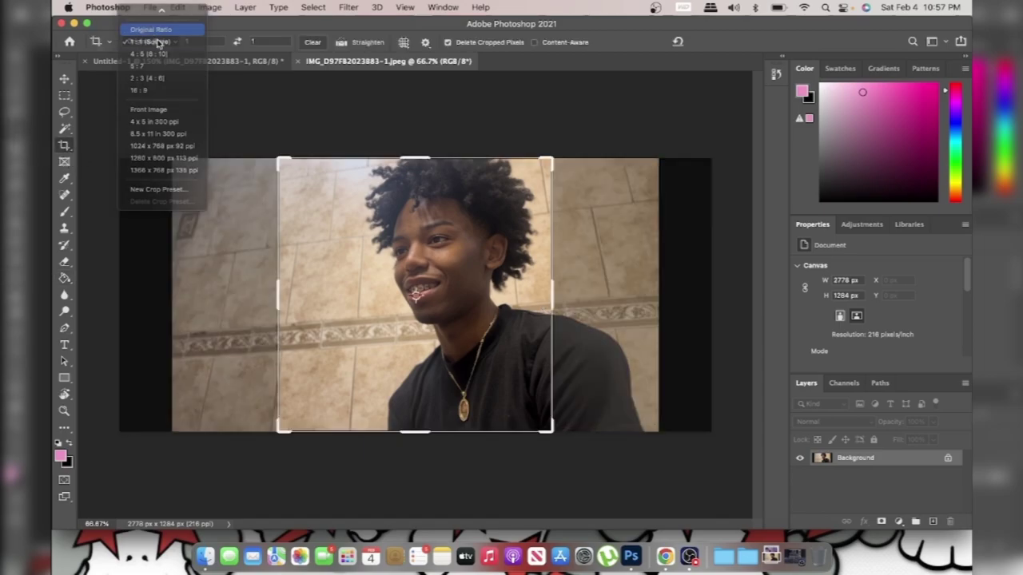
click(158, 27)
drag(118, 286, 144, 300)
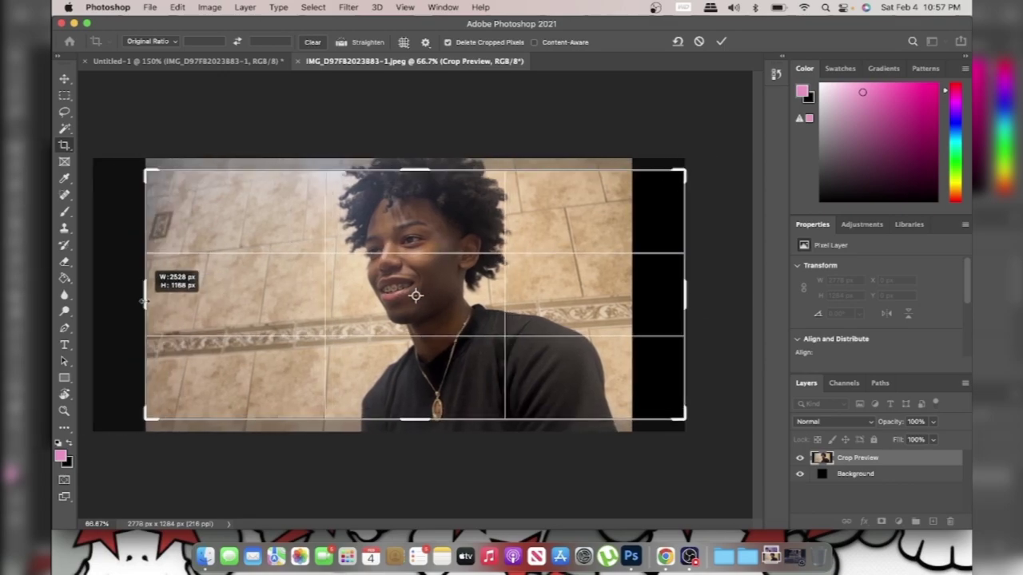
click(158, 41)
click(158, 53)
drag(289, 297, 216, 303)
Step: Crop the photo with an unconstrained ratio to about 2276 × 1284 px, cutting off the black bars on both sides
click(158, 41)
click(158, 72)
drag(415, 196, 415, 176)
drag(611, 410, 658, 425)
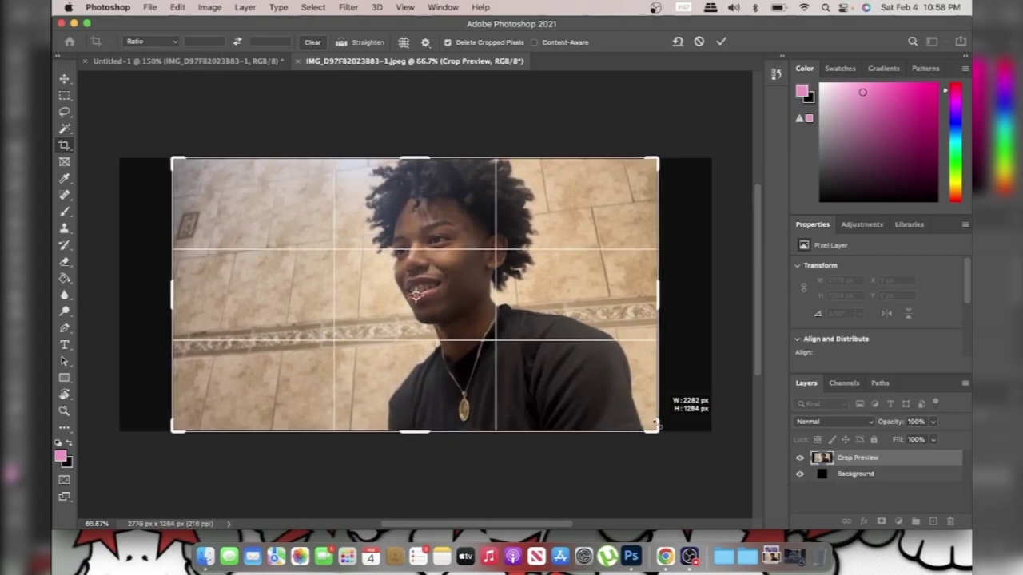
click(720, 42)
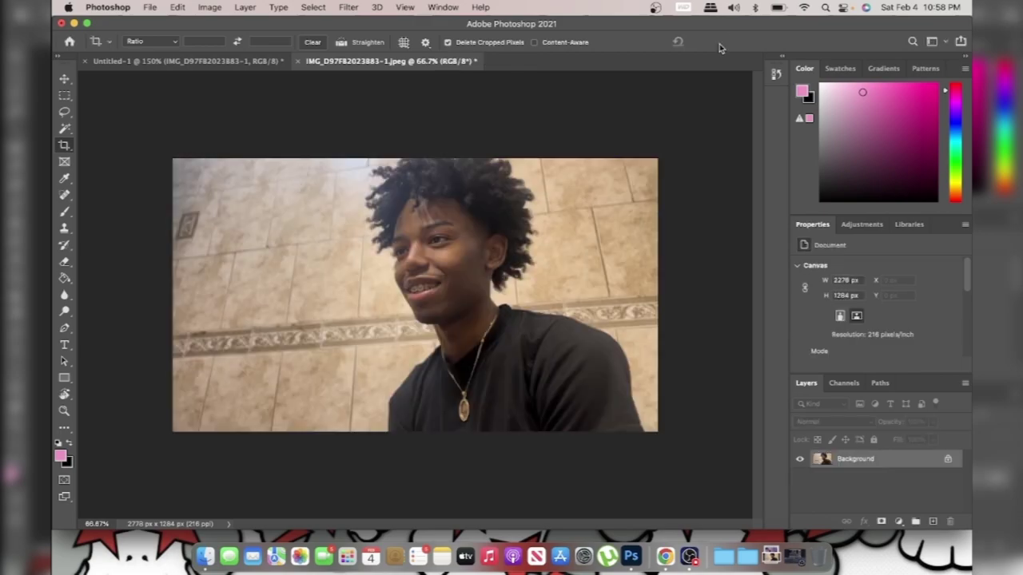
Step: Unlock the cropped photo's background layer for copying and close its document without saving
click(948, 458)
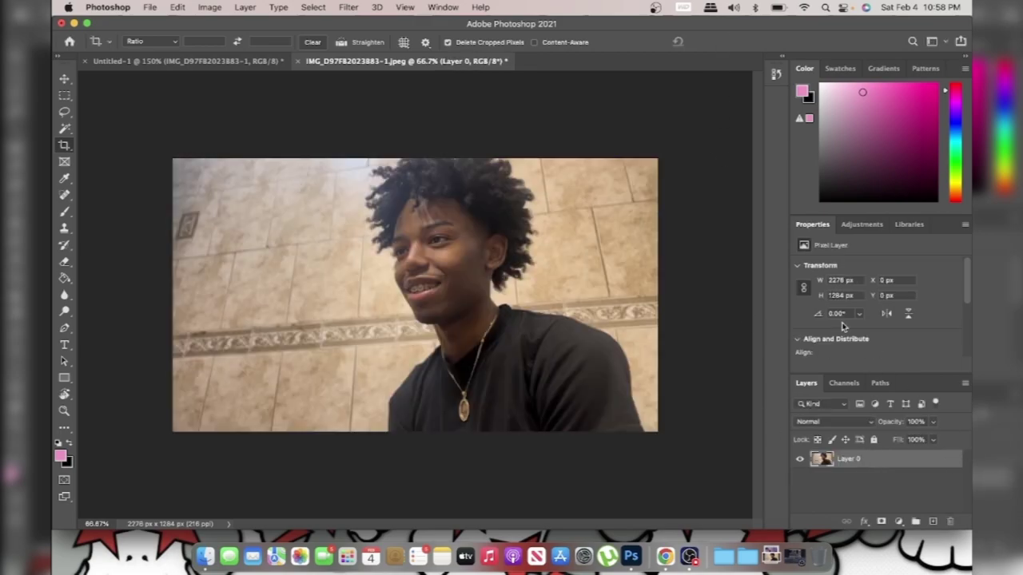
click(298, 61)
click(540, 250)
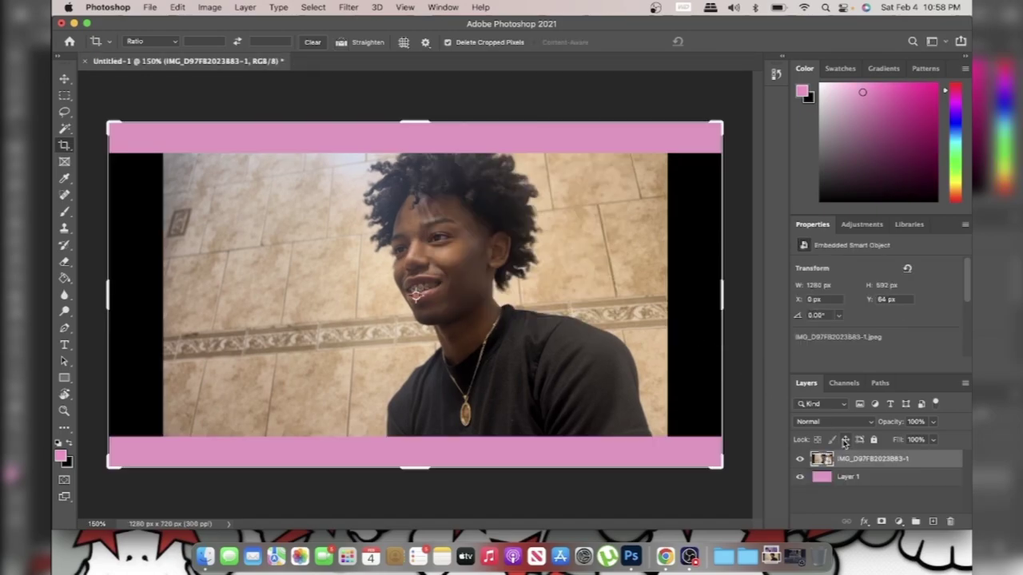
Step: Delete the placed photo layer and paste the cropped photo above Layer 1 in its place
key(v)
key(BackSpace)
key(super+v)
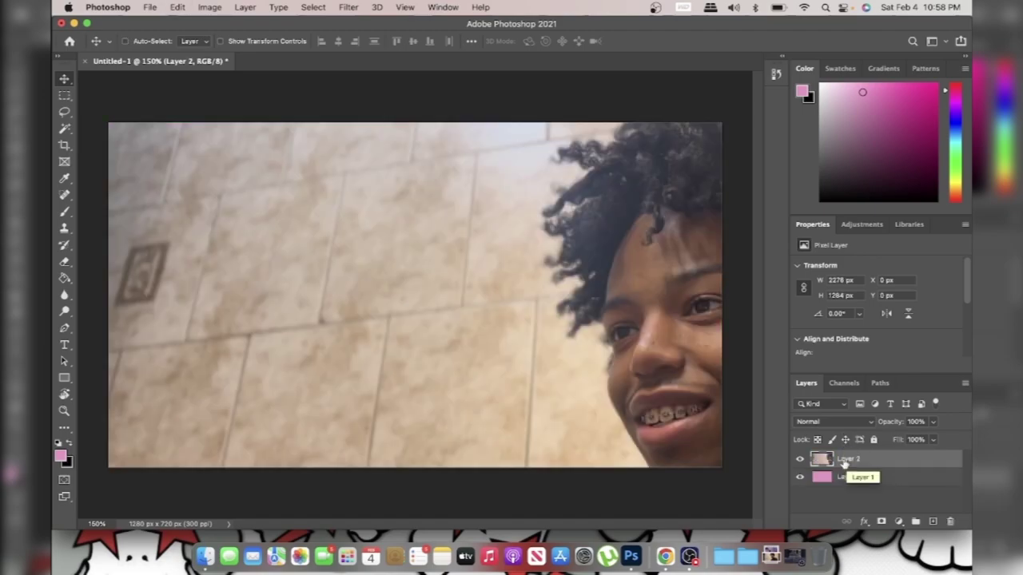
Step: Scale the pasted photo on Layer 2 proportionally to about 56.46% so it covers the whole canvas
key(super+t)
key(super+minus)
key(super+minus)
key(super+minus)
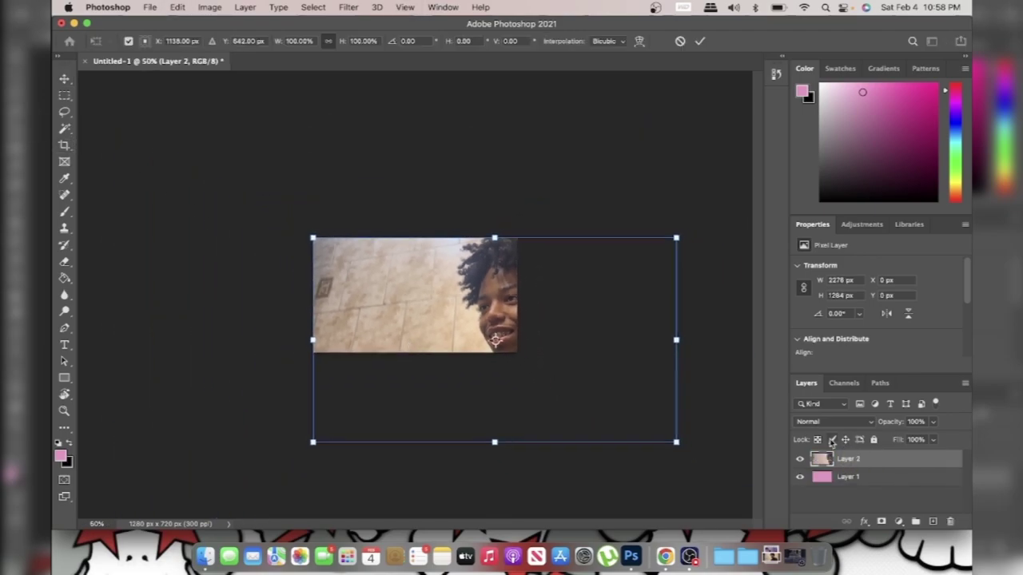
drag(669, 440, 526, 341)
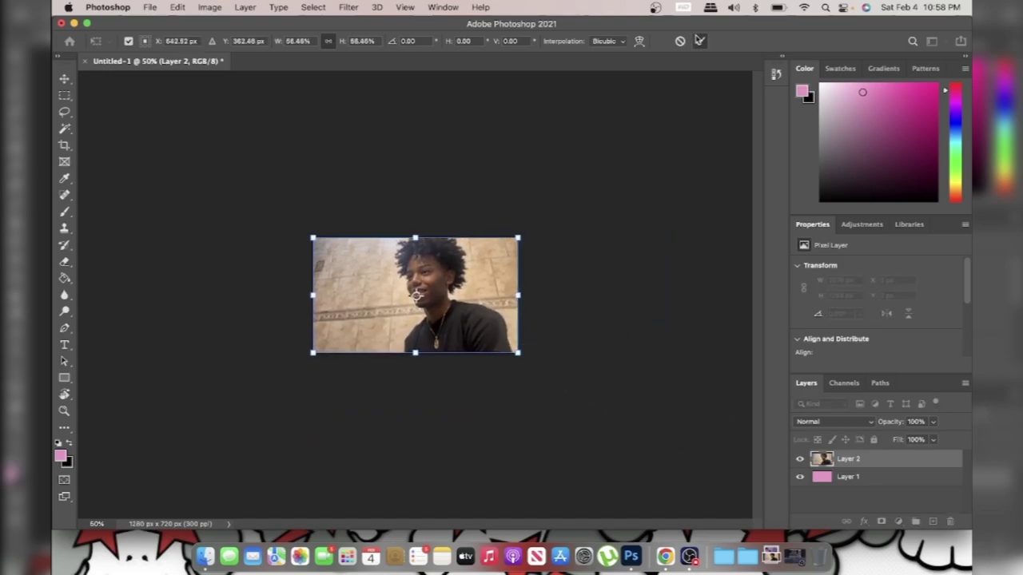
click(699, 41)
Step: Select the man in the Layer 2 photo with the Select Subject quick action
key(super+plus)
key(super+plus)
key(super+plus)
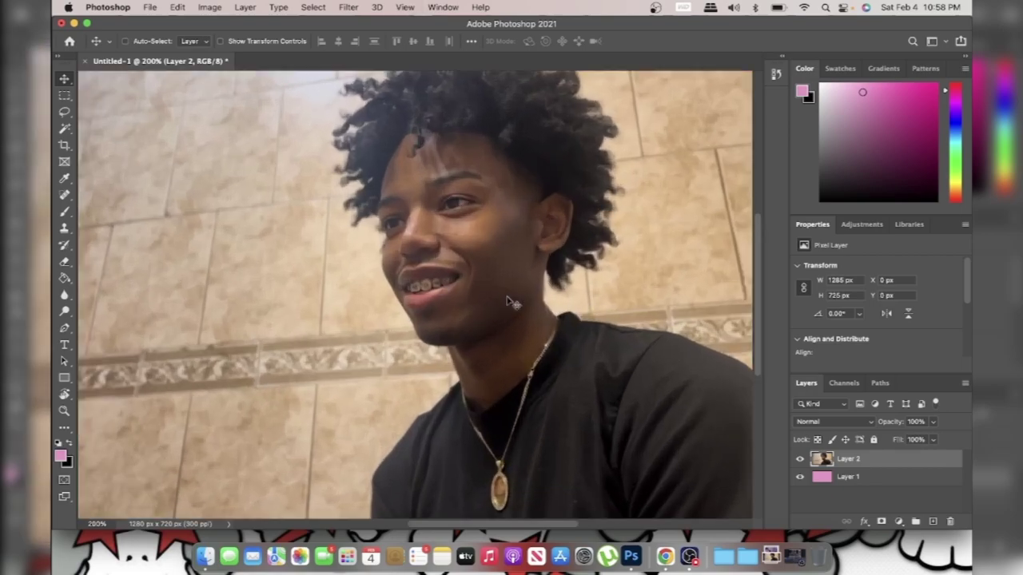
key(super+minus)
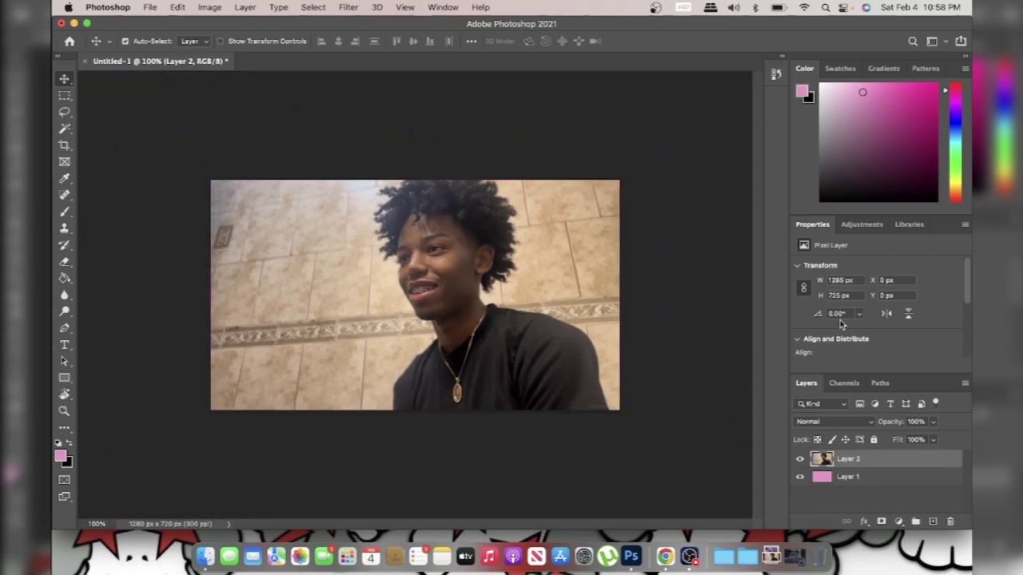
scroll(840, 320, down, 3)
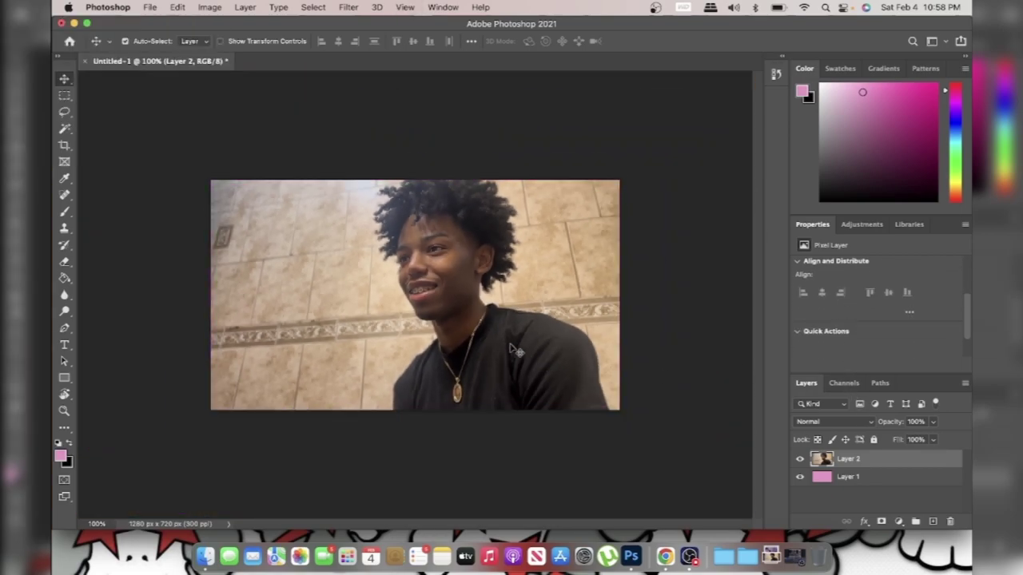
scroll(843, 320, down, 2)
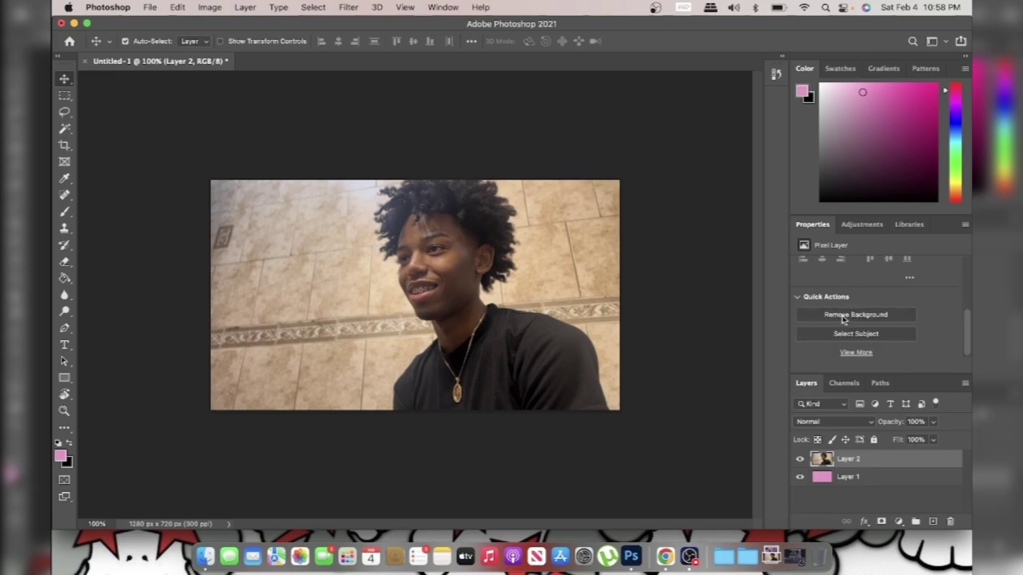
click(846, 334)
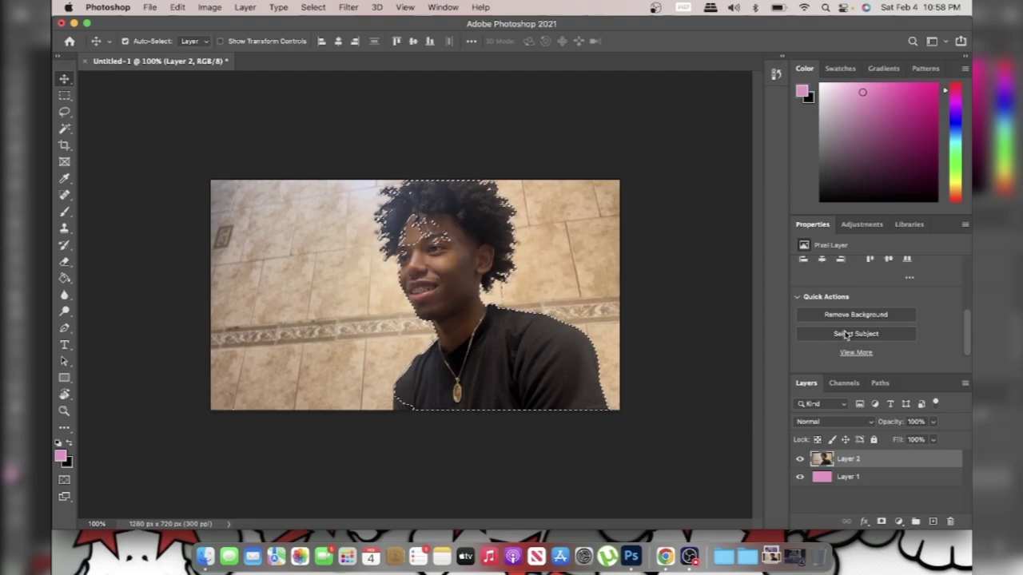
Step: Refine the subject selection with the Quick Selection tool, adding the missed forehead and hair areas and subtracting stray background around the hair
key(w)
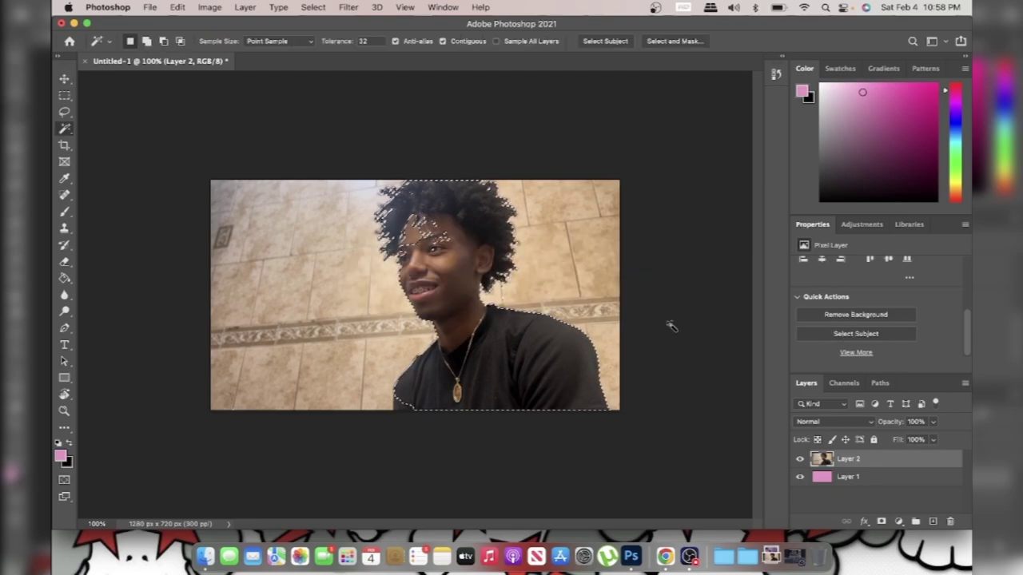
click(66, 130)
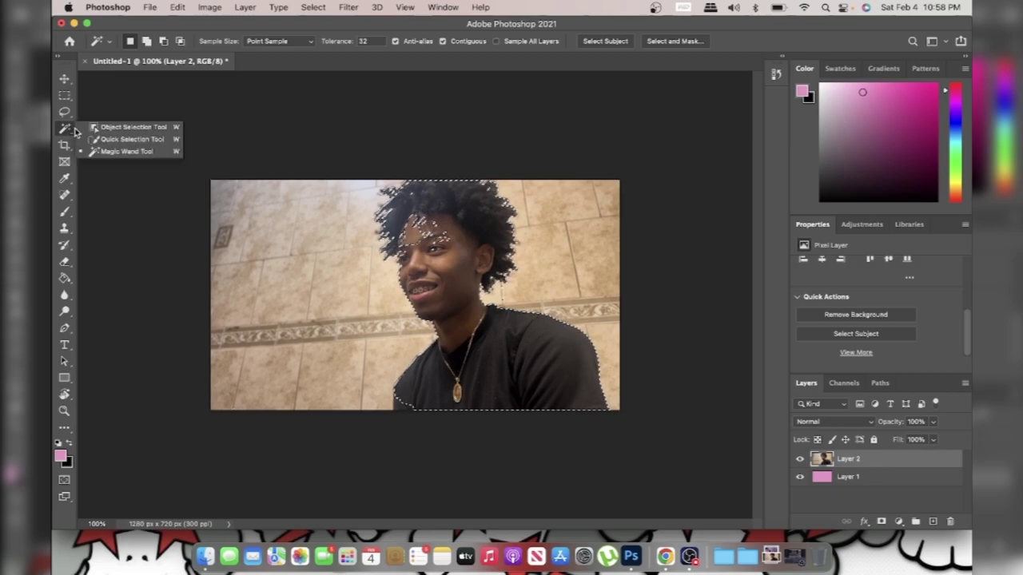
click(92, 139)
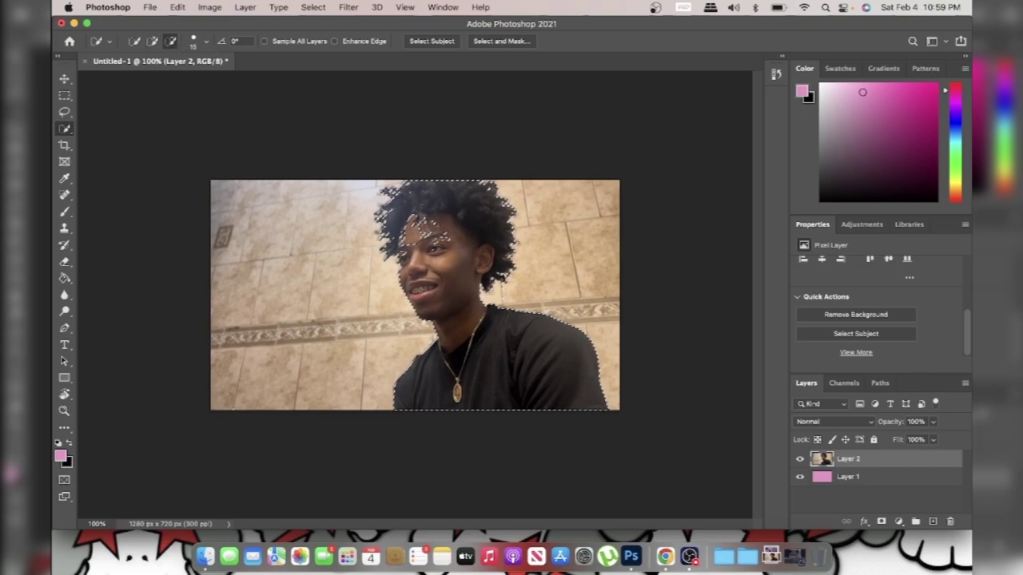
click(152, 40)
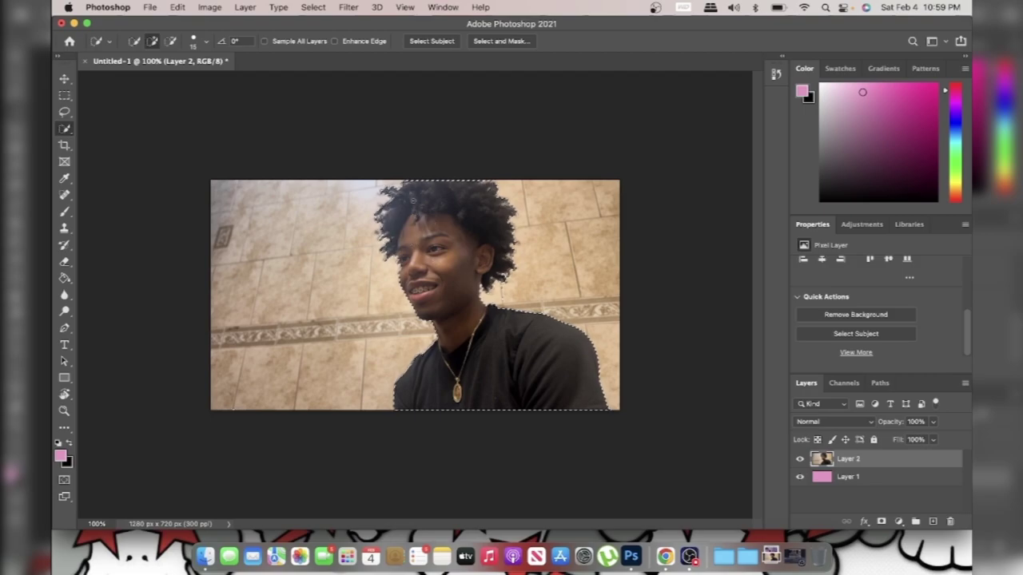
scroll(377, 240, up, 2)
scroll(376, 239, down, 1)
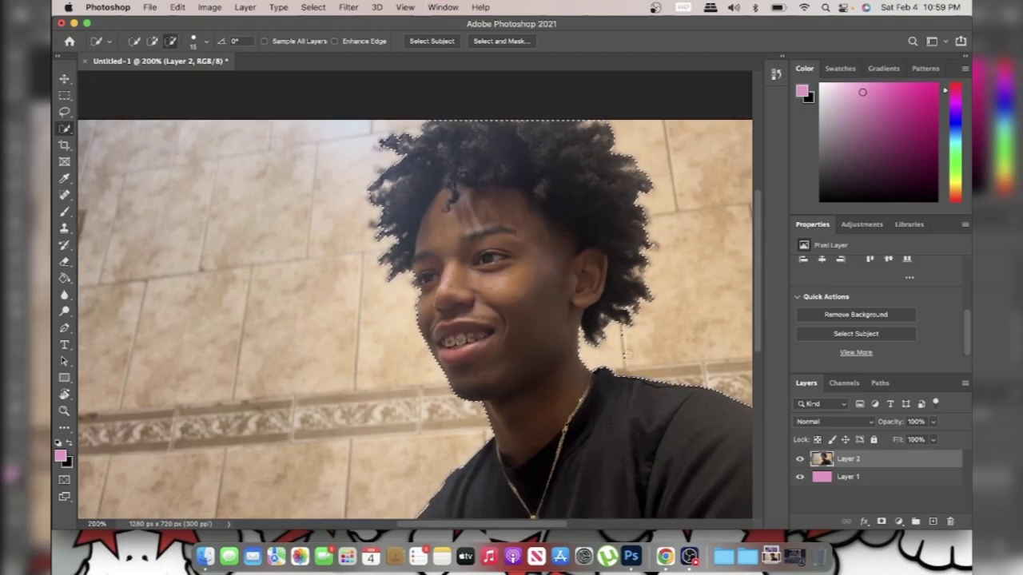
key(super+minus)
key(super+minus)
key(super+equal)
key(super+equal)
key(super+minus)
Step: Copy the selected subject to a new layer and hide Layer 2 to leave the cutout on pink
key(super+j)
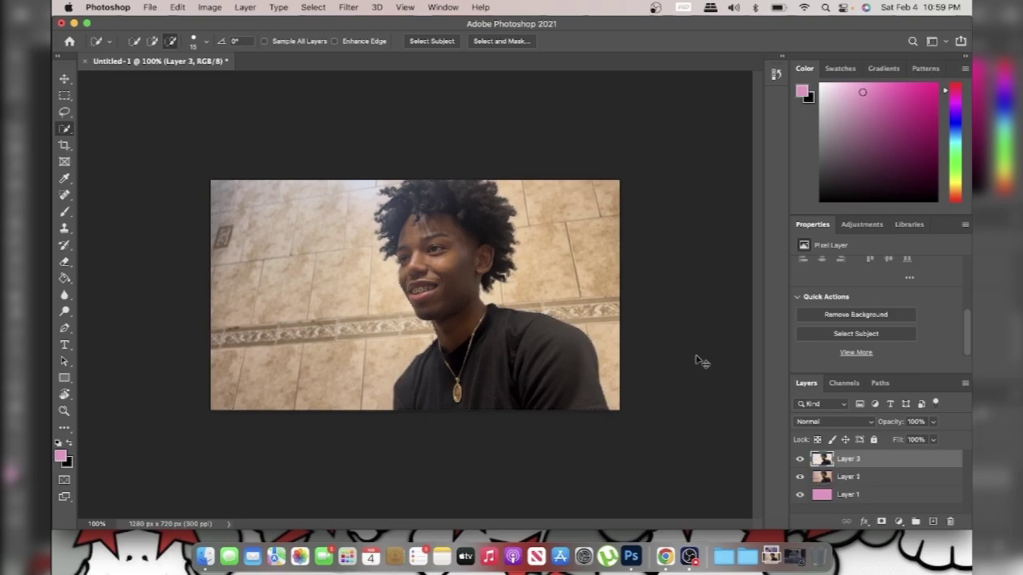
key(v)
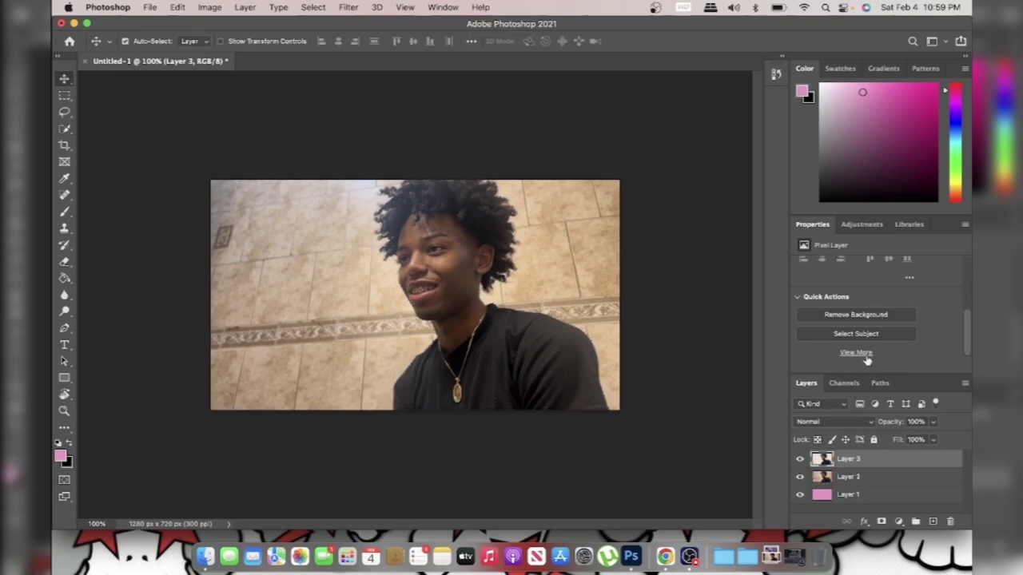
click(800, 476)
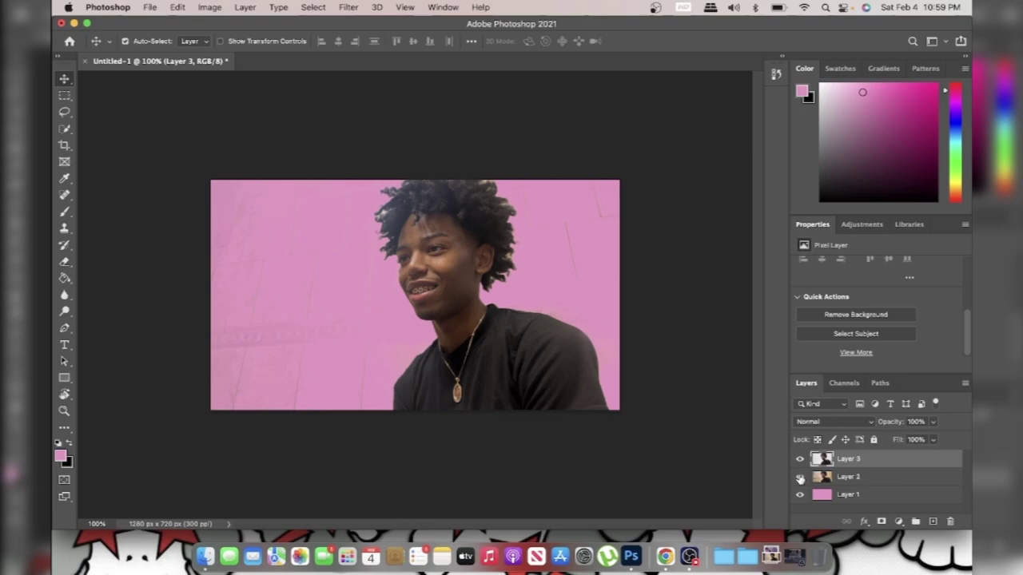
click(800, 477)
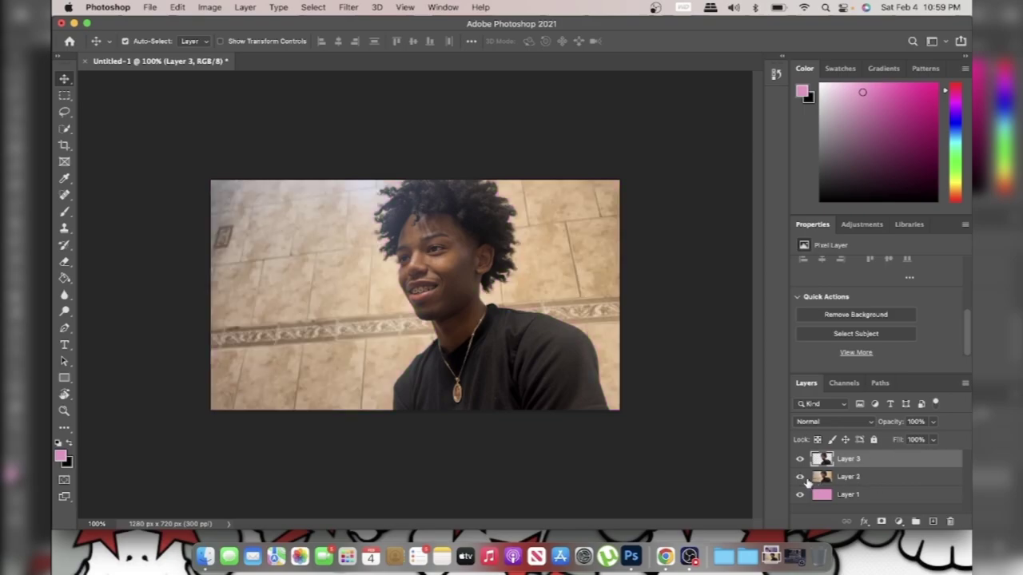
click(800, 477)
Step: Clear the leftover wall fragments on both sides of the cutout on Layer 3 with rectangular selections and the Eraser
key(m)
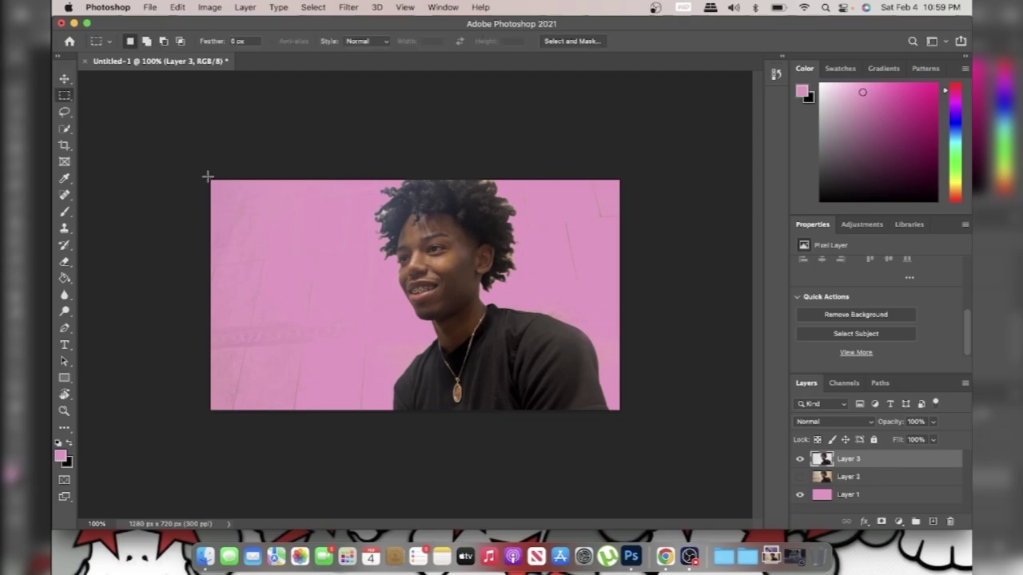
drag(203, 149, 370, 506)
drag(511, 169, 656, 281)
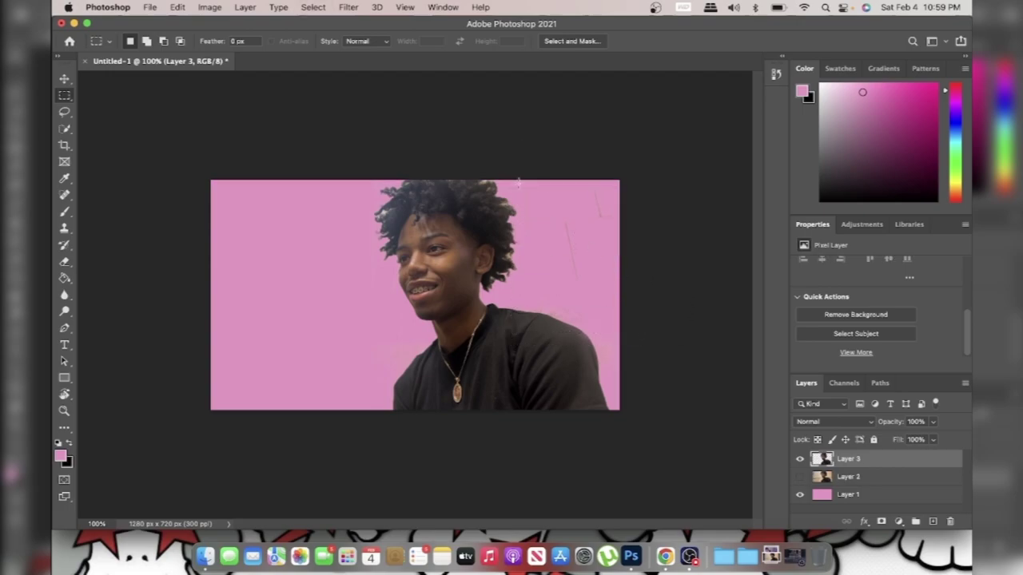
drag(511, 172, 628, 253)
key(e)
drag(572, 235, 591, 310)
key(super+z)
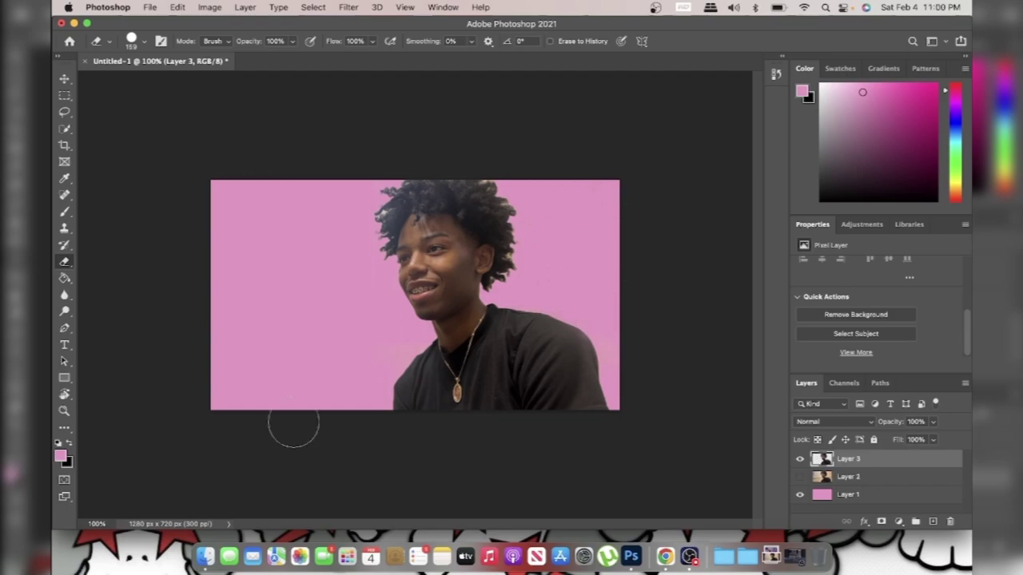
Step: Show Layer 2 again and shift Layers 2 and 3 together rightward so a pink strip shows along the canvas's left edge
key(v)
click(799, 477)
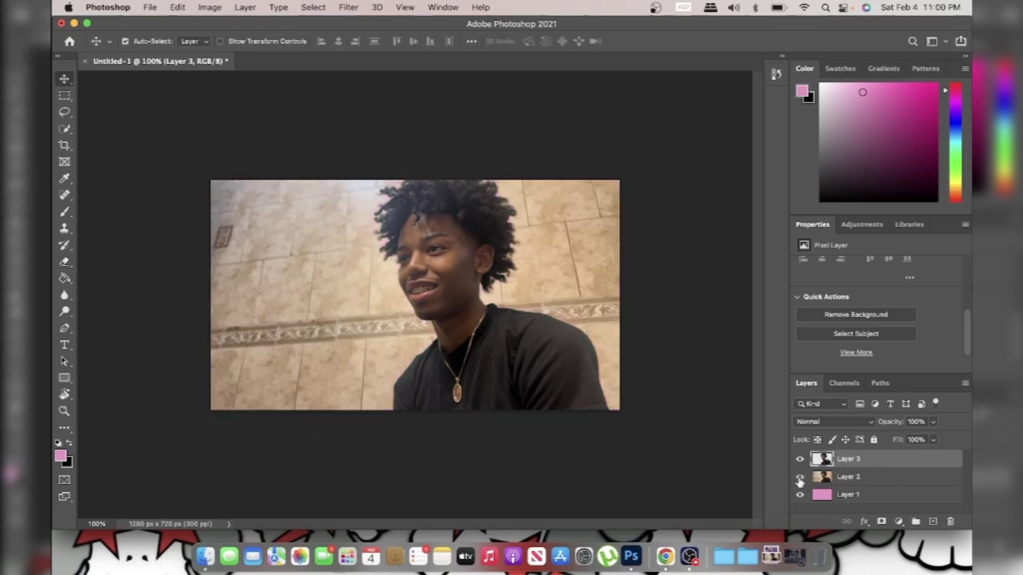
click(860, 475)
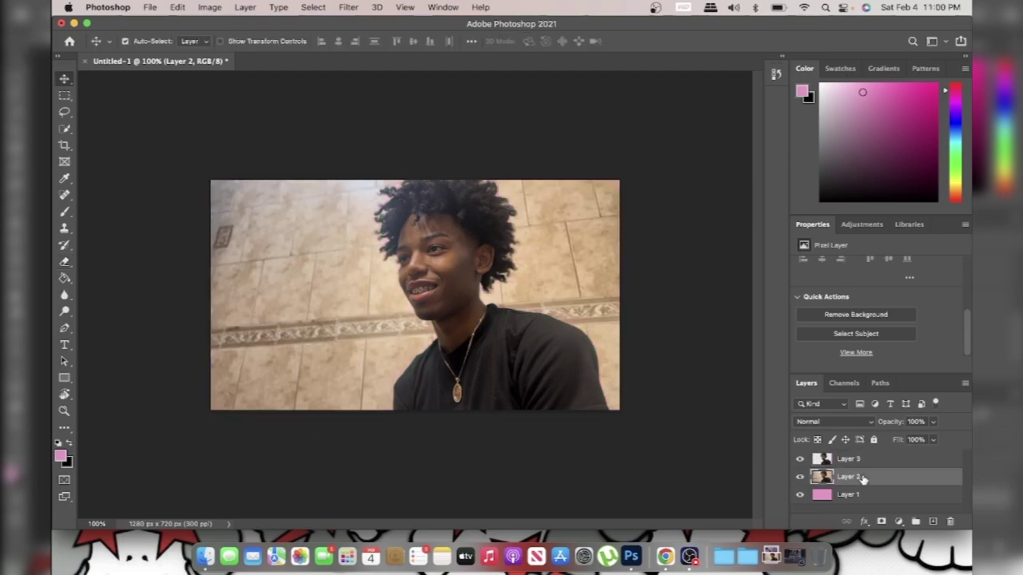
shift+click(862, 462)
key(super+t)
drag(475, 346, 536, 351)
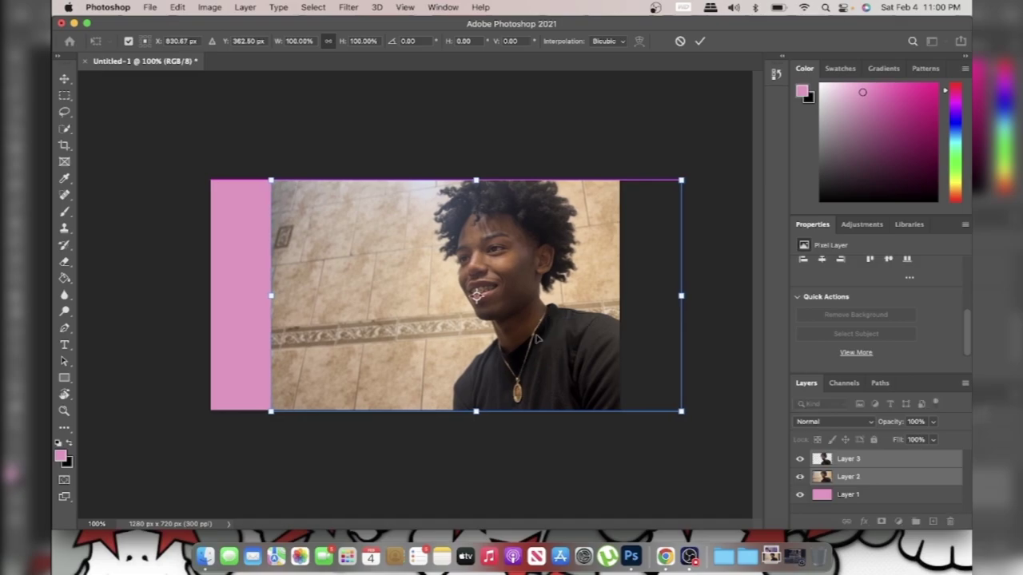
click(700, 41)
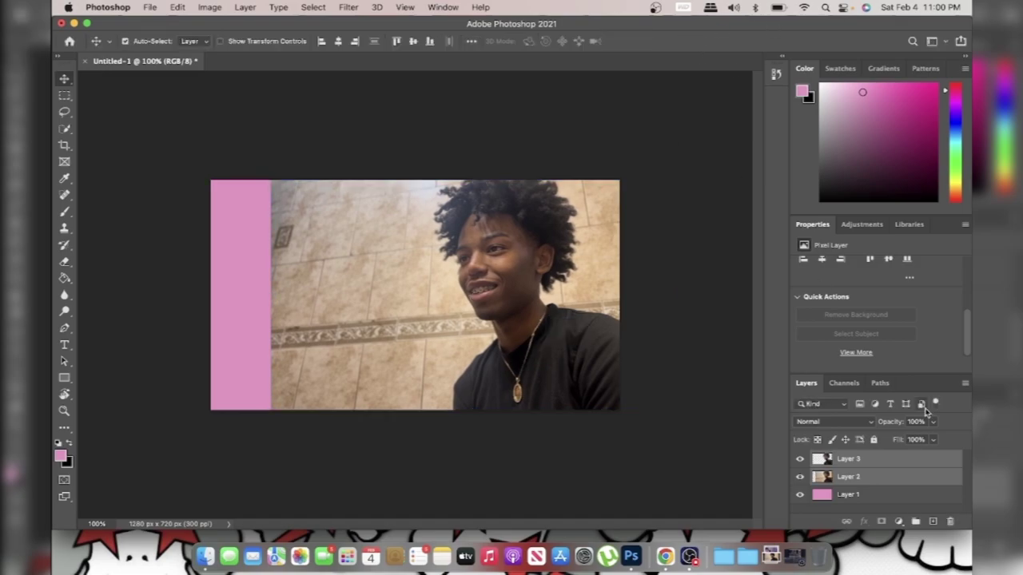
Step: Apply the Camera Raw Filter to the Layer 3 cutout with Sharpening 81 and Noise Reduction 63
click(870, 463)
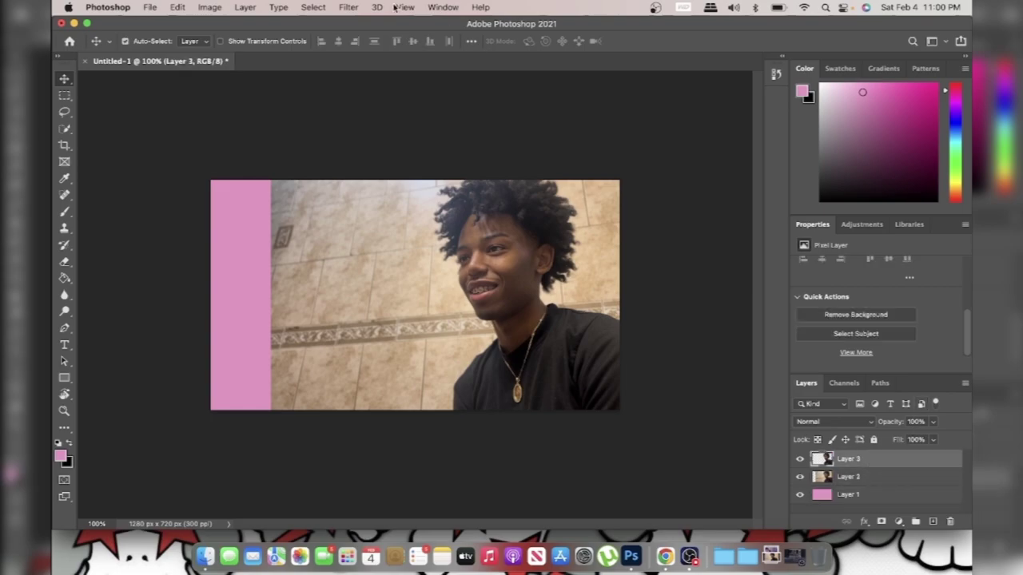
click(348, 7)
click(391, 103)
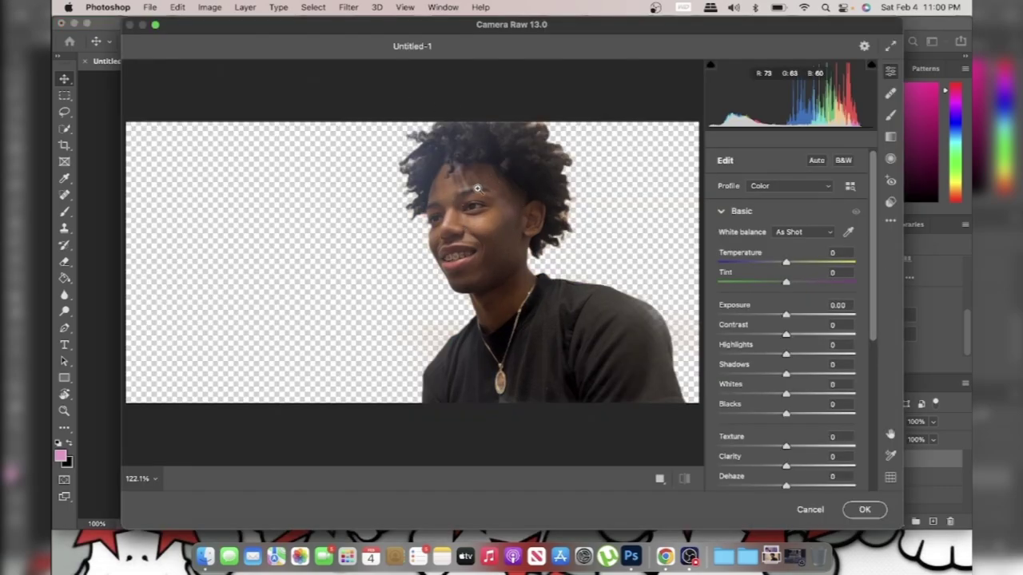
click(721, 214)
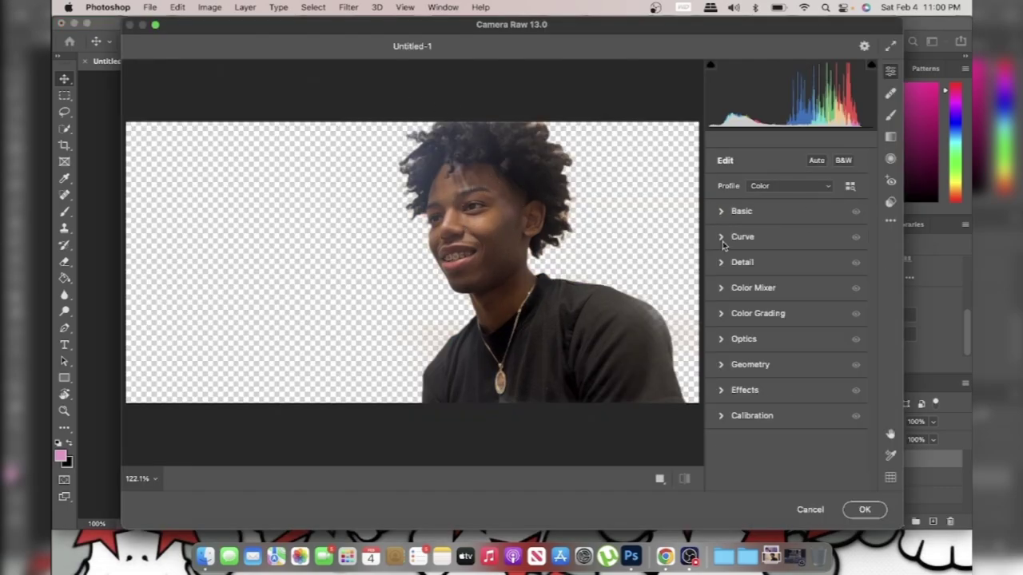
click(720, 266)
drag(729, 294, 792, 299)
drag(735, 321, 792, 320)
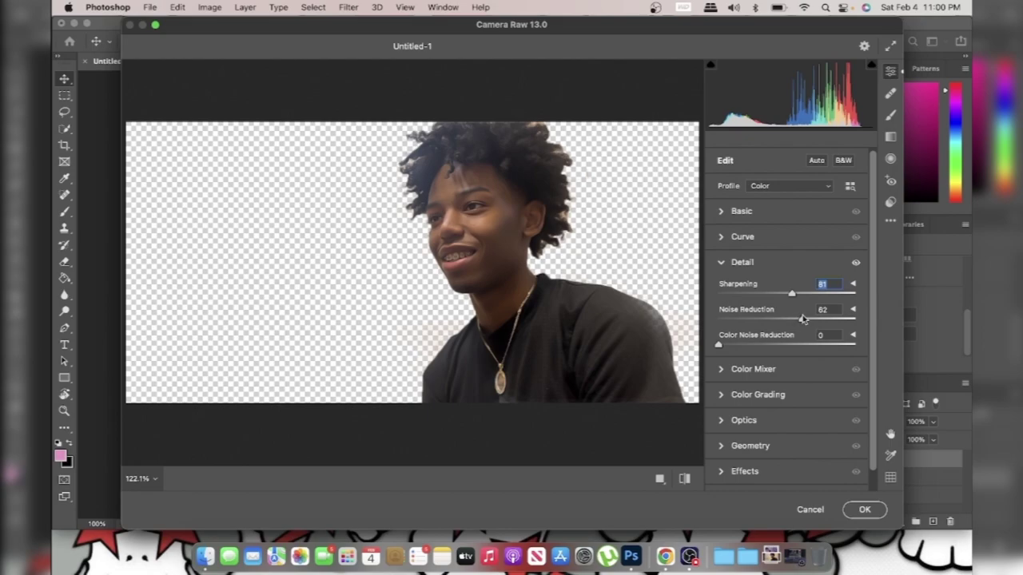
drag(803, 319, 804, 318)
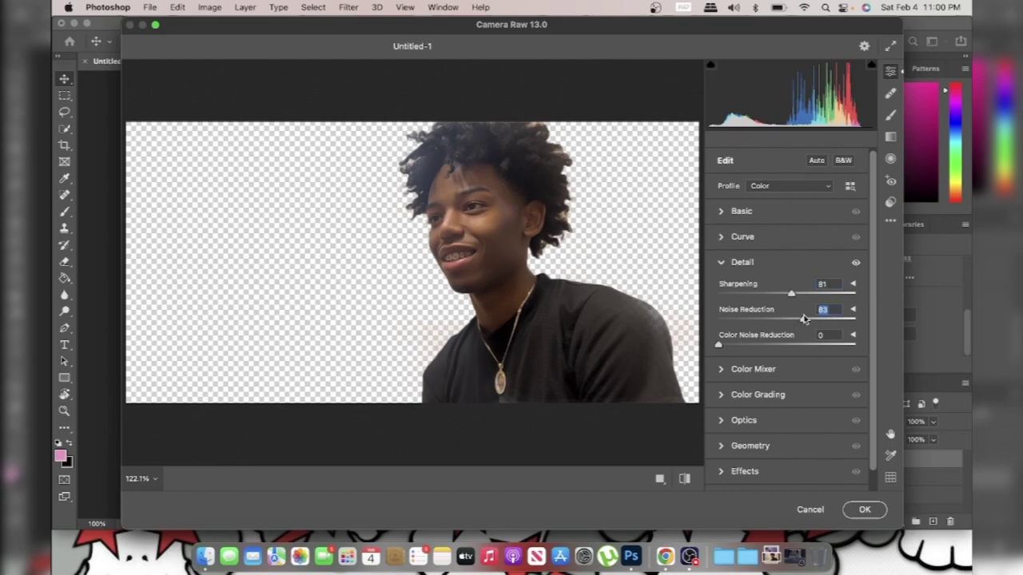
click(865, 509)
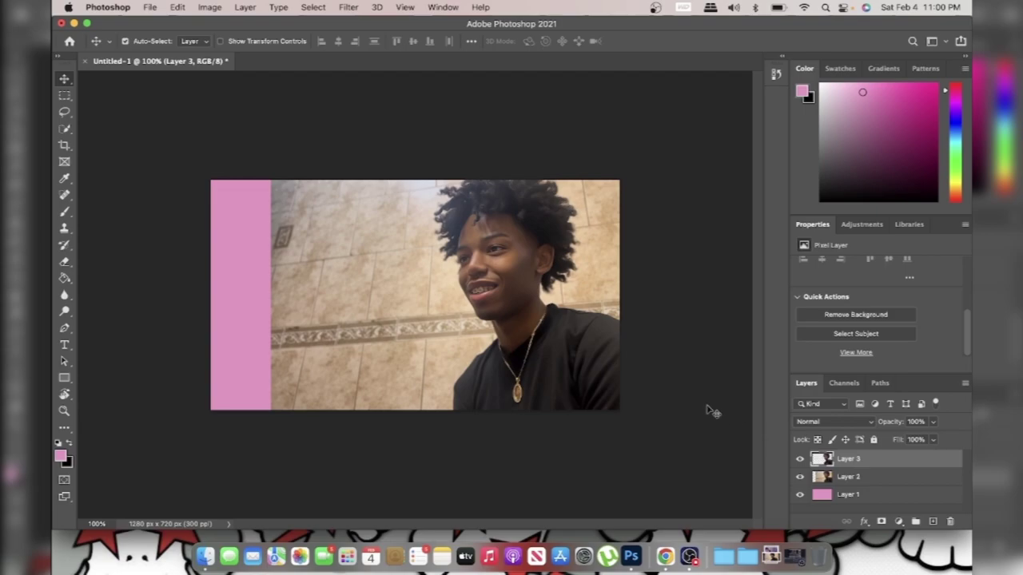
Step: Soften the Layer 2 background photo with a slight Gaussian Blur
key(super+equal)
key(super+equal)
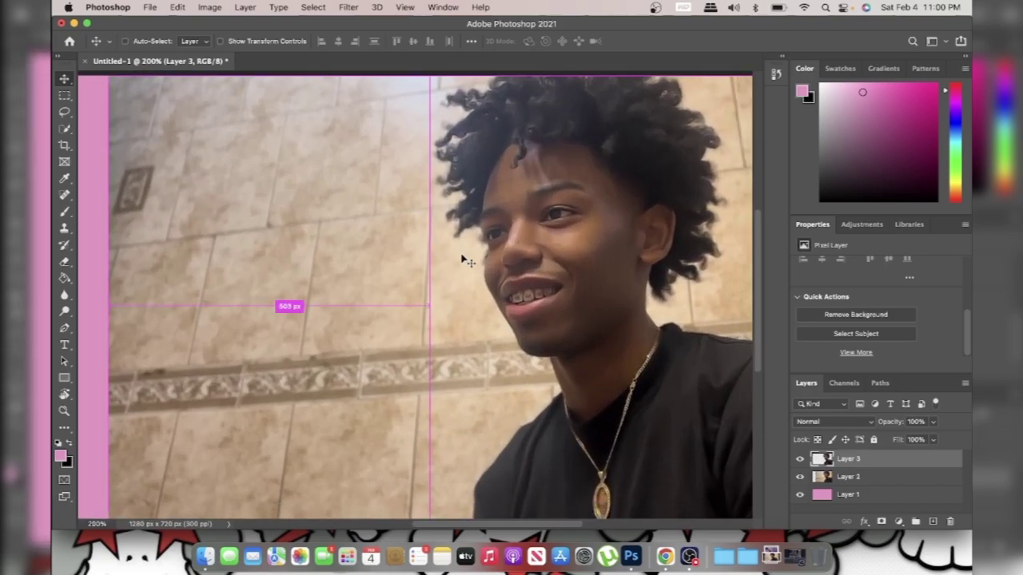
key(super+minus)
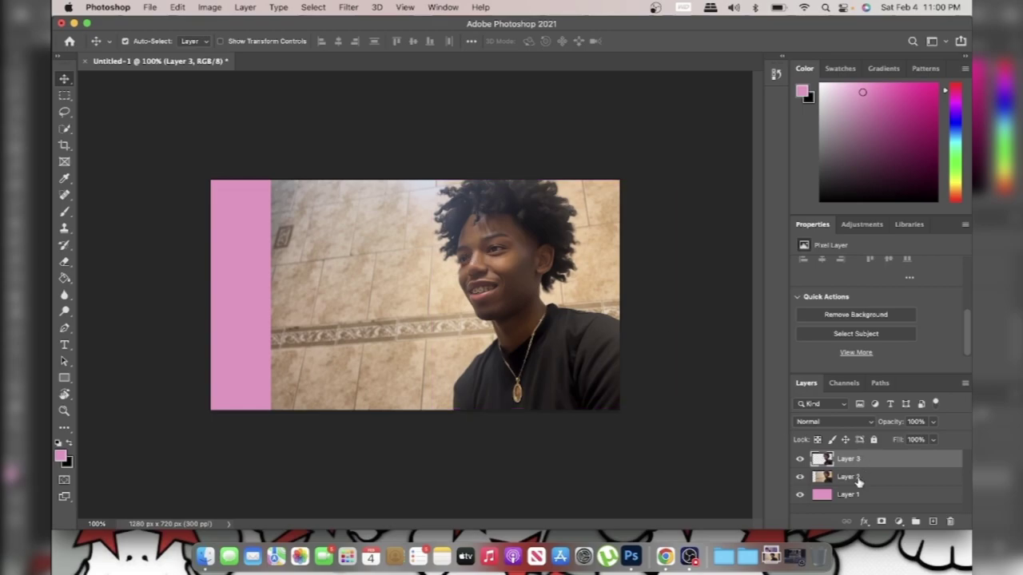
click(860, 478)
click(357, 7)
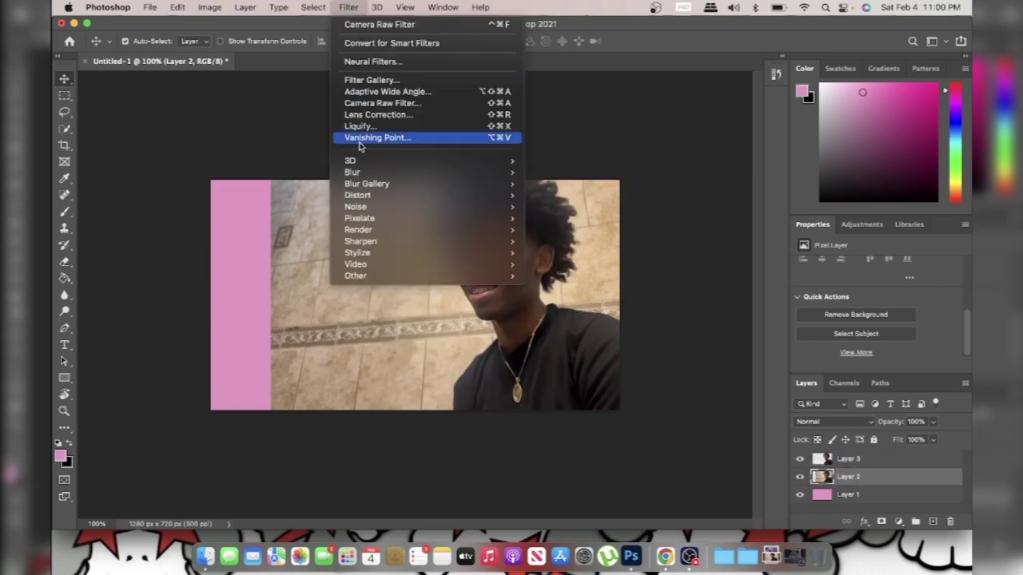
mouse_move(370, 173)
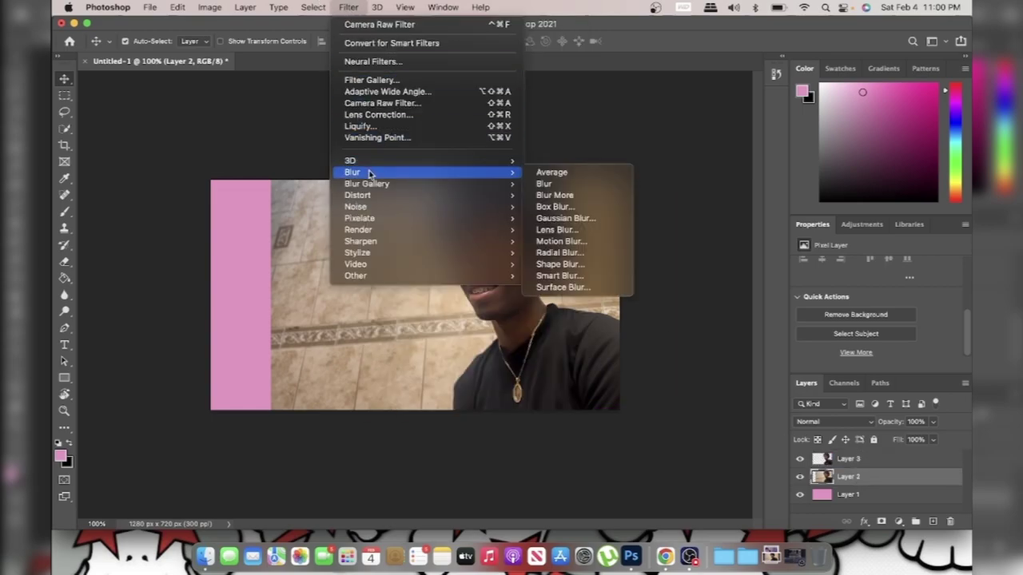
click(586, 217)
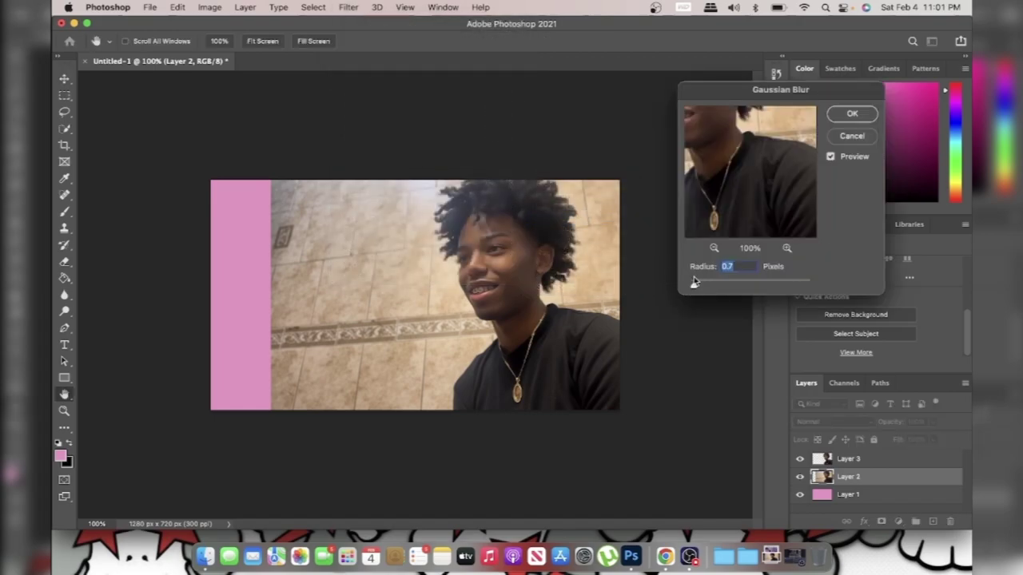
drag(695, 285, 703, 286)
click(850, 114)
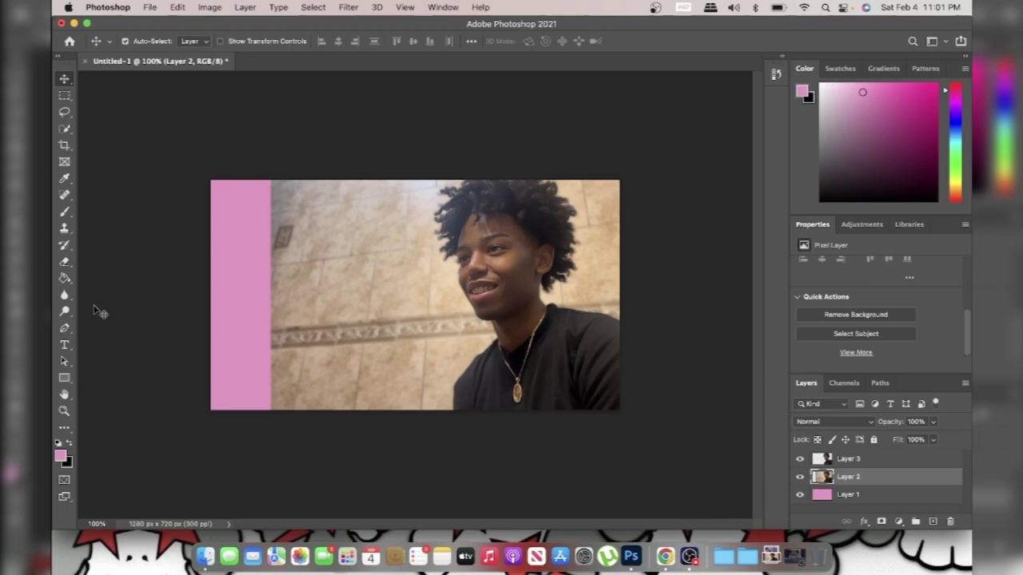
Step: Draw a white-filled vertical rectangle about 21 px wide and 729 px high down the middle of the canvas, above Layer 2
click(65, 377)
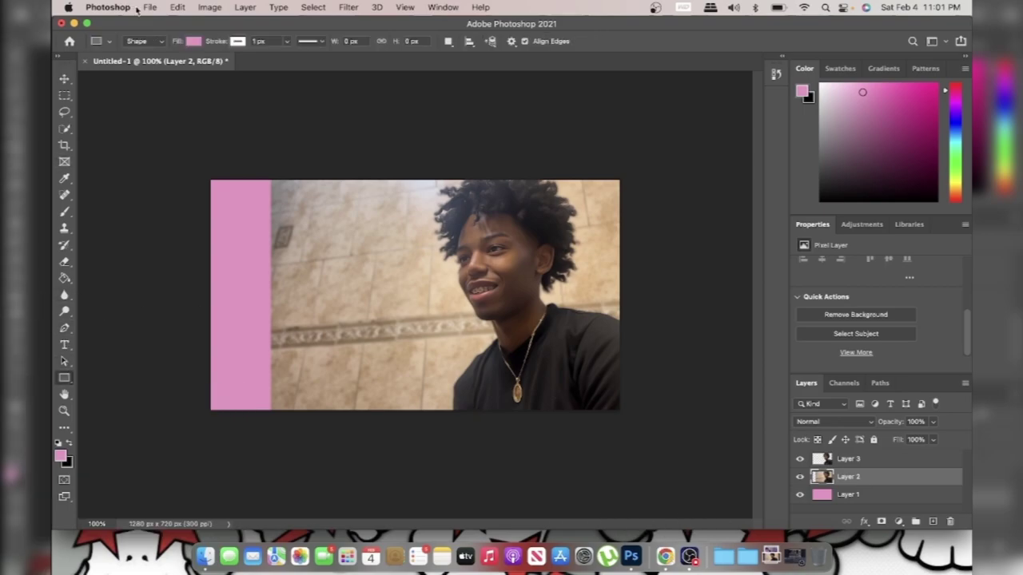
click(192, 42)
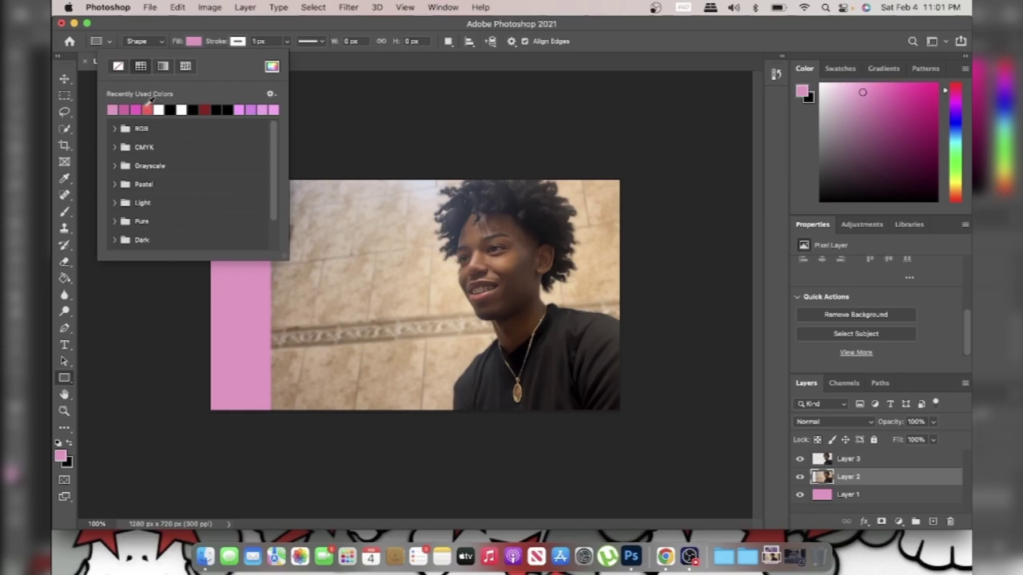
click(117, 67)
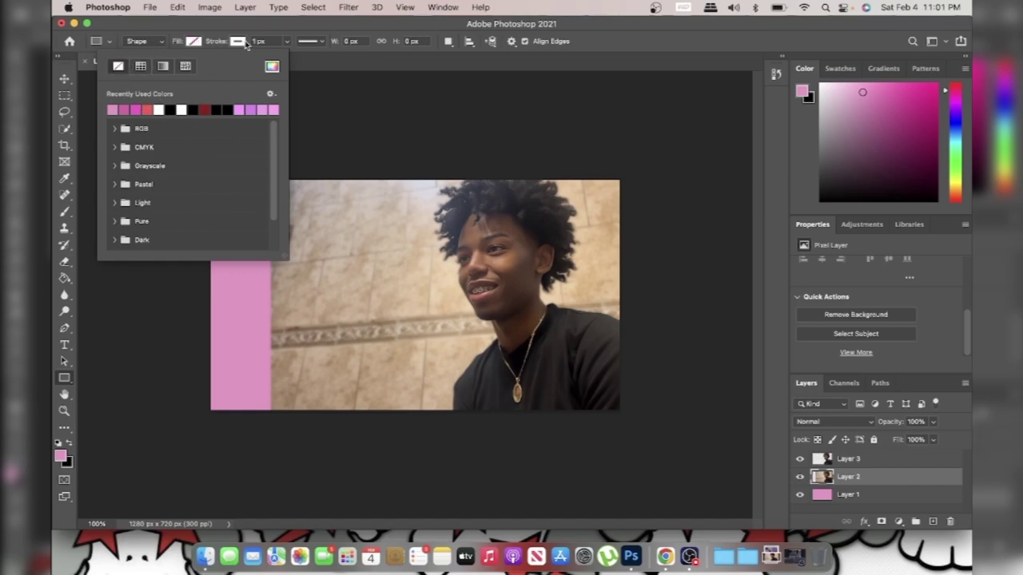
click(158, 109)
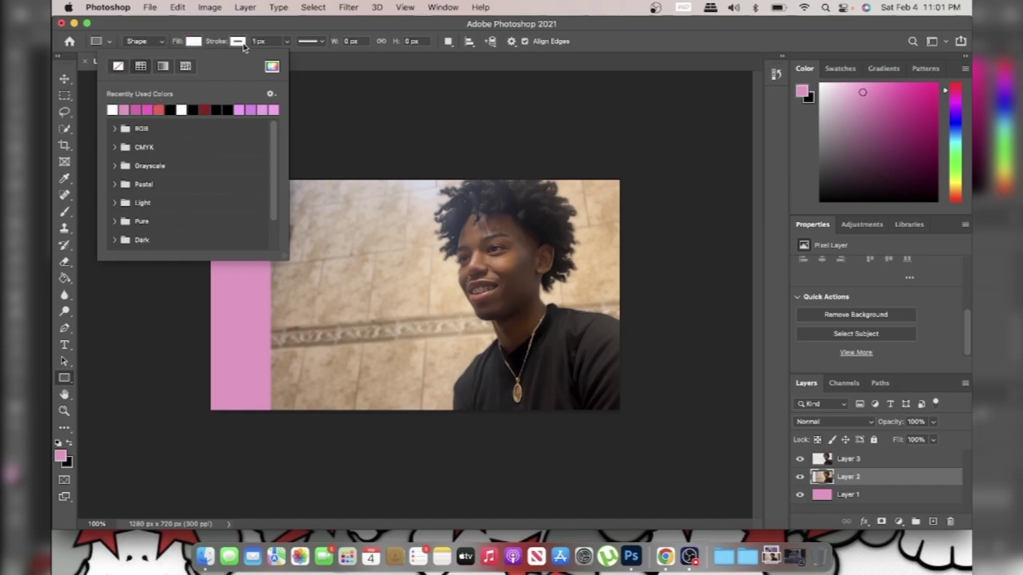
click(159, 44)
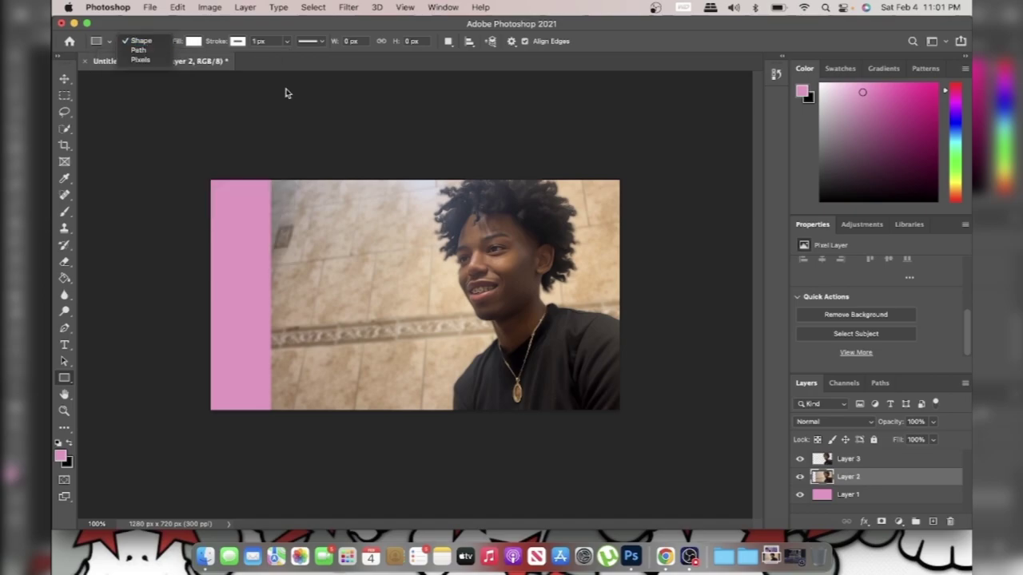
click(404, 179)
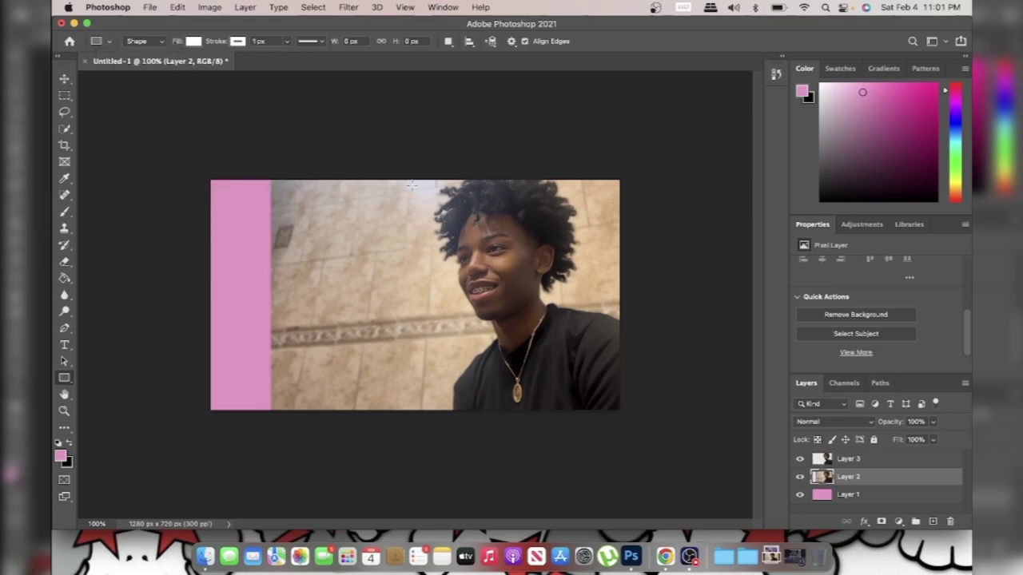
drag(414, 179, 419, 411)
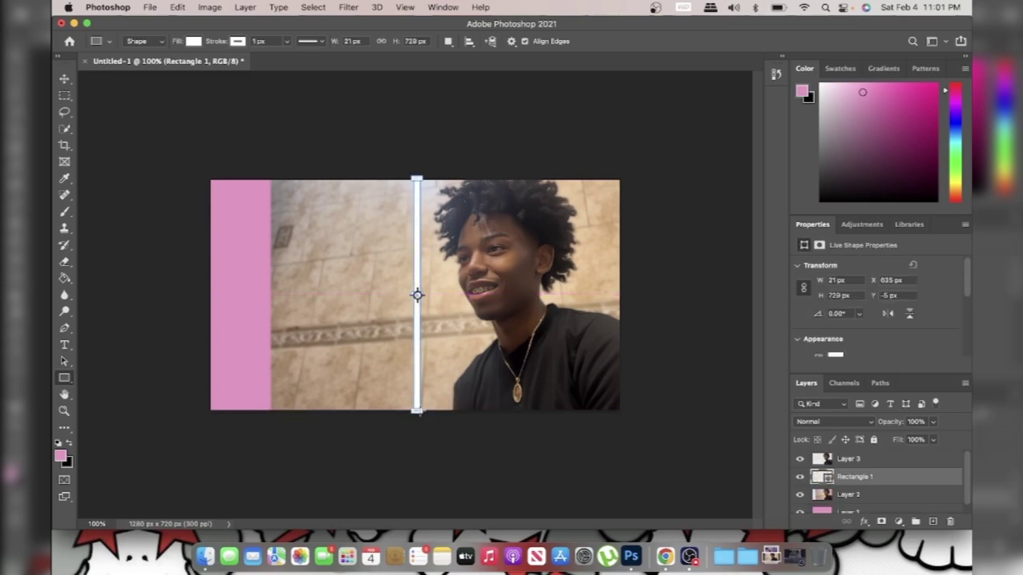
Step: Center the white bar on the canvas both horizontally and vertically, and clear the selection
key(v)
key(super+a)
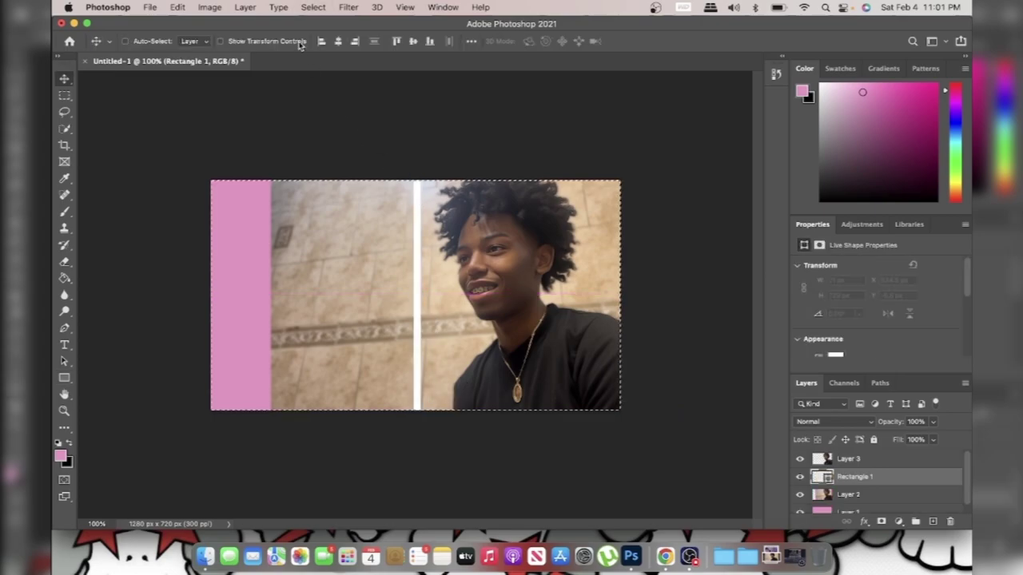
click(337, 41)
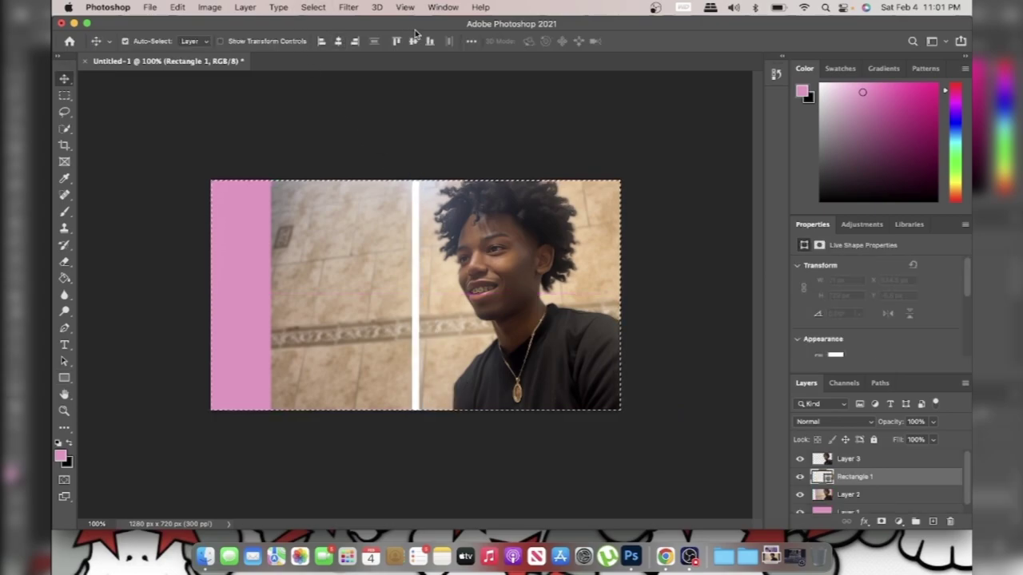
key(super+d)
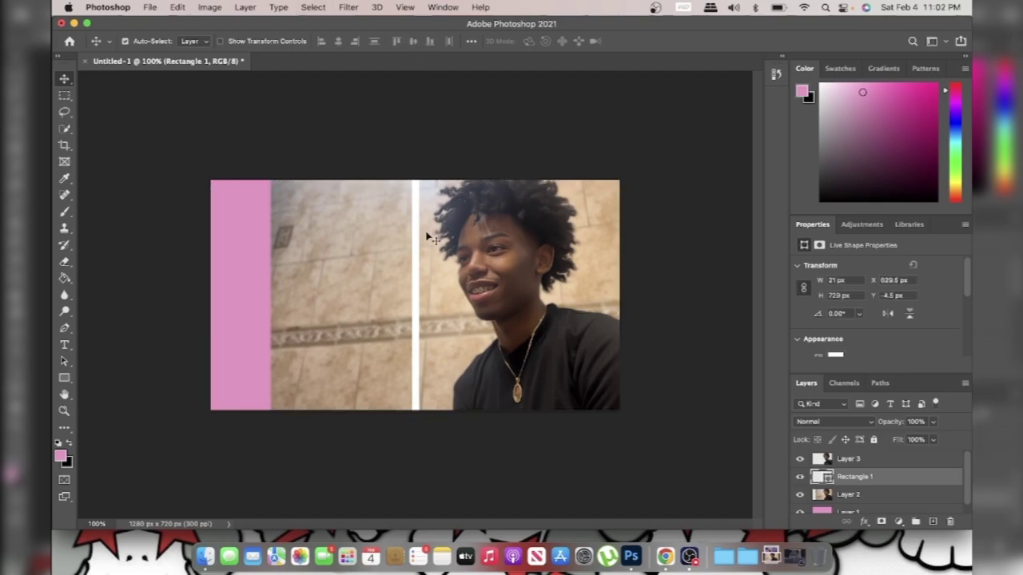
Step: Add an Outer Glow layer style to the white bar and set the glow color to red, ff0000
right_click(871, 476)
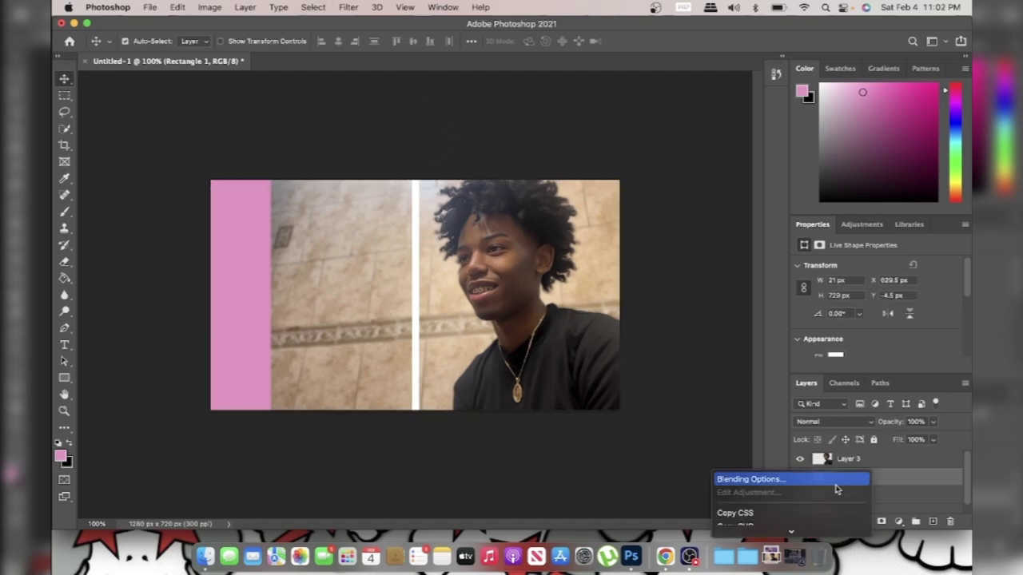
click(834, 482)
drag(497, 168, 659, 92)
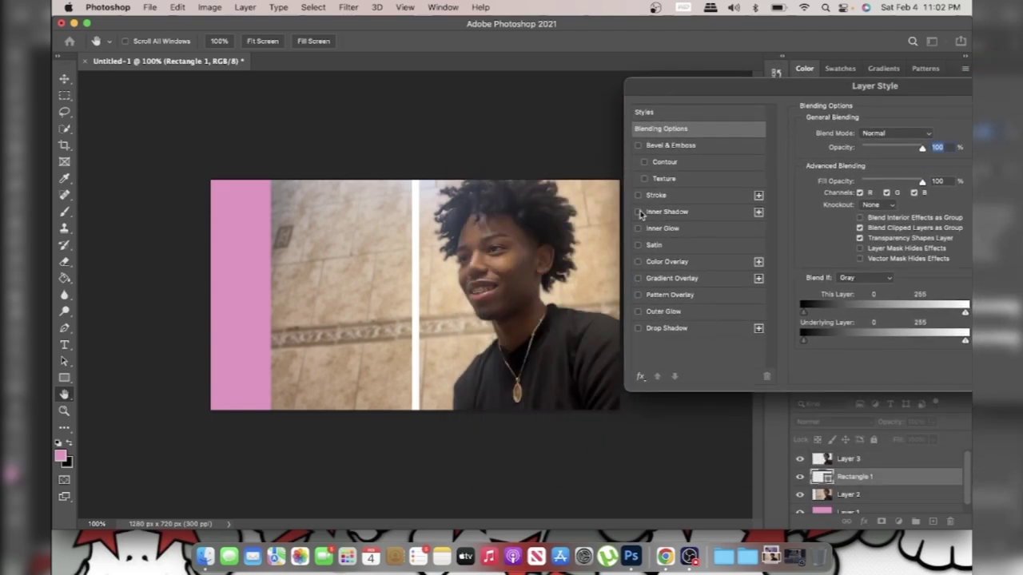
click(638, 312)
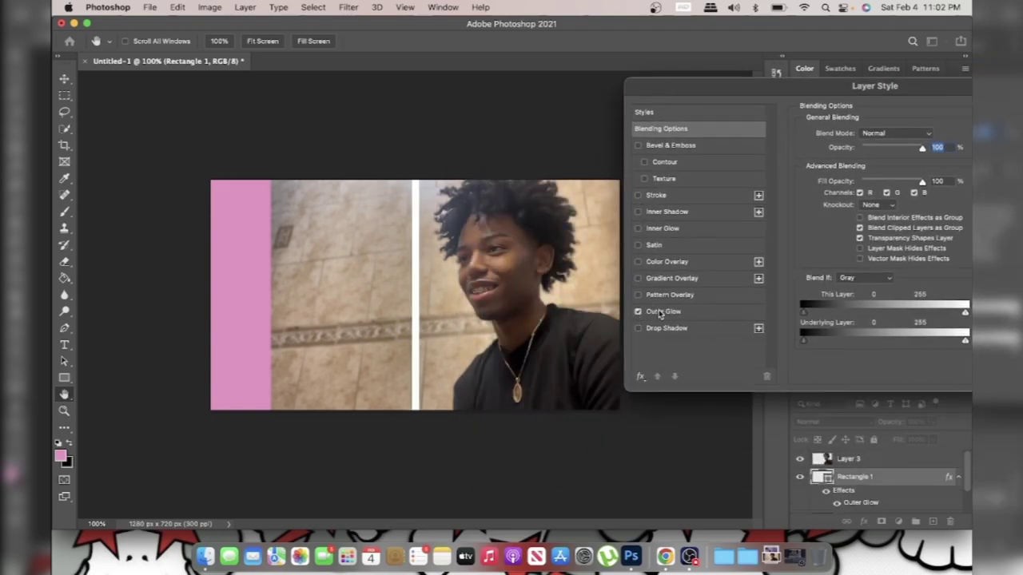
click(670, 312)
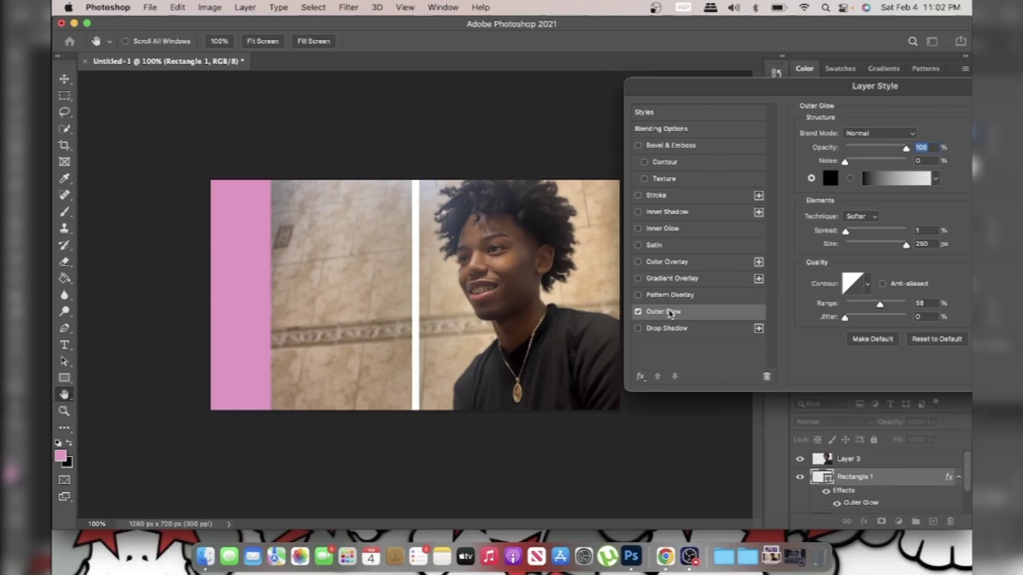
click(831, 178)
drag(797, 294, 816, 259)
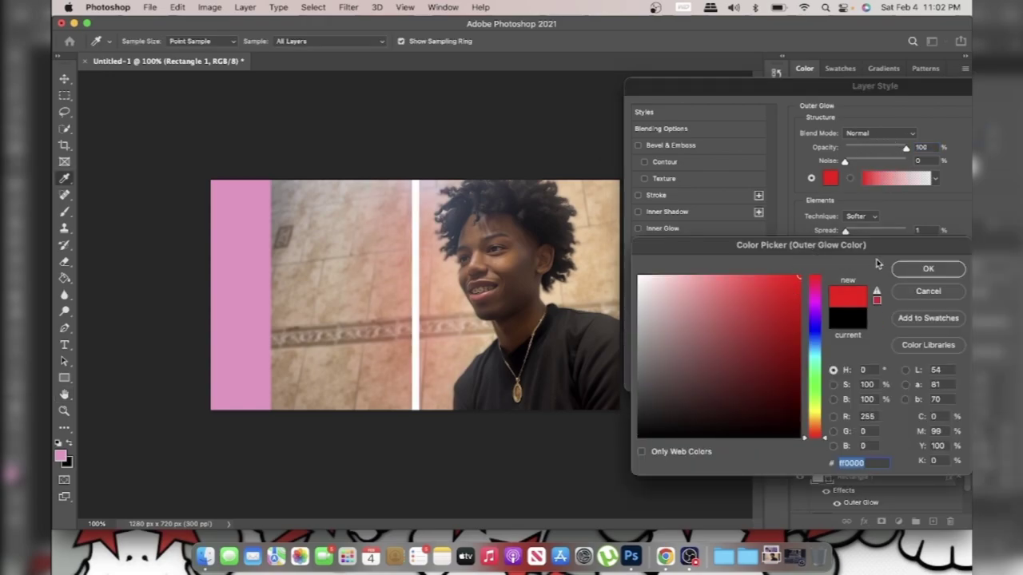
click(911, 271)
Step: Tune the bar's red glow with a smaller size, wider range, slightly more spread and a different blend mode, and apply the style
drag(906, 247, 854, 244)
drag(880, 305, 920, 304)
click(879, 133)
click(856, 311)
drag(855, 244, 862, 244)
drag(844, 232, 852, 231)
drag(819, 91, 694, 81)
click(927, 97)
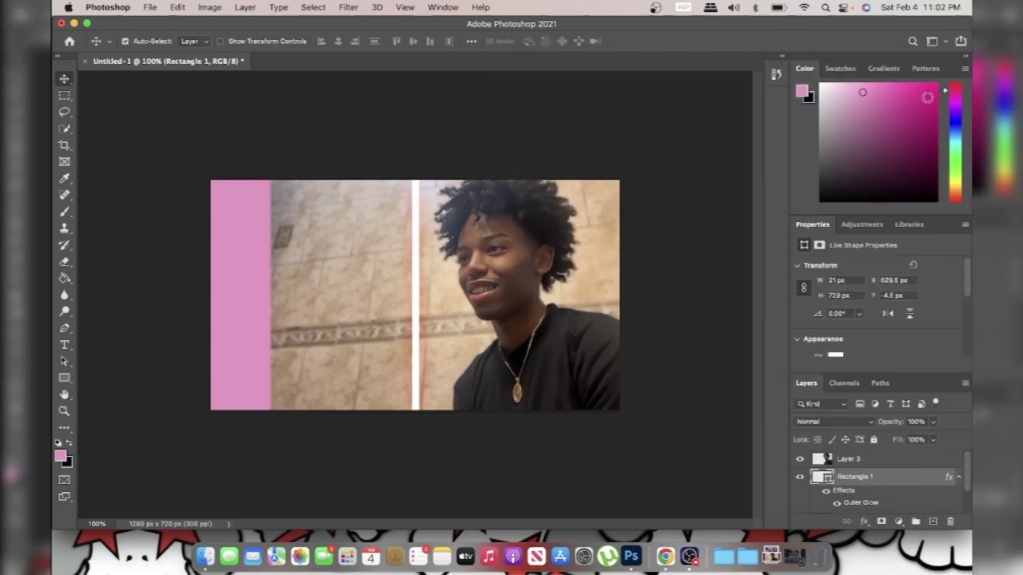
Step: Open the Camera Raw filter for Layer 2, the blurred background photo
scroll(897, 497, down, 3)
click(888, 488)
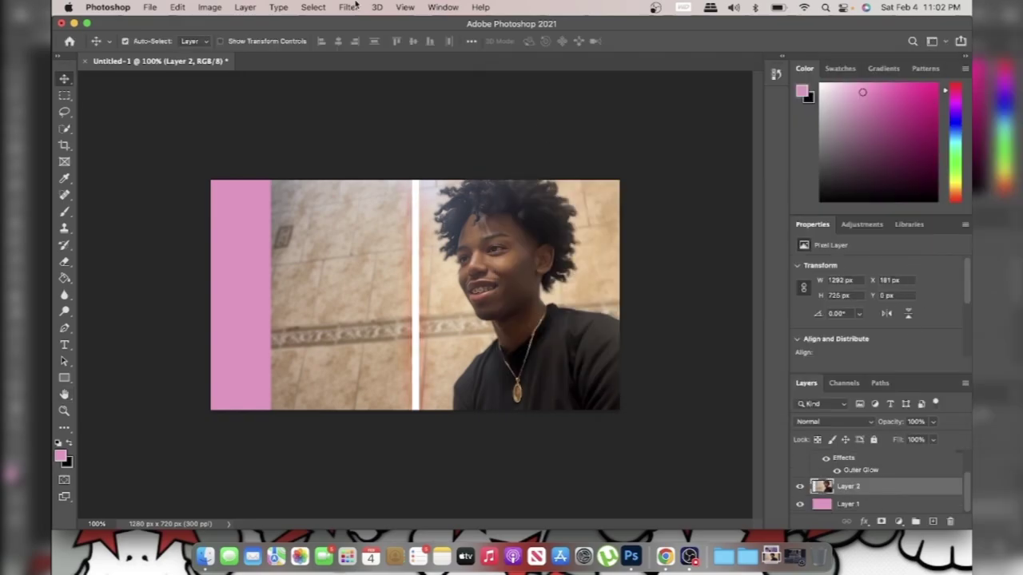
click(349, 7)
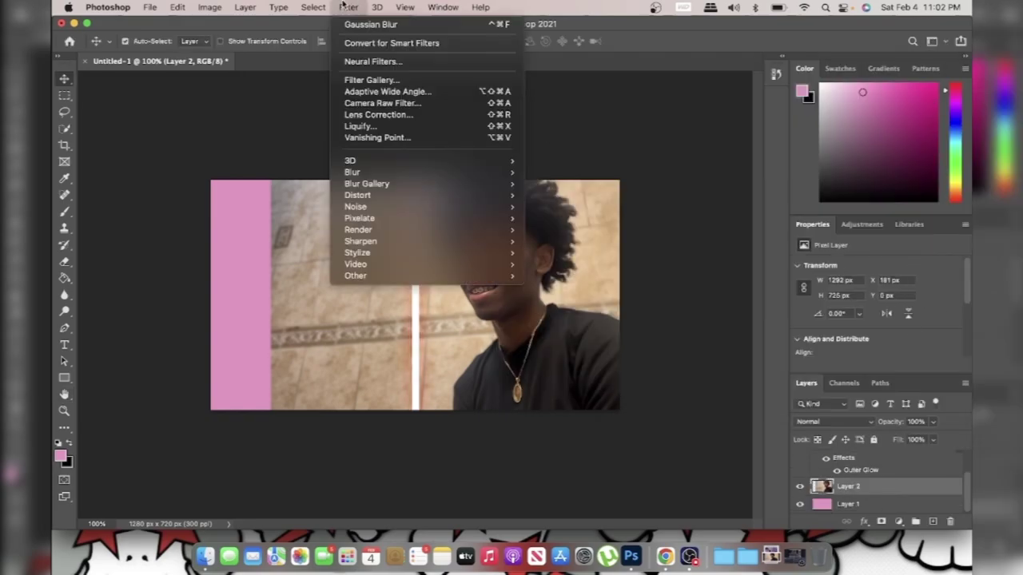
click(379, 104)
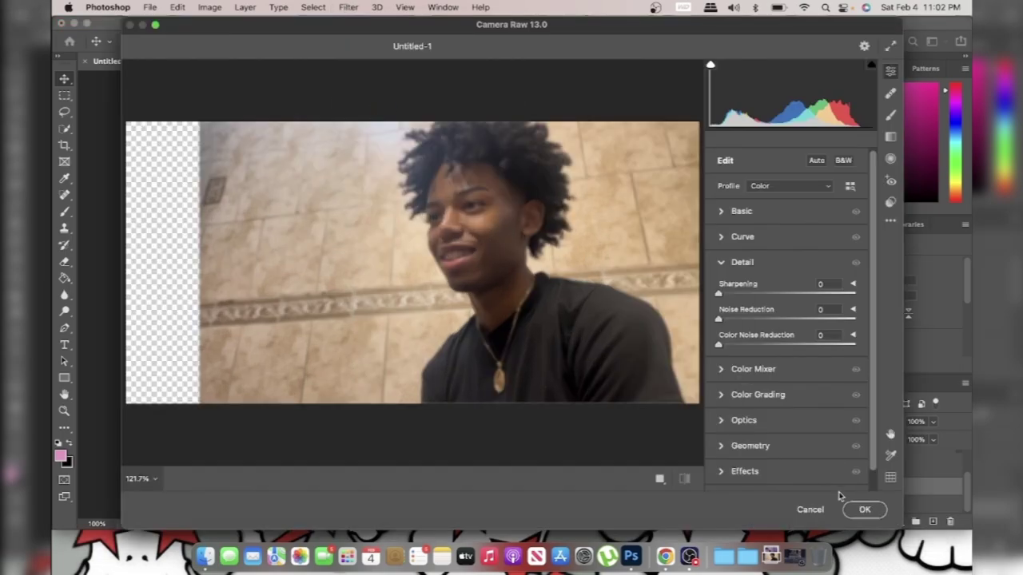
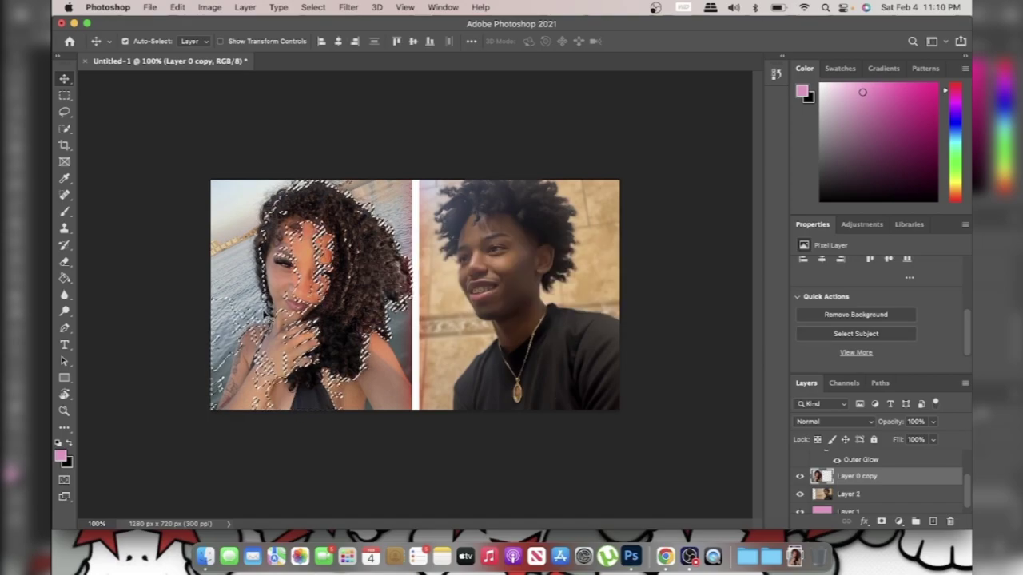
Step: Clear the existing selection and quick-select the woman's hair on the side nearest the divider, on Layer 0 copy
key(w)
key(super+d)
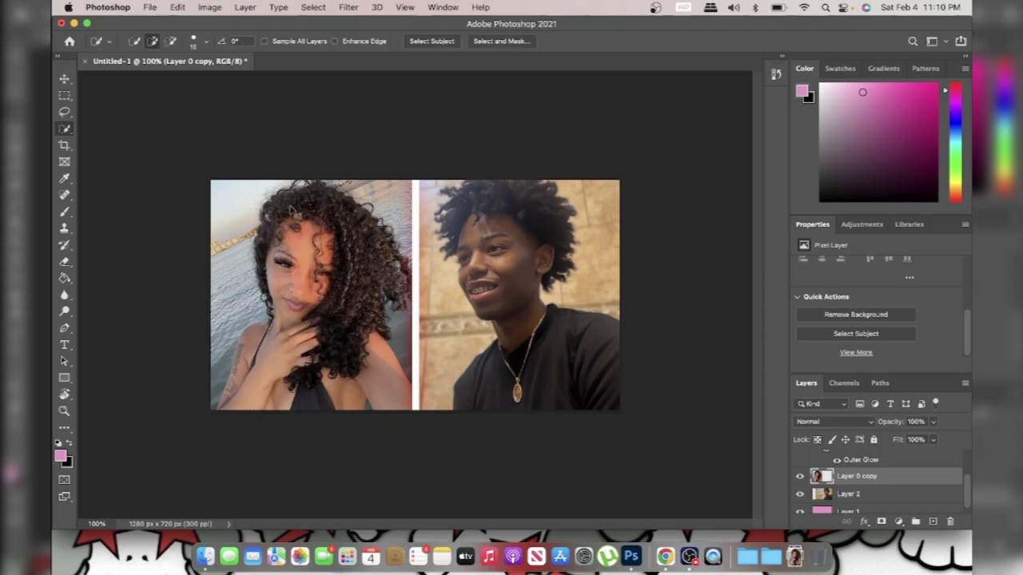
key(super+plus)
key(super+plus)
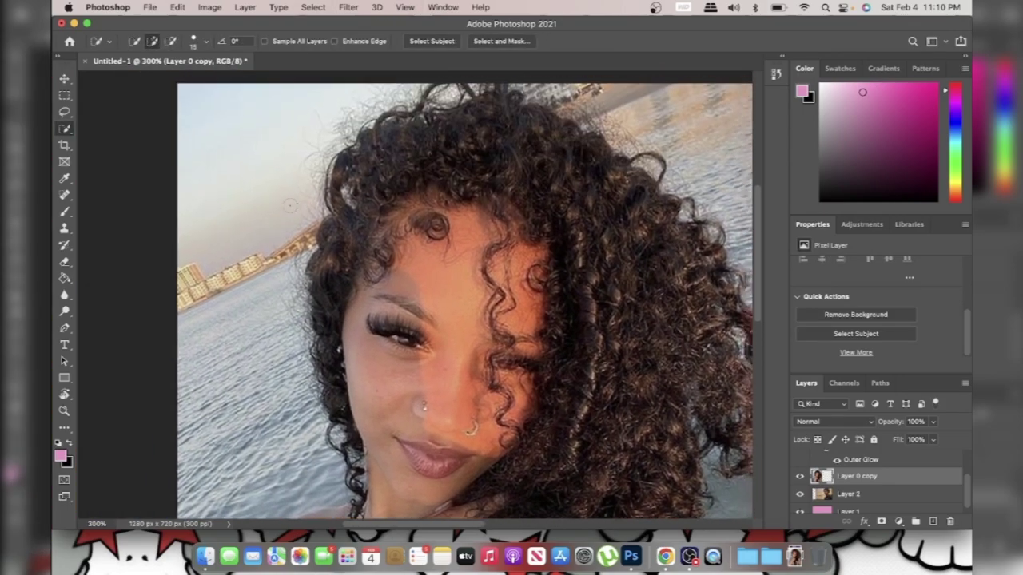
key(super+minus)
mouse_move(436, 196)
mouse_down()
mouse_move(511, 260)
mouse_move(559, 320)
mouse_move(575, 420)
mouse_move(601, 356)
mouse_move(627, 386)
mouse_move(631, 410)
mouse_move(615, 439)
mouse_up()
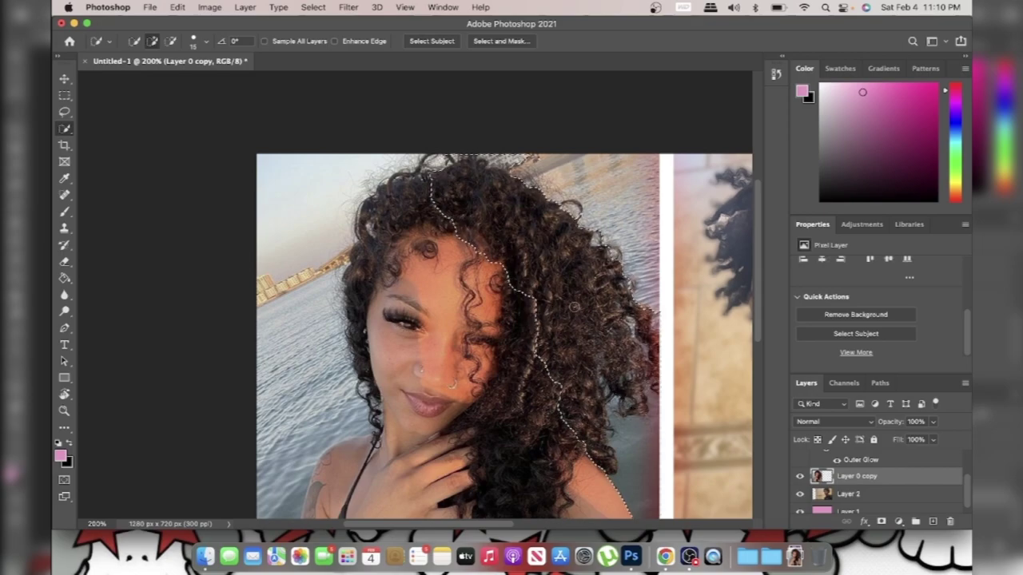
Step: Extend the quick selection over the rest of the woman's hair, face, hand, arms and upper body
scroll(458, 163, down, 2)
scroll(458, 163, left, 2)
drag(458, 163, 436, 201)
drag(569, 351, 559, 388)
scroll(559, 387, down, 3)
mouse_move(552, 272)
mouse_down()
mouse_move(624, 369)
mouse_move(387, 344)
mouse_move(359, 319)
mouse_up()
Step: Subtract the water beside the tattooed shoulder from the selection, and copy the selected woman to a new layer
click(170, 41)
drag(320, 351, 377, 290)
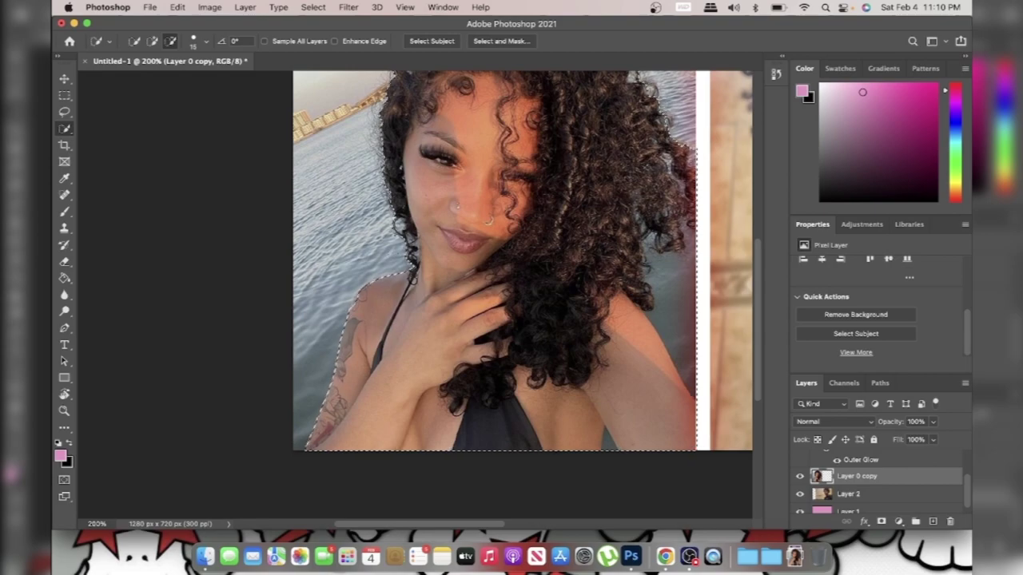
scroll(508, 295, right, 1)
scroll(508, 295, up, 4)
scroll(572, 366, down, 3)
scroll(571, 366, right, 2)
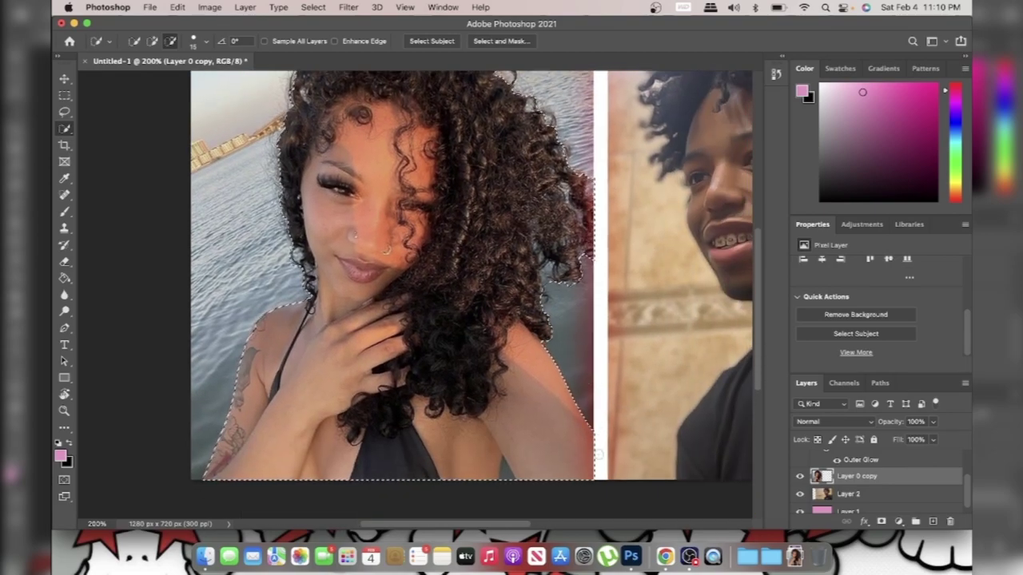
key(super+j)
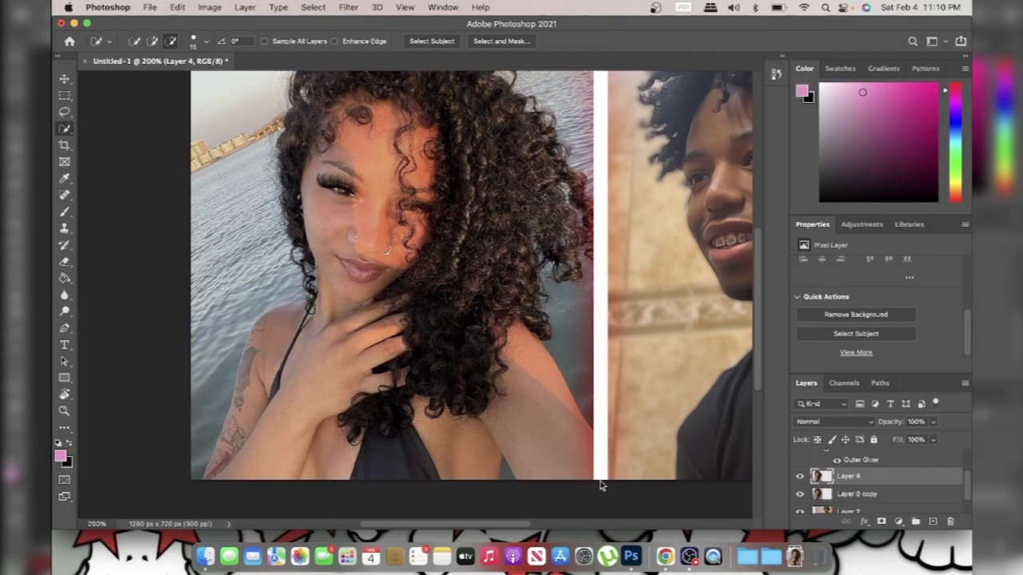
Step: Check the woman's cutout edges with Layer 0 copy temporarily hidden, and show that layer again
click(800, 494)
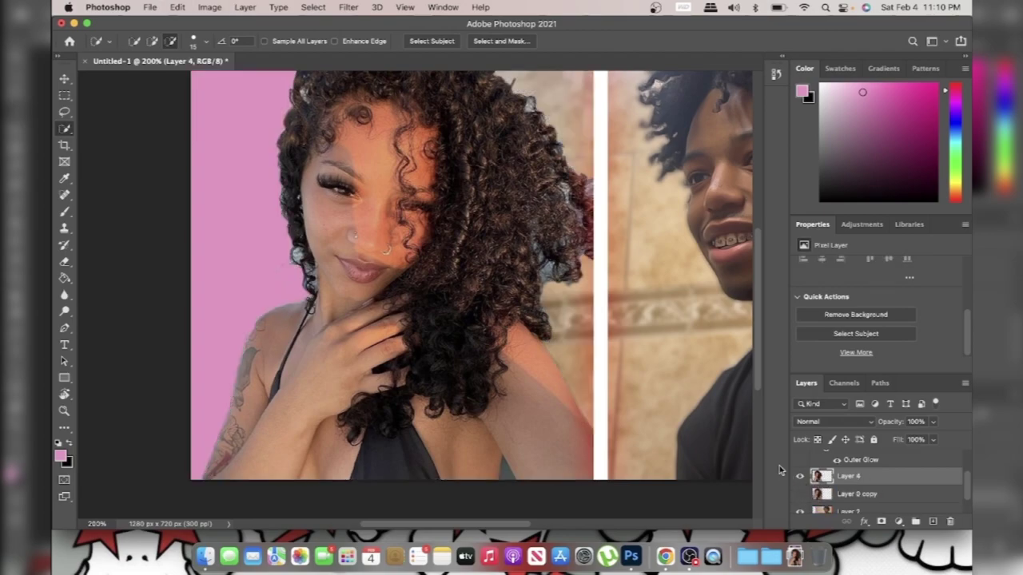
scroll(660, 335, up, 3)
scroll(660, 336, left, 1)
scroll(660, 335, down, 2)
click(799, 494)
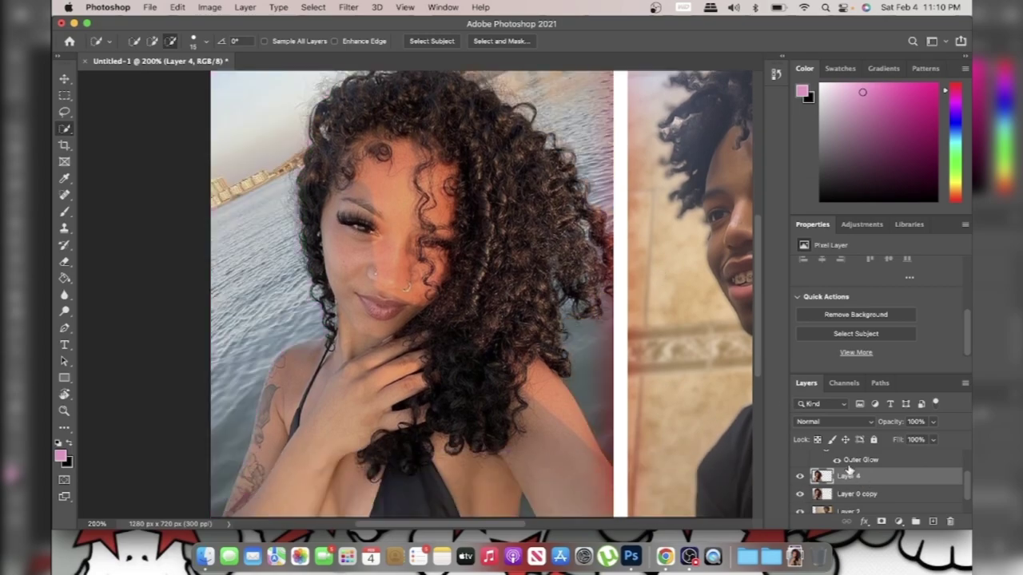
Step: Apply the Camera Raw filter to the woman's cutout with Auto adjustments, sharpening 74 and increased noise reduction
click(348, 8)
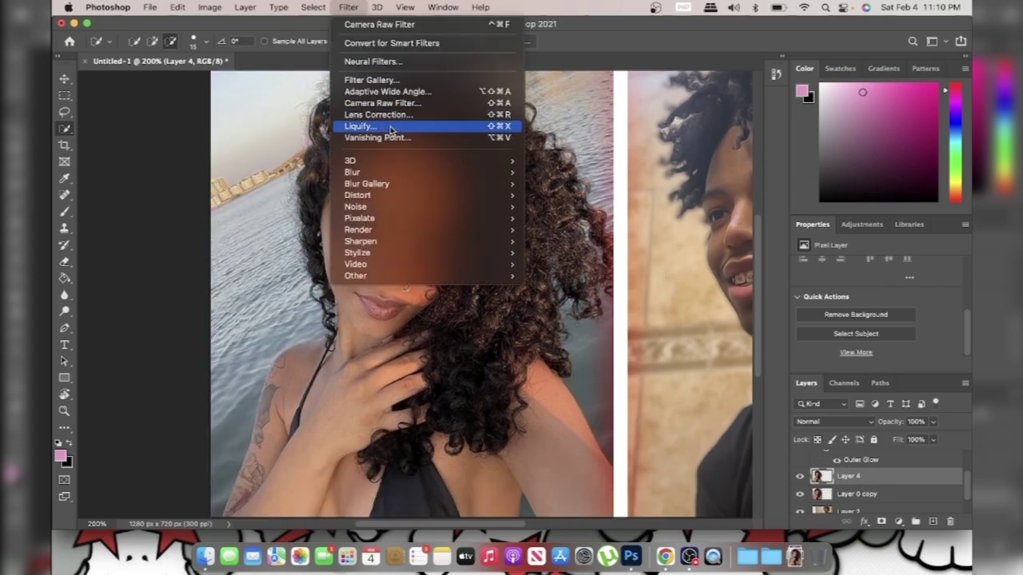
click(373, 103)
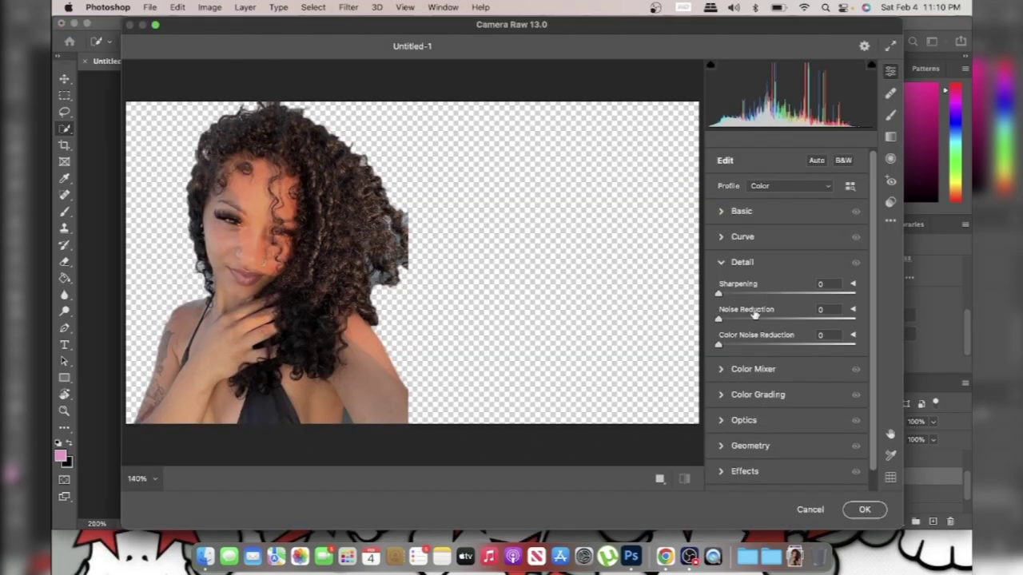
click(816, 160)
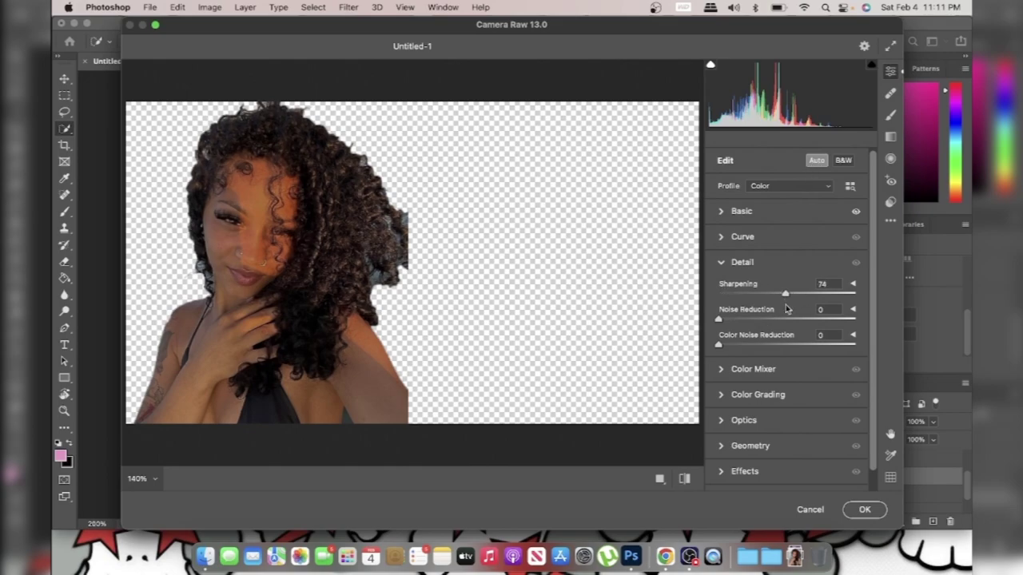
drag(764, 321, 787, 321)
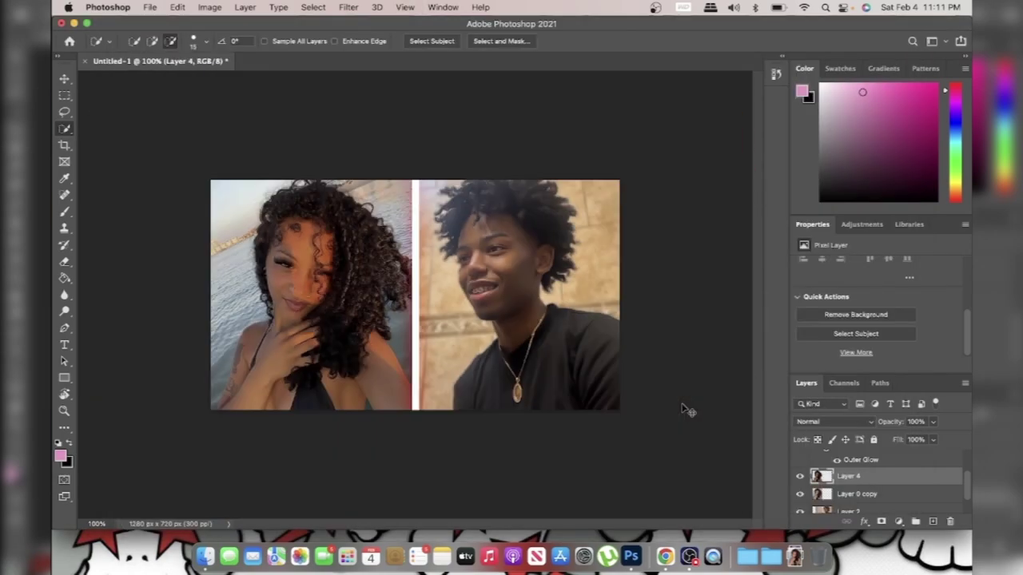
Step: Apply a Gaussian Blur with a 2.4-pixel radius to Layer 0 copy and inspect the blurred background up close
click(897, 498)
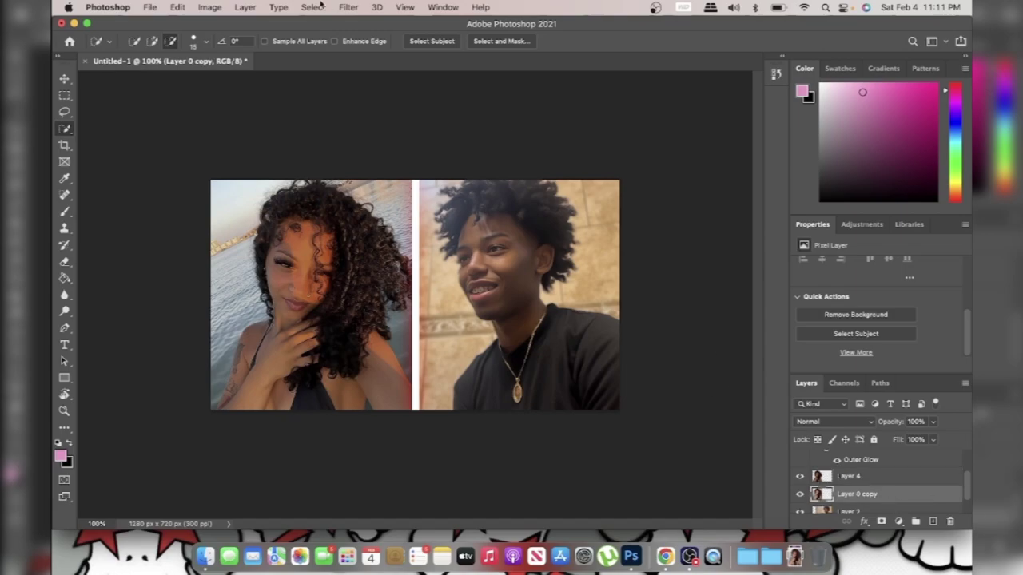
click(349, 8)
mouse_move(392, 174)
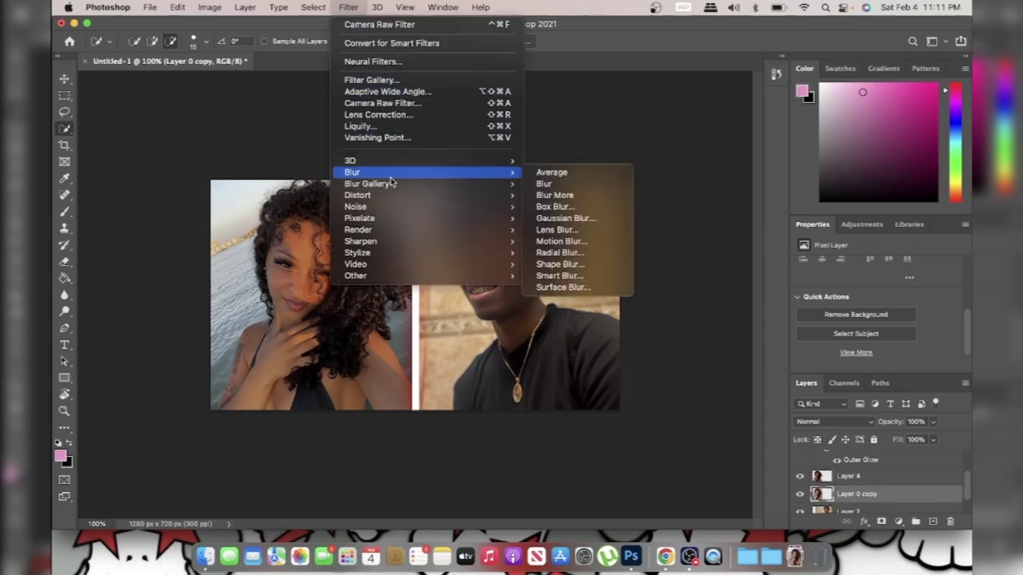
click(564, 219)
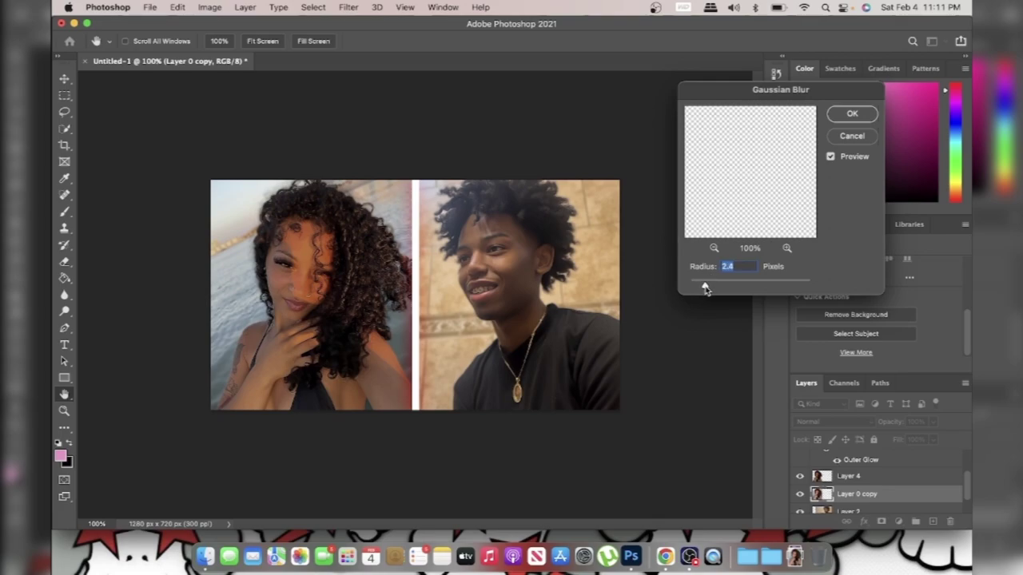
click(845, 121)
key(super+plus)
scroll(630, 174, left, 4)
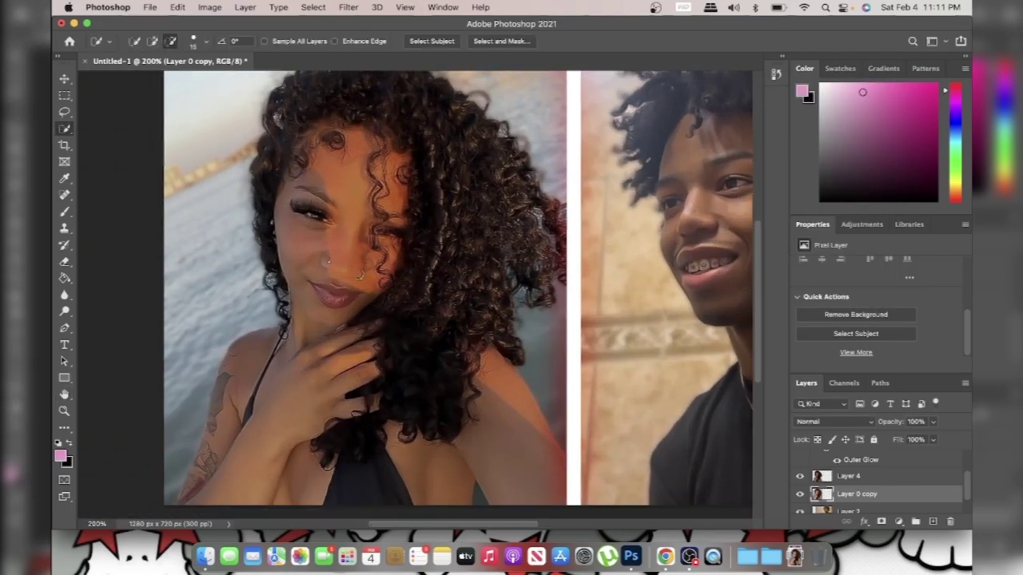
key(super+minus)
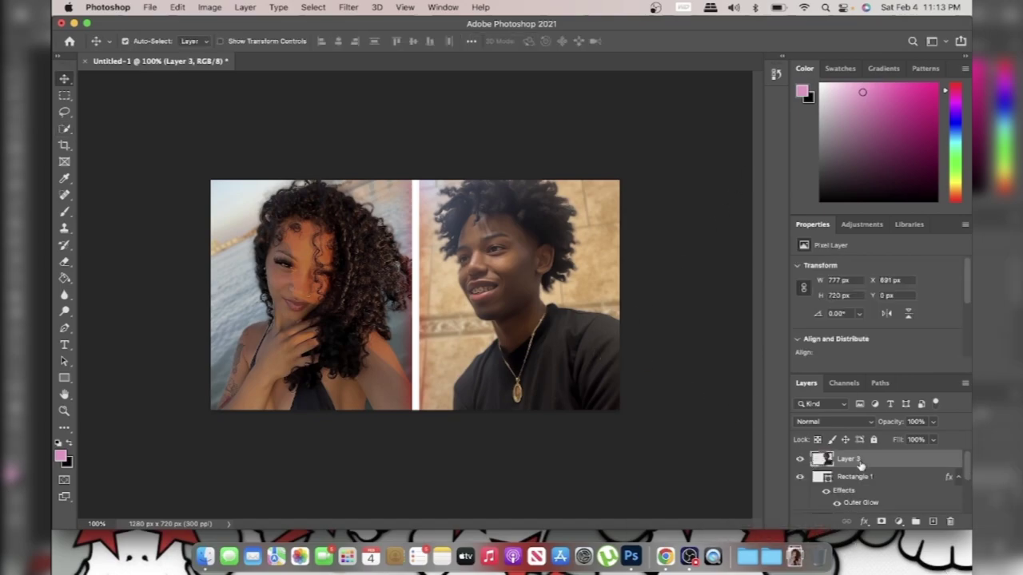
Step: Open the blending options of Layer 3, the man's cutout, and add an Outer Glow effect
right_click(859, 465)
click(855, 470)
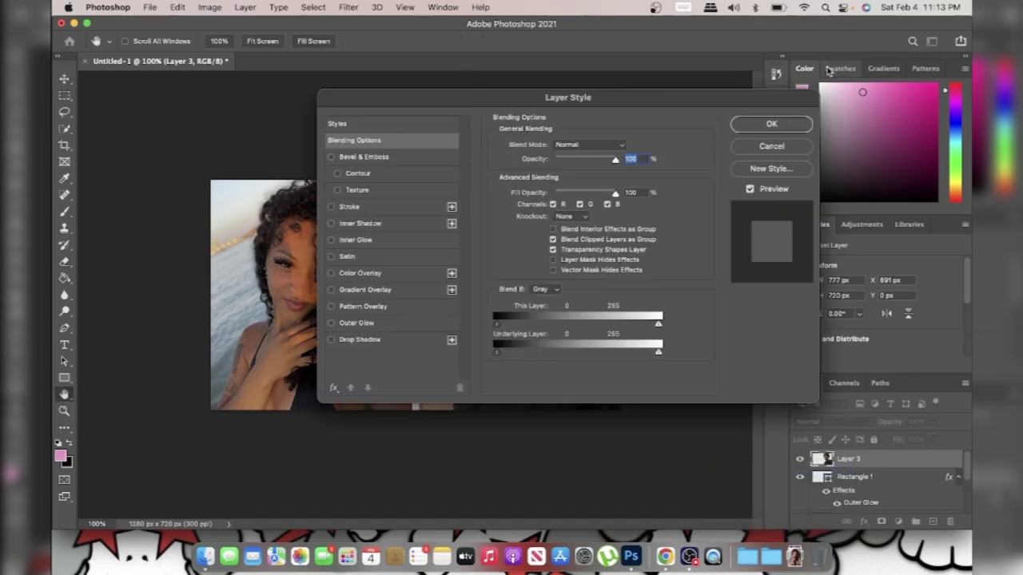
drag(679, 98, 969, 54)
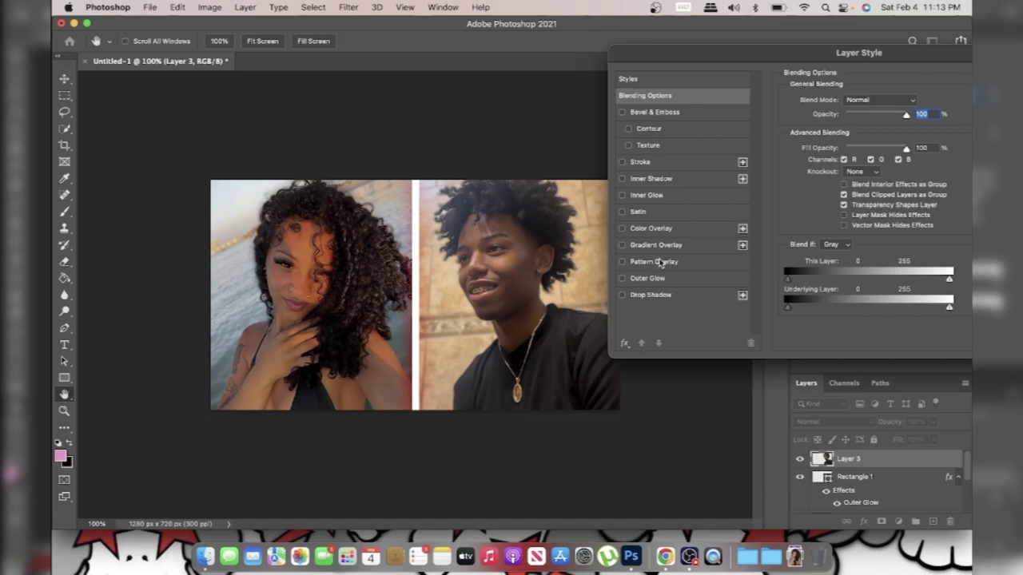
click(622, 278)
click(647, 279)
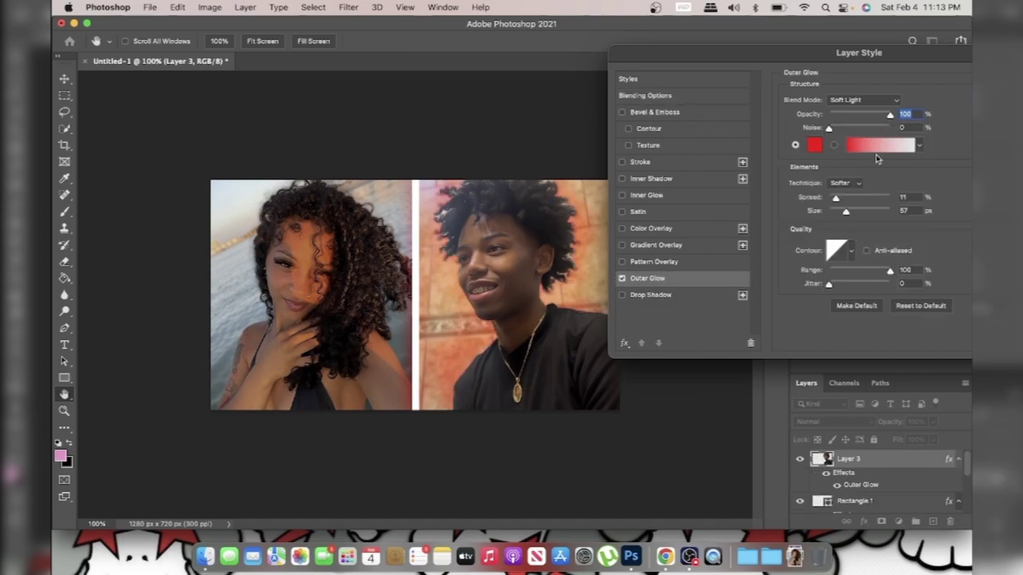
Step: Change the outer glow color of the man's cutout to purple
click(813, 146)
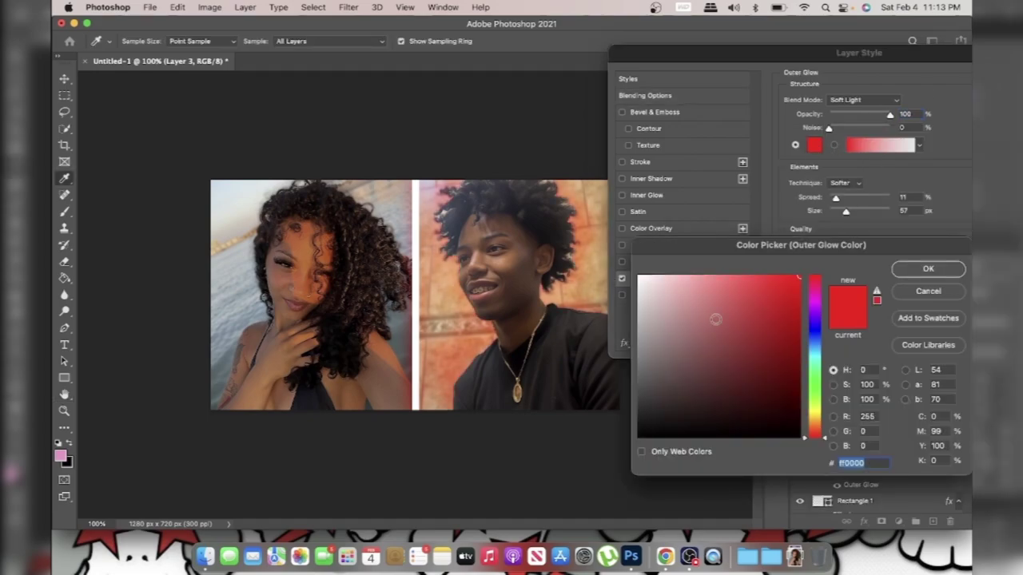
drag(712, 320, 639, 277)
click(818, 303)
mouse_move(754, 304)
mouse_down()
mouse_move(719, 309)
mouse_move(746, 302)
mouse_up()
click(916, 273)
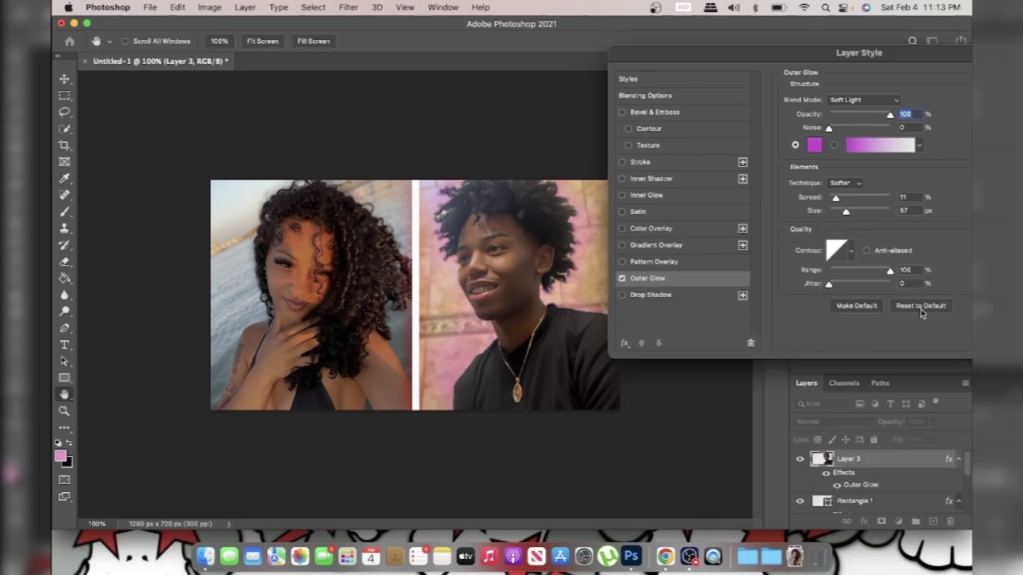
Step: Set the glow's spread to 0%, blend mode to Overlay and opacity to 79%, with a smaller size
drag(832, 198, 828, 199)
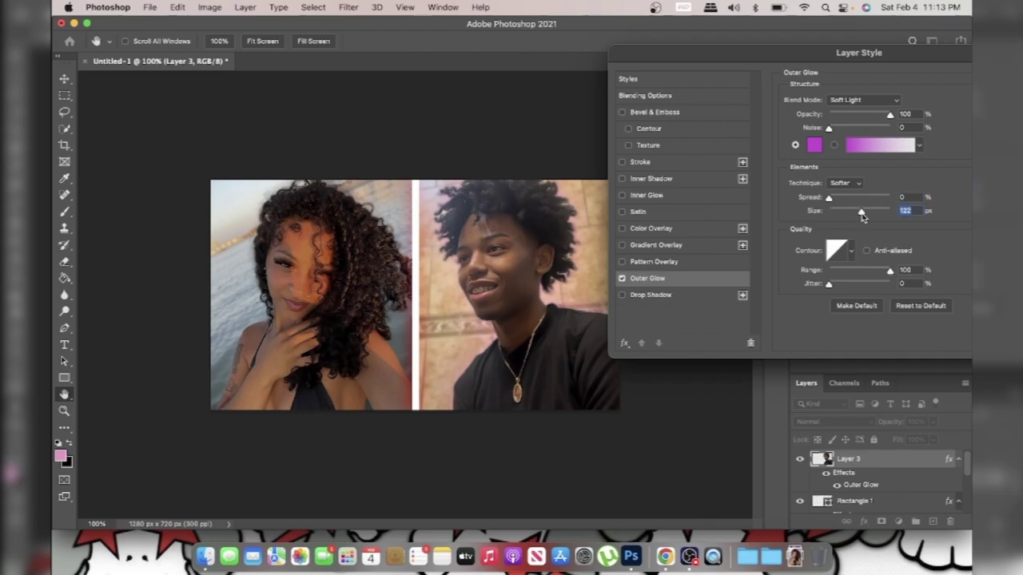
click(863, 100)
click(868, 87)
click(871, 116)
drag(866, 52, 765, 56)
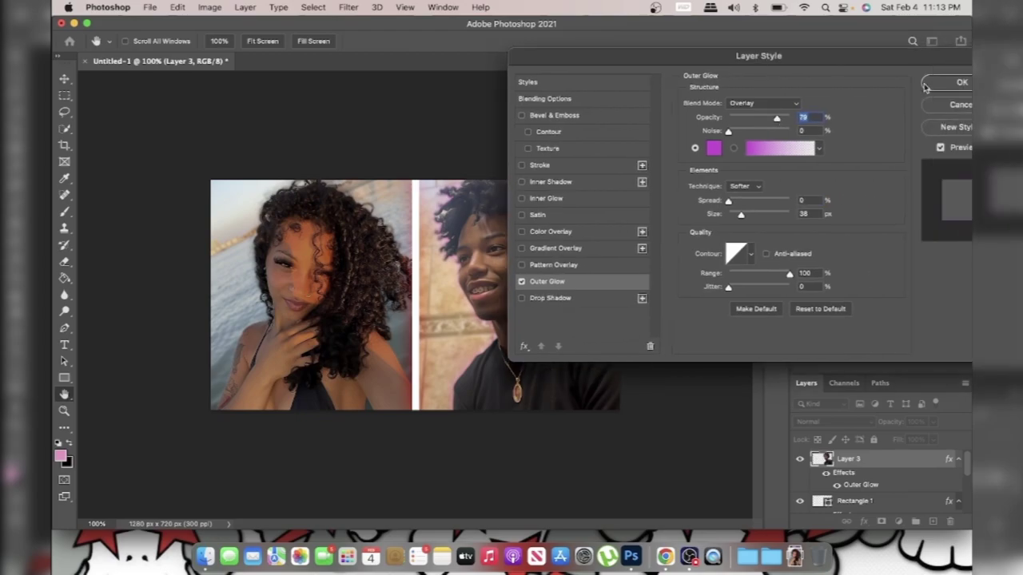
Step: Add a Drop Shadow to the man's cutout and set its color to gray, 7d7676
drag(534, 64, 620, 81)
click(625, 318)
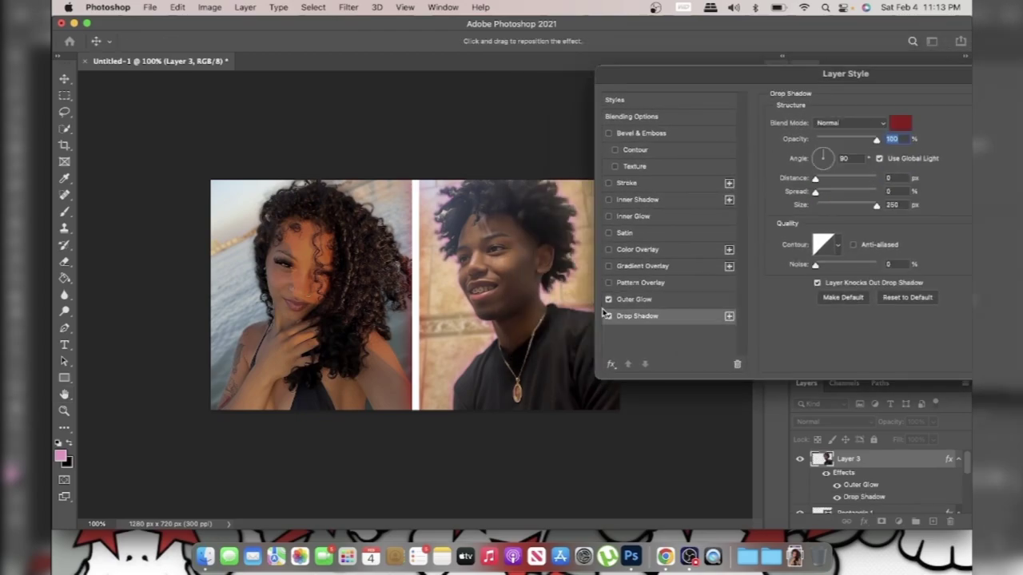
click(900, 128)
click(640, 284)
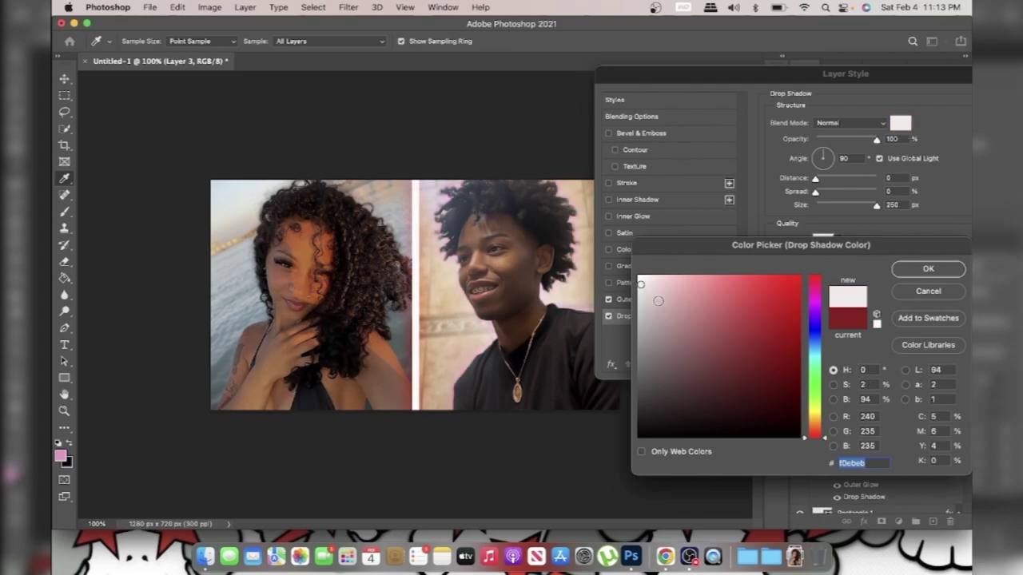
click(640, 373)
click(646, 357)
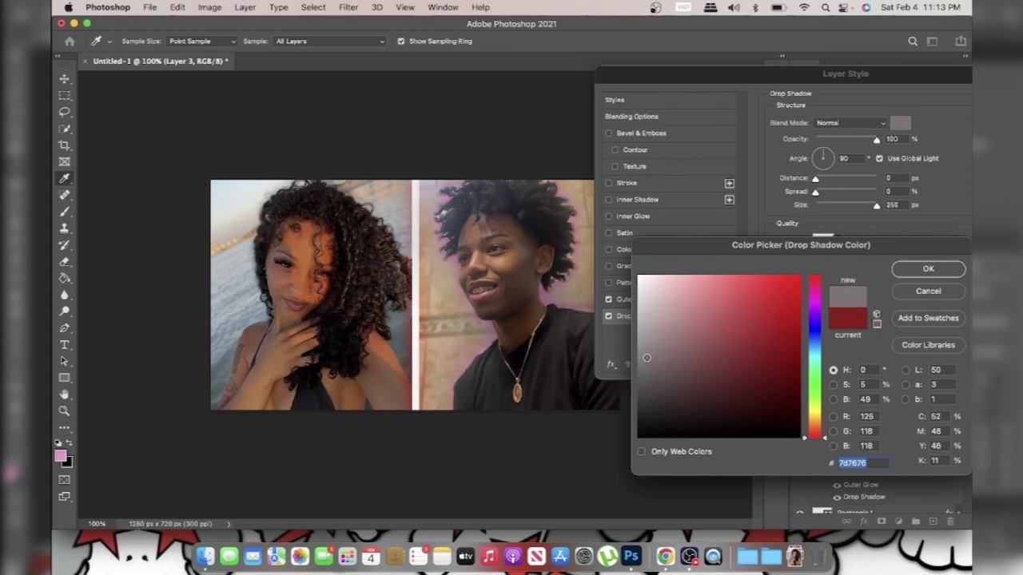
click(928, 268)
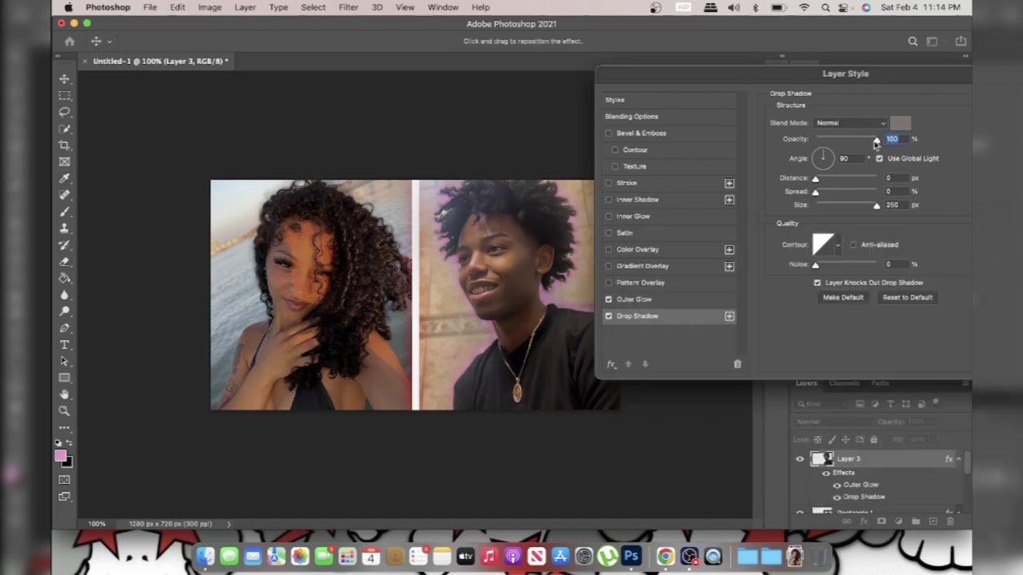
Step: Lower the drop shadow's opacity slightly, apply the layer style and inspect the man's glowing outline up close
mouse_move(870, 142)
mouse_down()
mouse_move(832, 138)
mouse_move(868, 151)
mouse_up()
drag(820, 79, 680, 228)
click(902, 253)
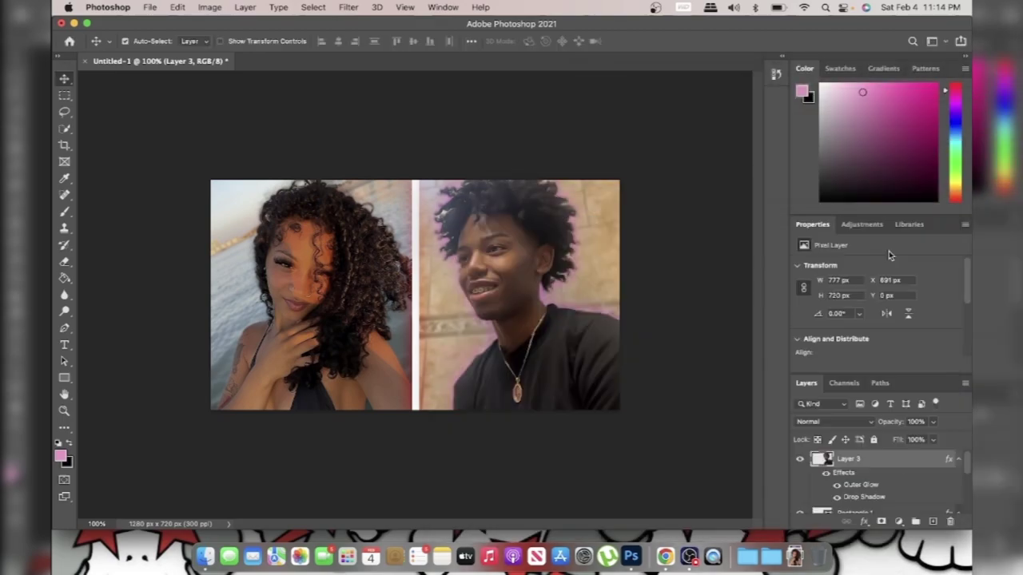
key(super+plus)
key(super+plus)
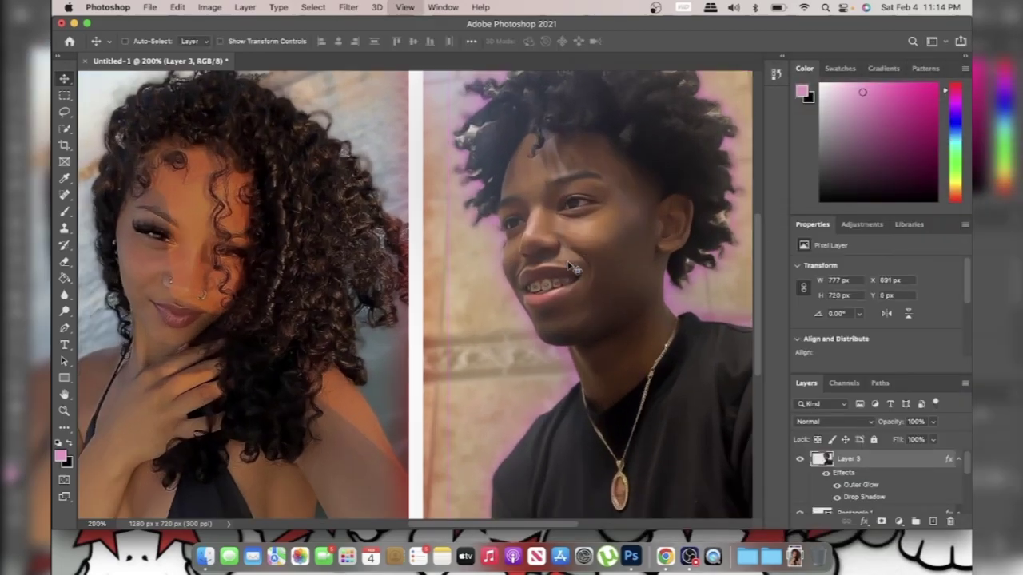
key(super+minus)
key(super+minus)
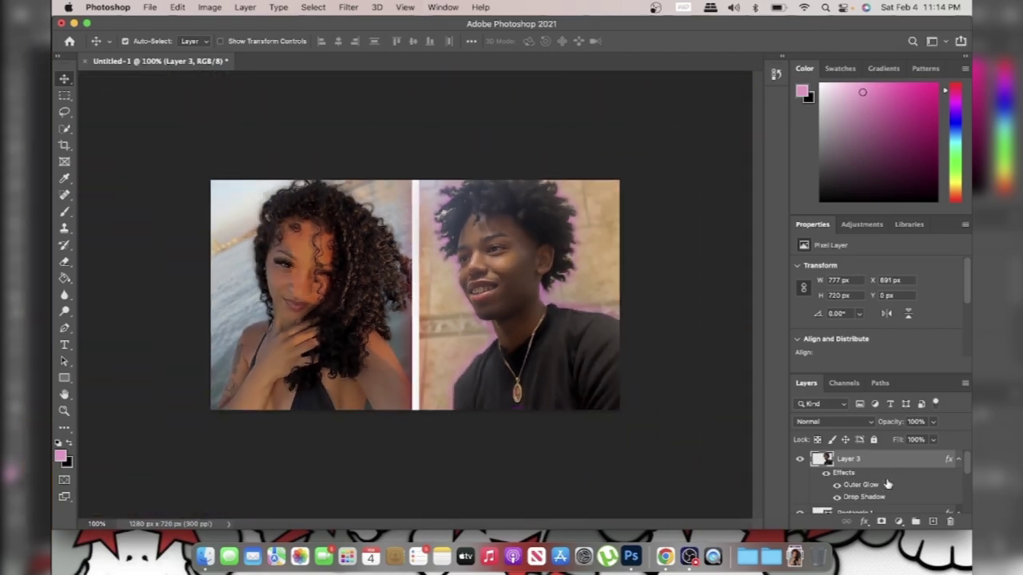
Step: Copy the layer style of the man's cutout and paste it onto the woman's cutout
right_click(875, 473)
click(891, 448)
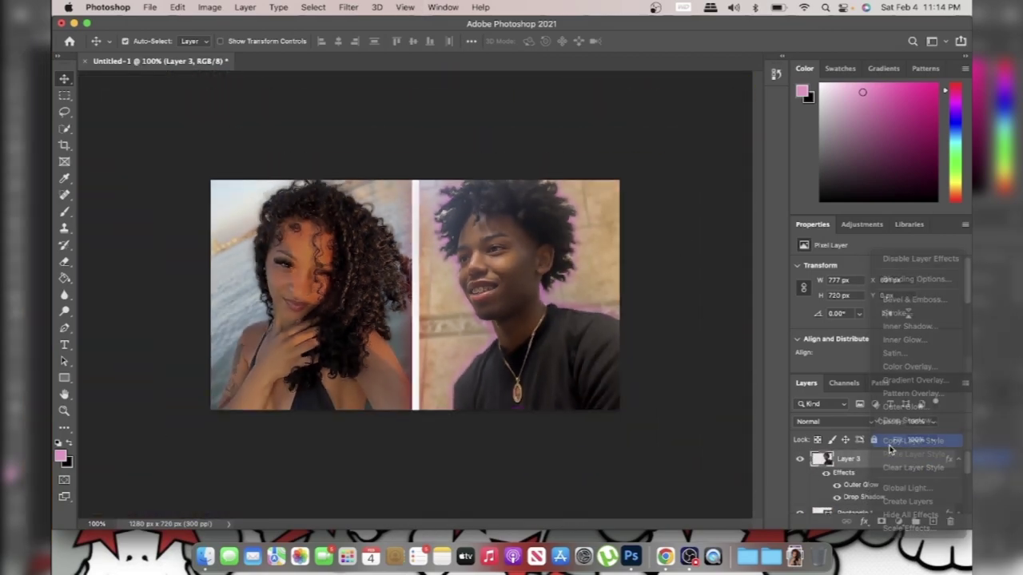
click(307, 320)
right_click(856, 497)
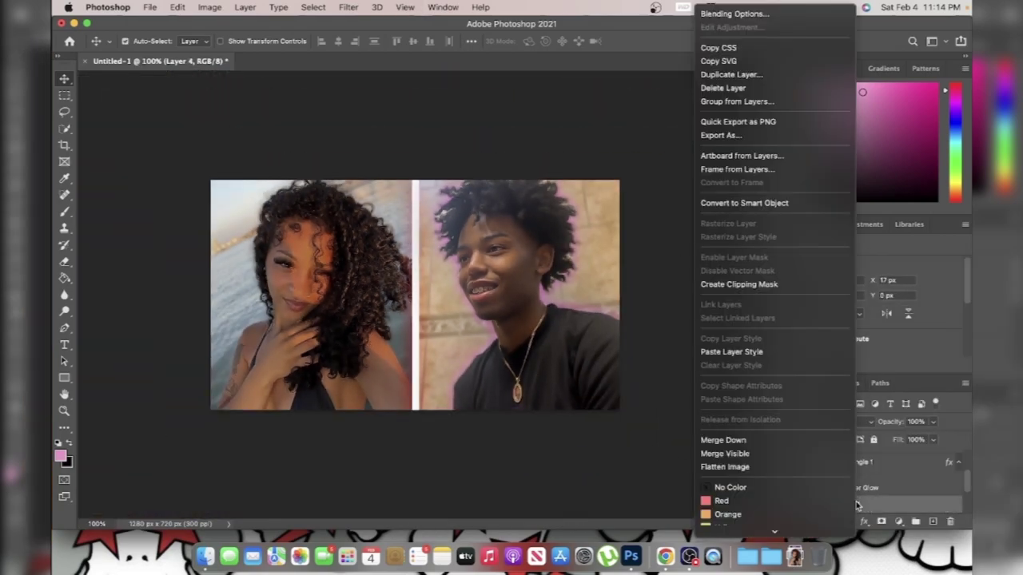
click(738, 351)
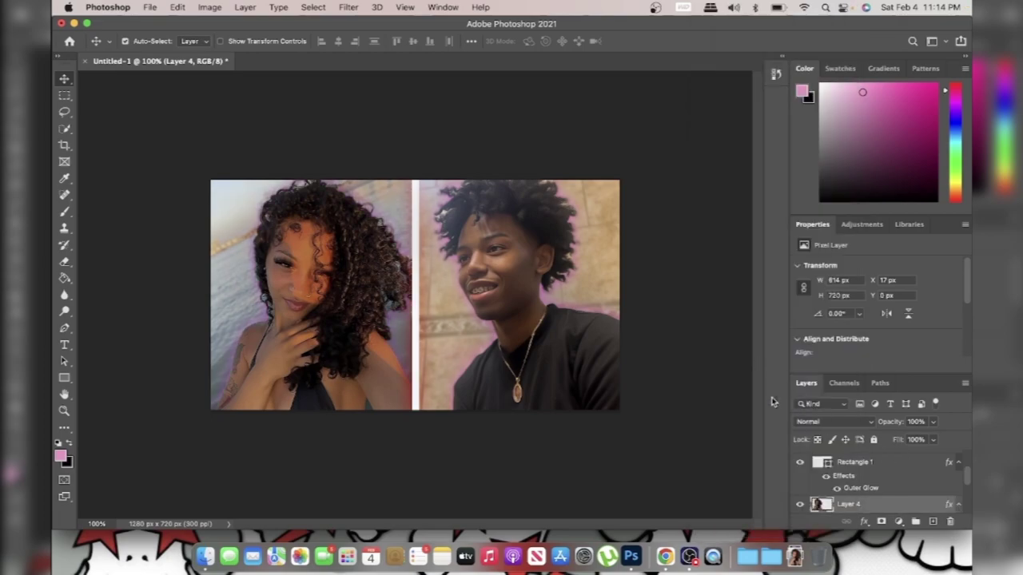
Step: Turn off the drop shadow on the woman's cutout and change its outer glow color to light blue
scroll(900, 508, down, 2)
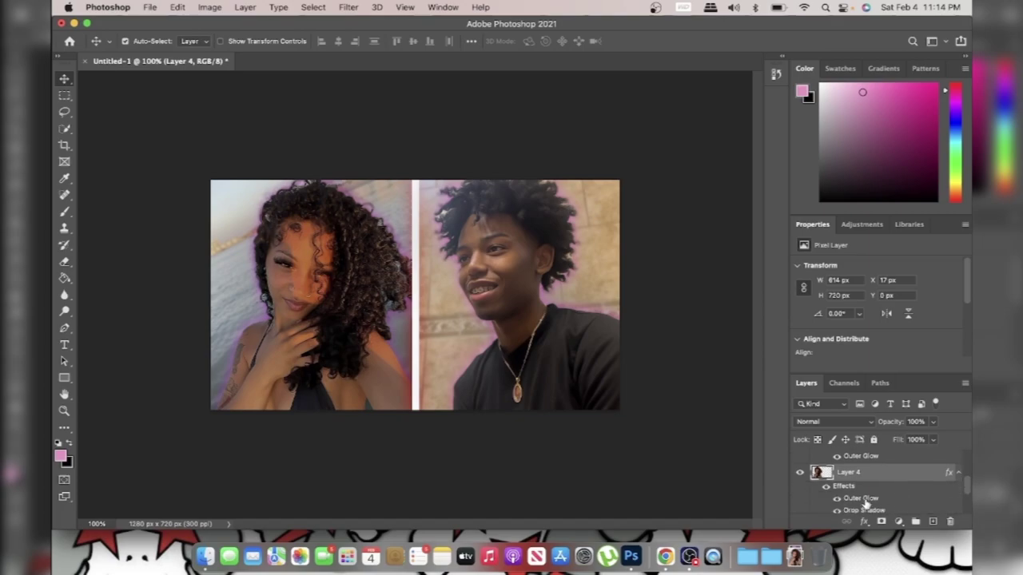
double_click(865, 499)
click(460, 470)
click(652, 320)
drag(680, 320, 711, 267)
click(815, 348)
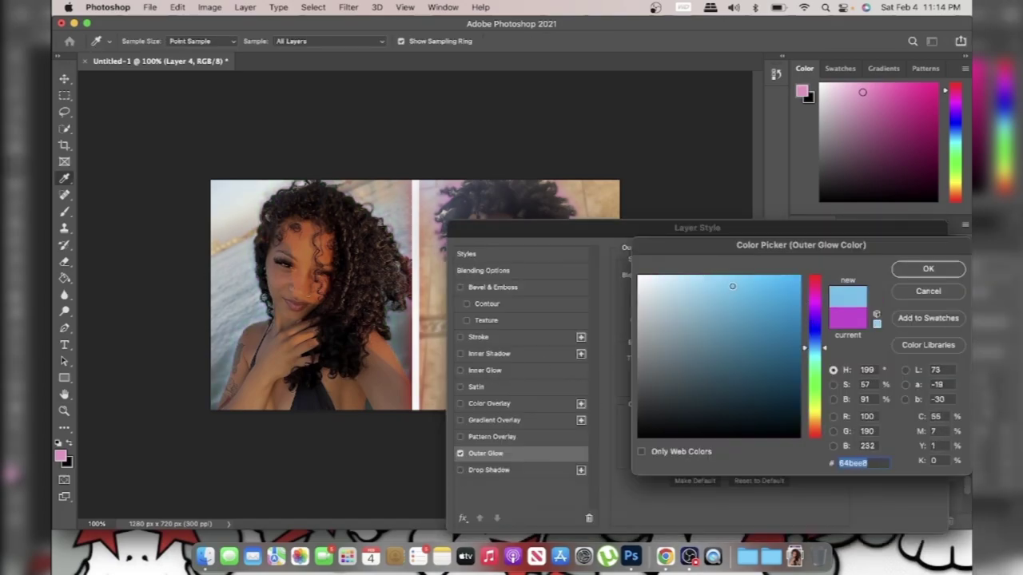
click(941, 270)
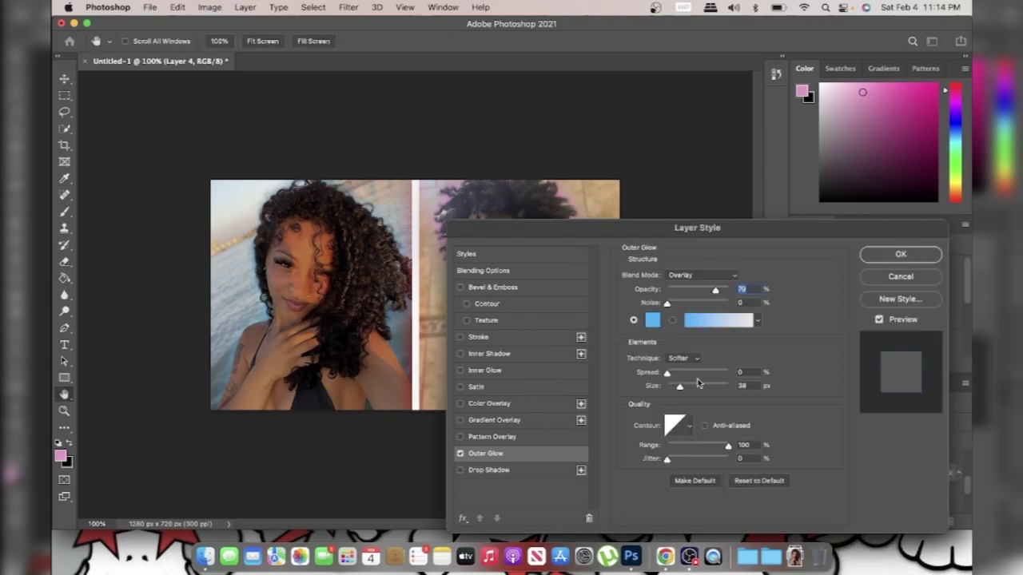
key(Return)
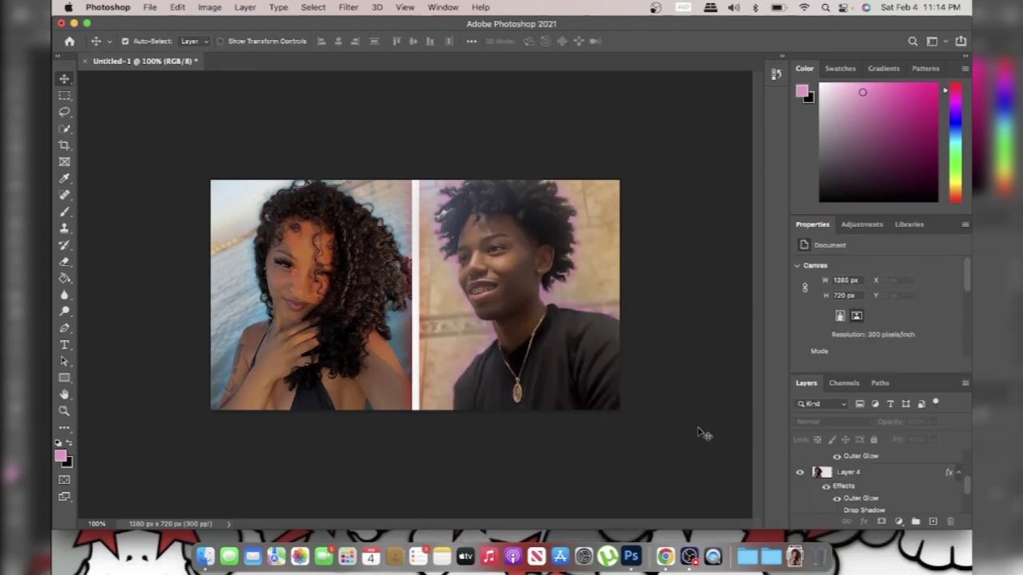
Step: Examine the glows around both cutouts in full-screen view at 200% zoom
key(f)
key(f)
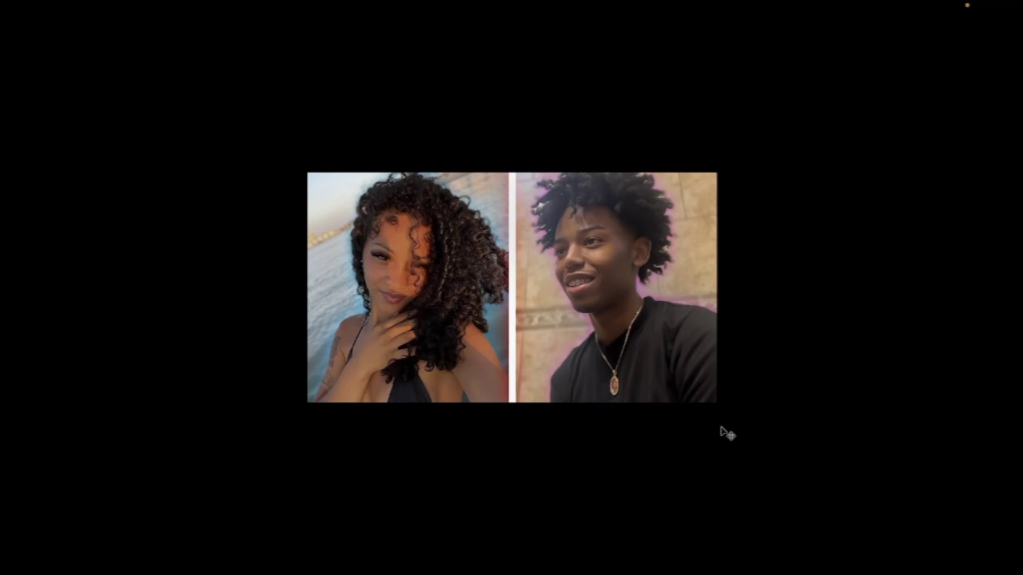
key(super+plus)
key(super+plus)
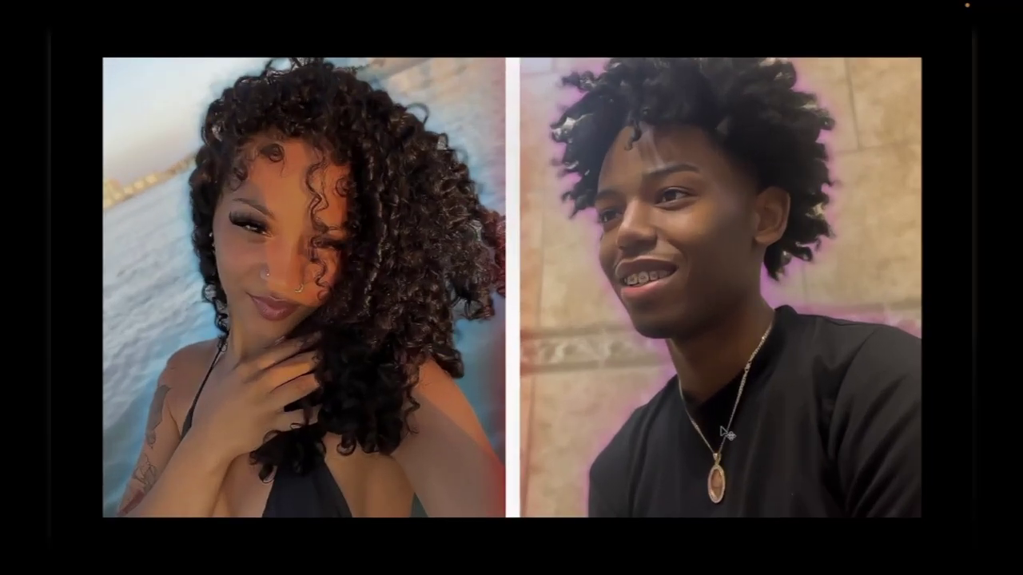
key(f)
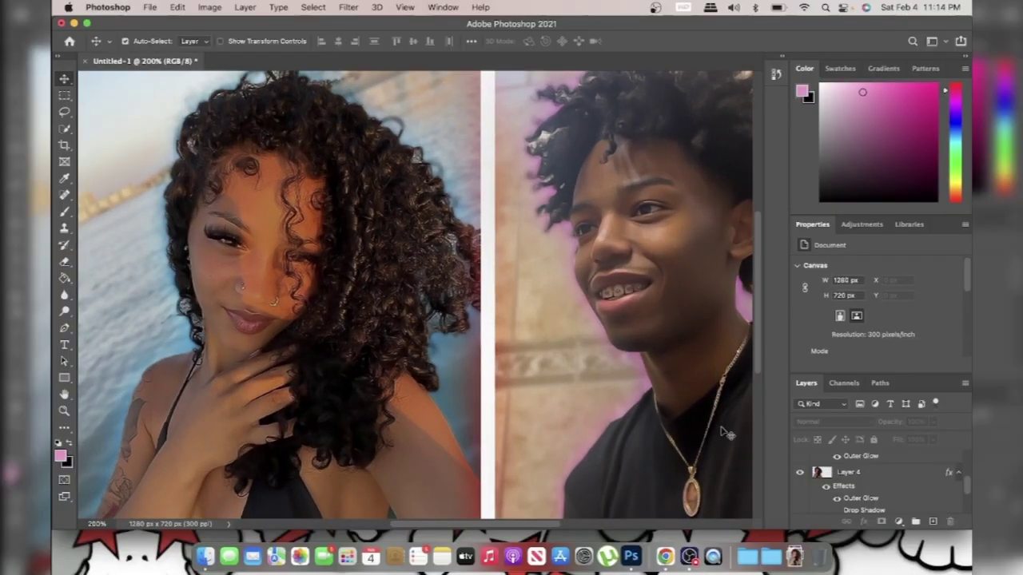
key(ctrl+minus)
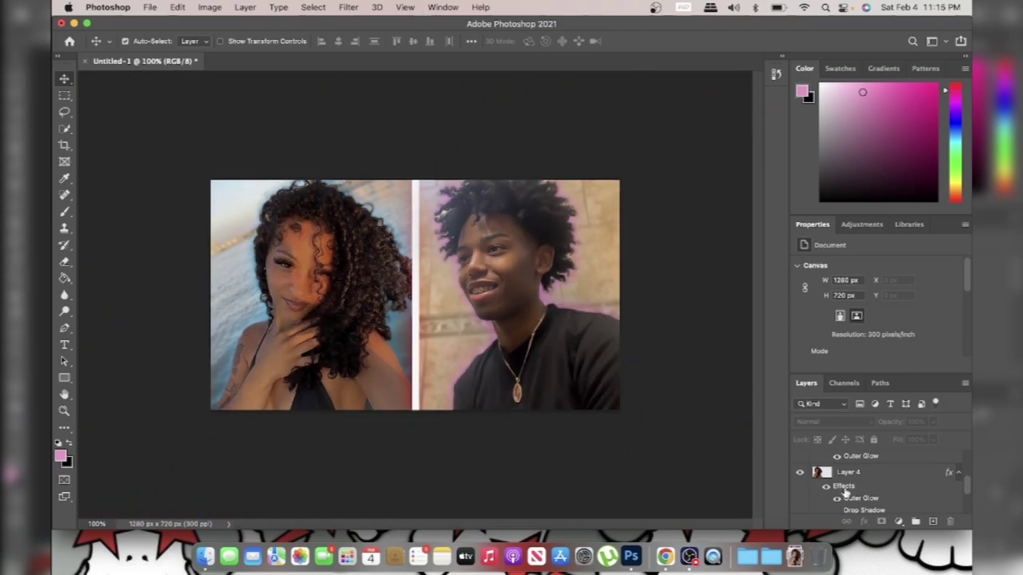
Step: Place the downloaded two-hearts emoji image in the split graphic and commit it
click(798, 563)
drag(412, 151, 347, 280)
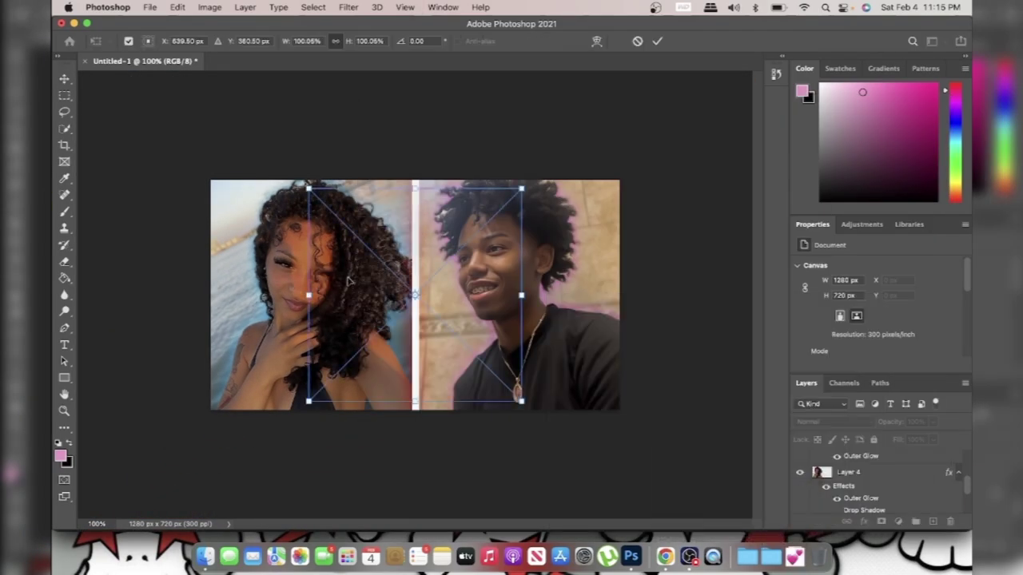
click(657, 41)
Step: Move the pink heart beside the woman's face and rotate it about -17°
drag(369, 314, 380, 276)
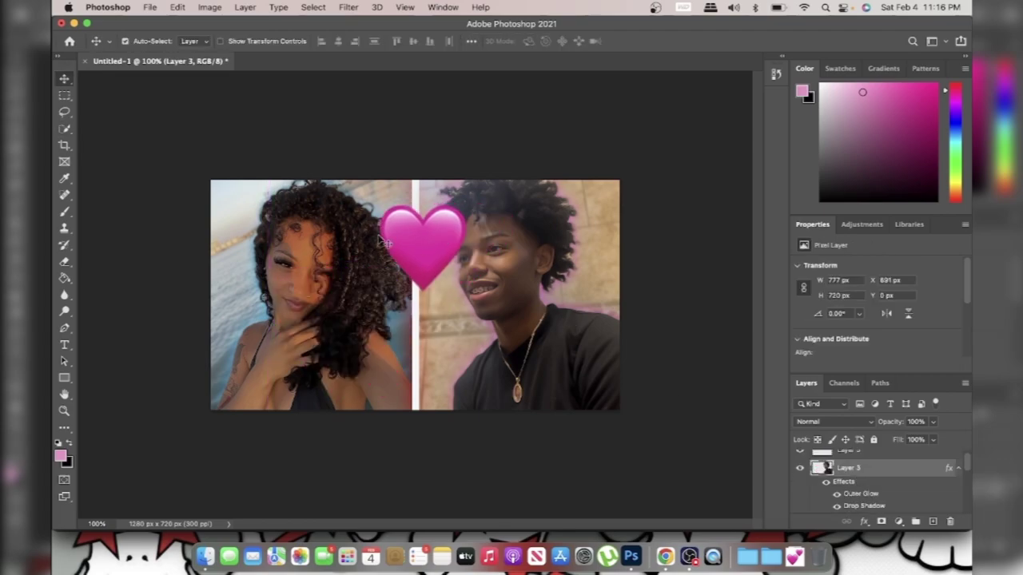
key(ctrl+plus)
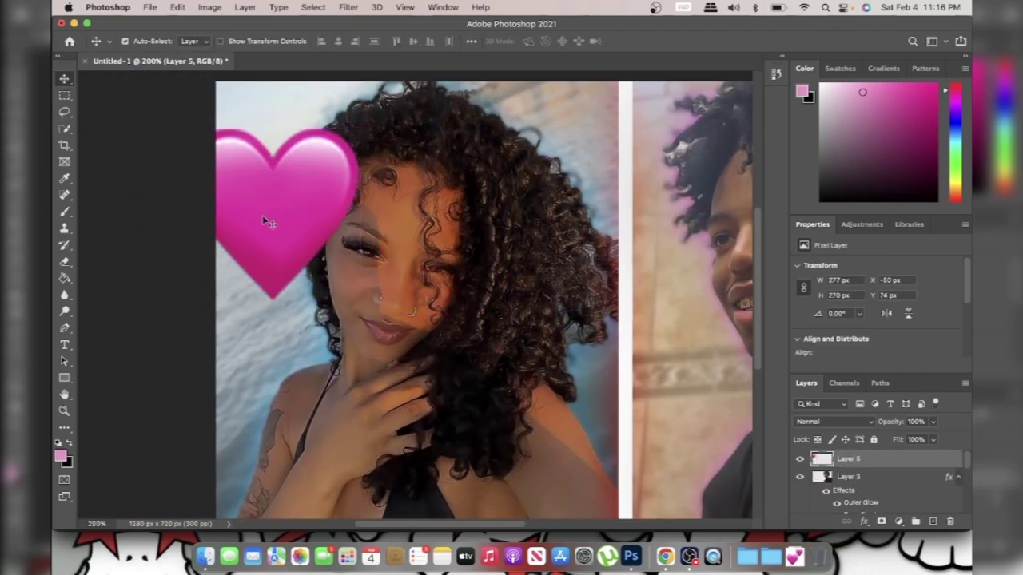
drag(261, 218, 311, 227)
drag(869, 465, 855, 467)
key(super+t)
drag(214, 130, 194, 166)
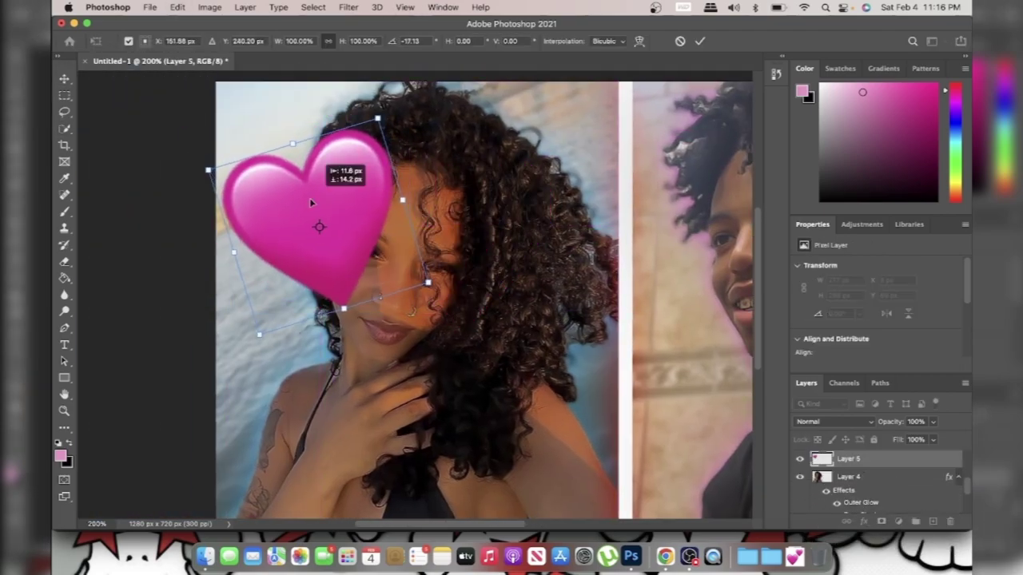
drag(326, 190, 303, 252)
click(700, 41)
Step: Put the heart's layer beneath the woman's cutout and move the heart slightly down behind her cheek
drag(848, 476, 842, 453)
key(super+t)
key(Escape)
click(267, 308)
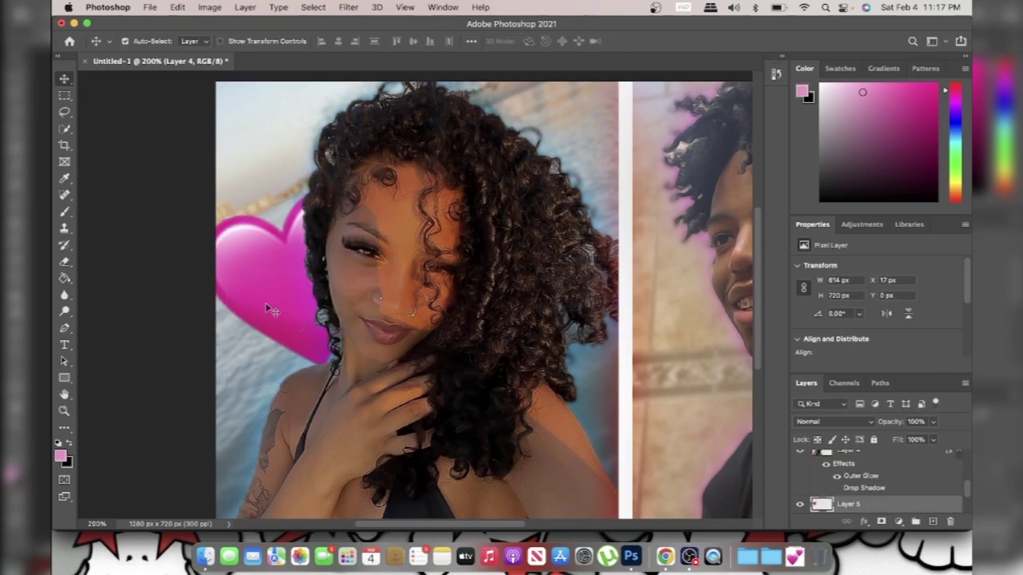
drag(271, 311, 276, 338)
Step: Paste the copied layer style onto the heart, change its outer glow color to white and increase the glow size
right_click(852, 462)
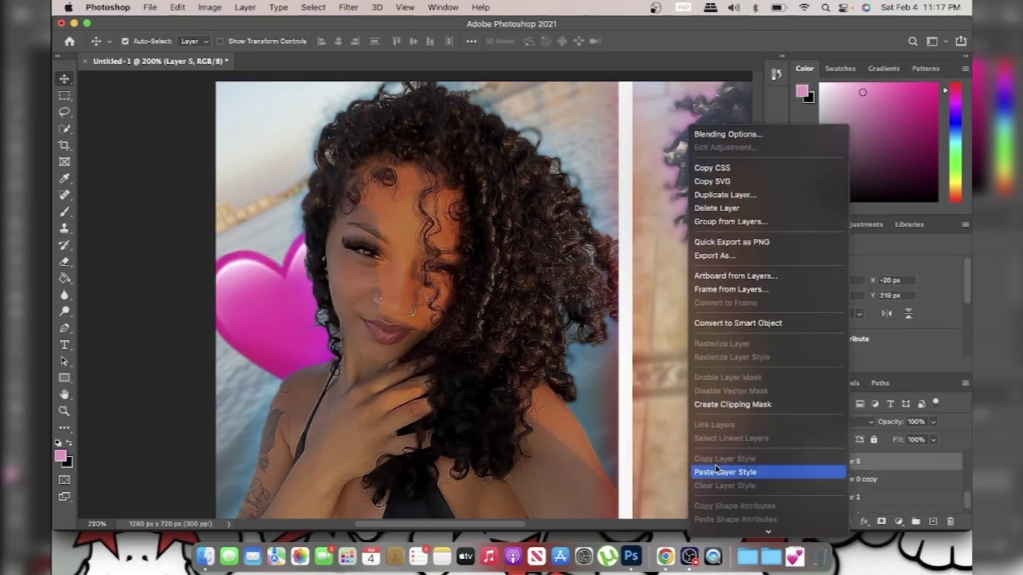
click(723, 472)
click(654, 323)
click(638, 277)
click(933, 270)
drag(680, 388, 693, 388)
click(895, 254)
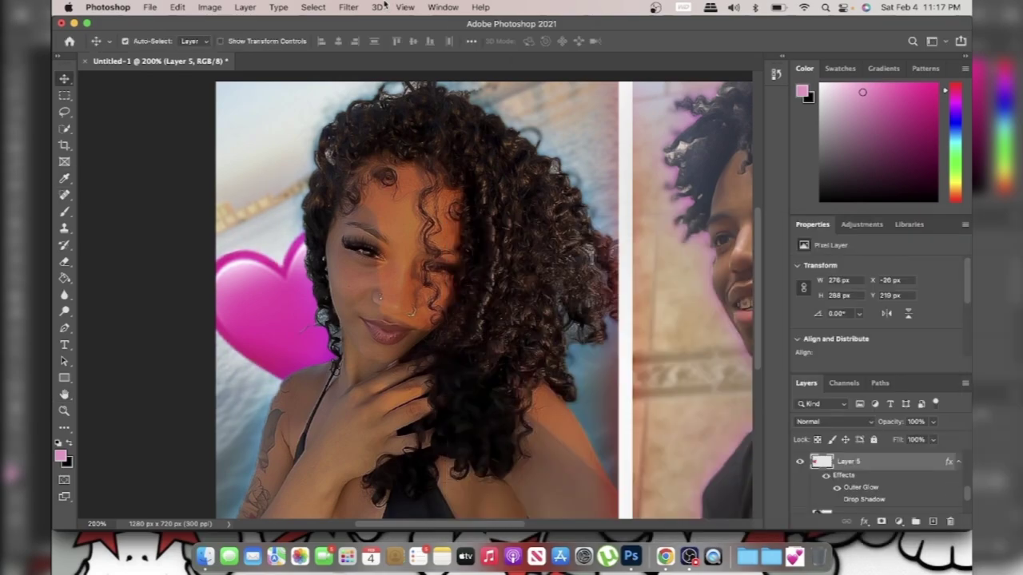
Step: Apply a Gaussian Blur with a radius of 1.2 pixels to the pink heart
click(349, 7)
mouse_move(372, 180)
click(563, 218)
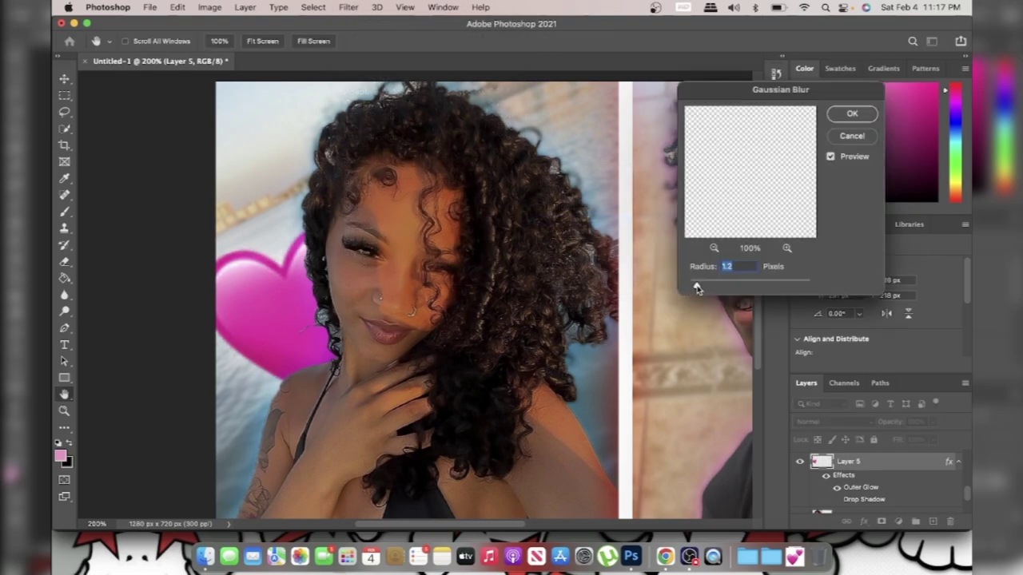
click(852, 114)
Step: Apply a Motion Blur to the pink heart with an angle of 0° and a distance of 17 pixels
click(349, 7)
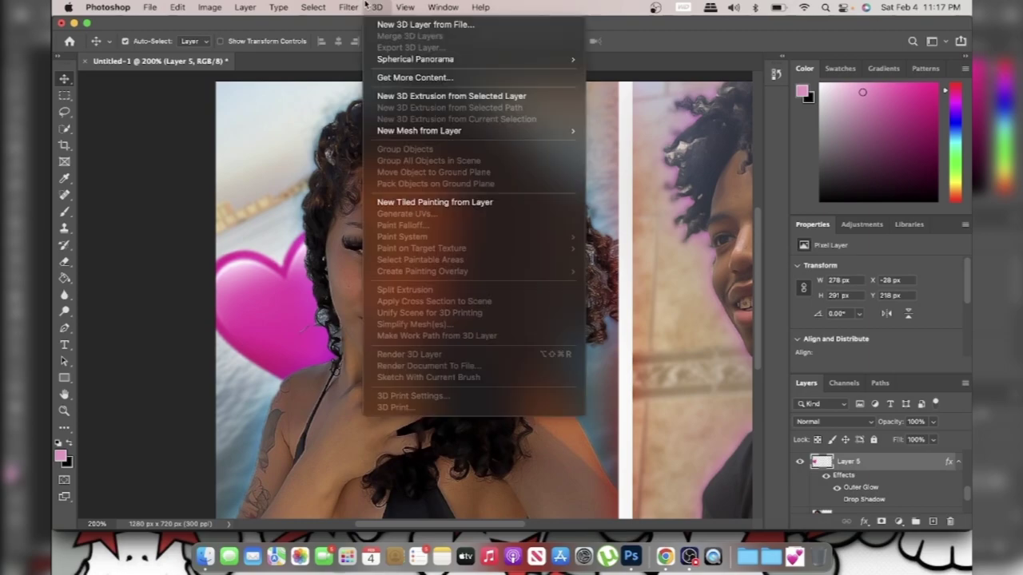
mouse_move(360, 172)
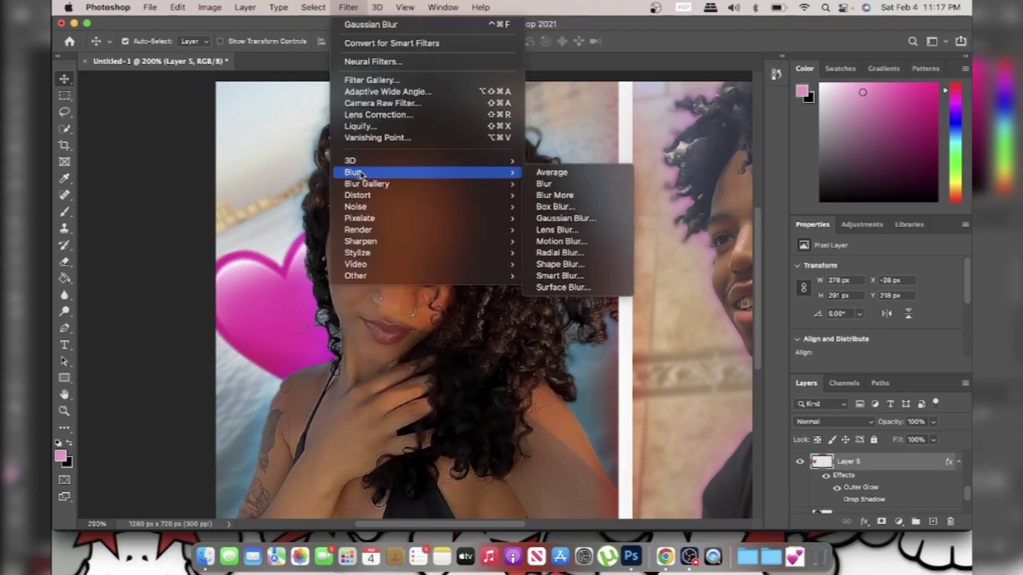
click(551, 245)
drag(594, 334, 599, 334)
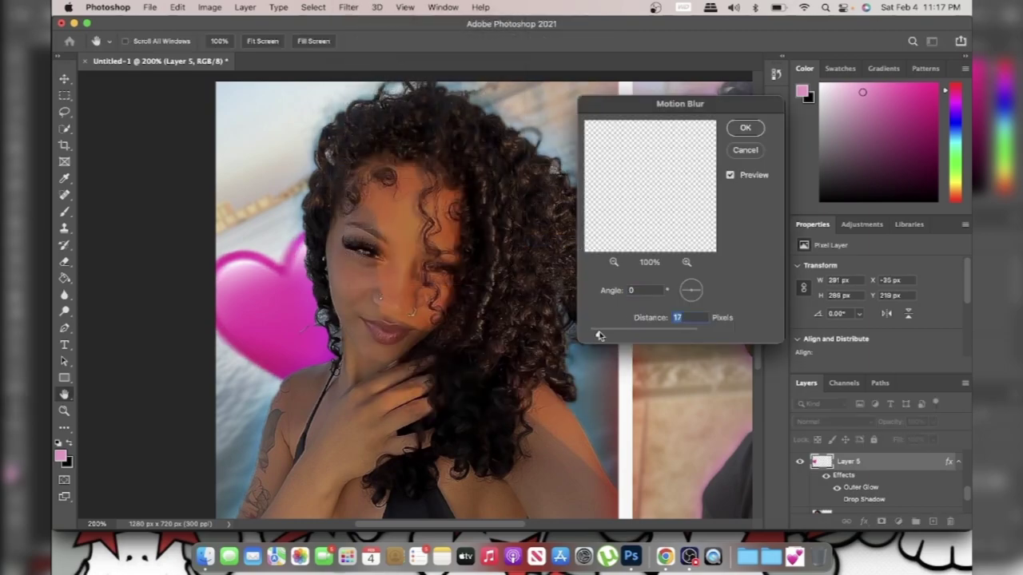
click(754, 128)
key(super+minus)
key(super+minus)
key(super+plus)
Step: Switch to Chrome, search for the "heart eyes" emoji and download the smiling-face-with-heart-eyes image
click(665, 556)
click(415, 89)
text(heart eyes)
key(Return)
scroll(317, 206, down, 1)
click(311, 225)
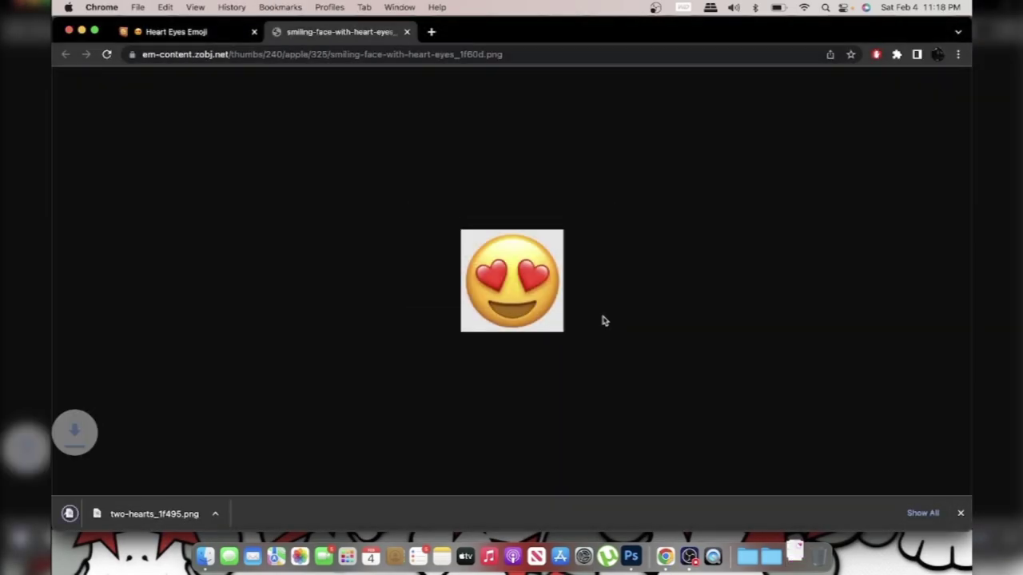
Step: Switch back to Photoshop, place the heart-eyes emoji image and move its layer above the woman's cutout
key(super+Tab)
drag(794, 557, 432, 320)
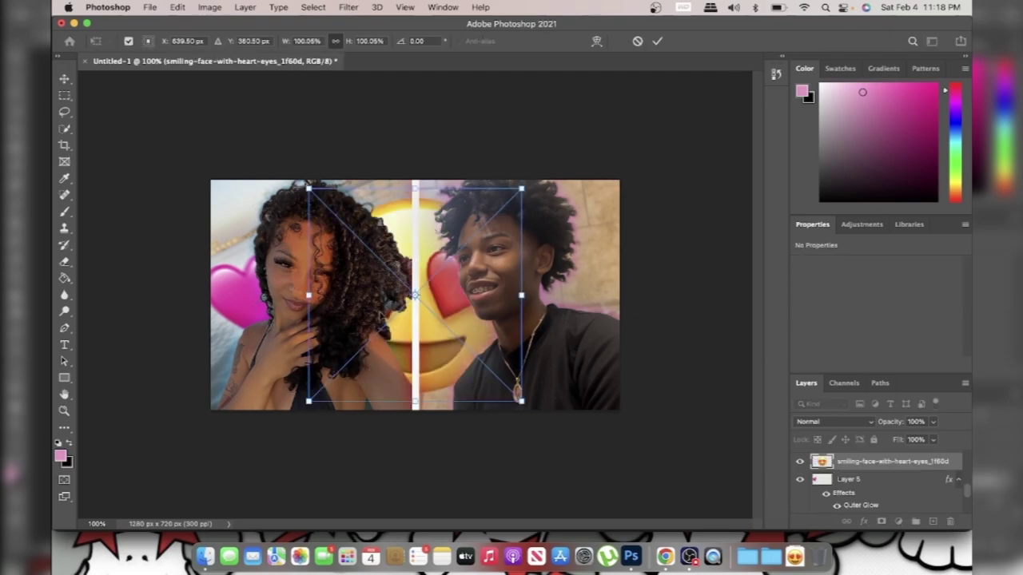
click(656, 42)
drag(860, 466, 842, 495)
Step: Scale the heart-eyes emoji to about 200 px, rotate it 18.23° and place it over the woman's lower shoulder beside the divider
key(super+t)
drag(308, 189, 418, 299)
drag(419, 300, 373, 351)
drag(401, 369, 358, 292)
drag(404, 263, 417, 279)
drag(360, 308, 361, 378)
key(Return)
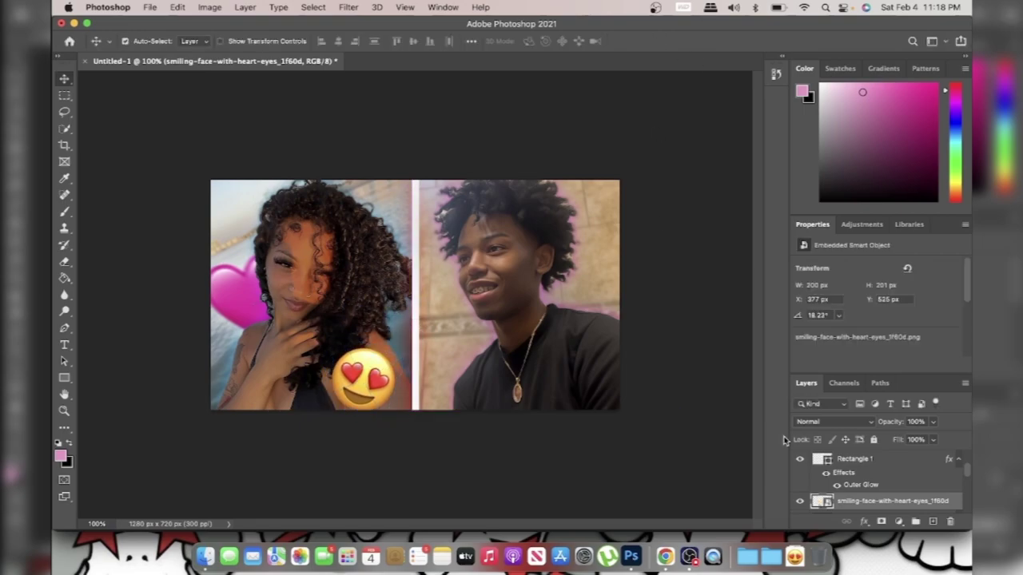
Step: Copy the pink heart's layer style and paste it onto the heart-eyes emoji
scroll(847, 499, down, 3)
click(861, 495)
right_click(860, 496)
click(894, 426)
scroll(878, 472, up, 2)
click(879, 458)
right_click(878, 459)
click(736, 491)
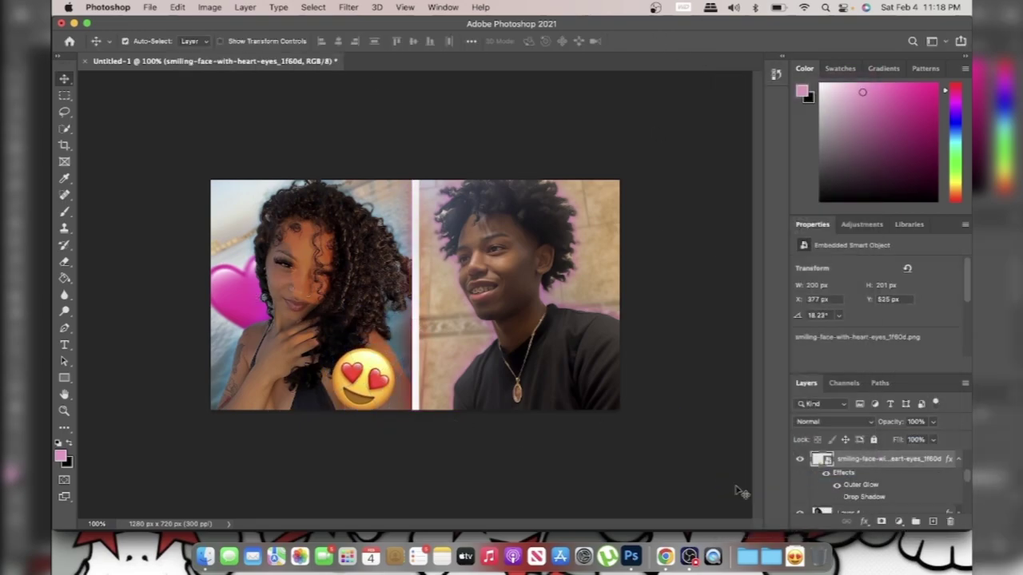
Step: Recolor the heart-eyes emoji's outer glow, reduce the glow size and change its blend mode
double_click(863, 487)
click(652, 319)
click(678, 262)
key(Return)
drag(692, 386, 675, 373)
click(701, 275)
click(712, 287)
click(701, 274)
click(700, 264)
key(Return)
Step: Apply a Gaussian Blur to the heart-eyes emoji
click(348, 8)
mouse_move(416, 171)
click(549, 217)
key(Escape)
Step: Apply a short Motion Blur to the heart-eyes emoji and move it down so the canvas's bottom edge crops it
click(348, 7)
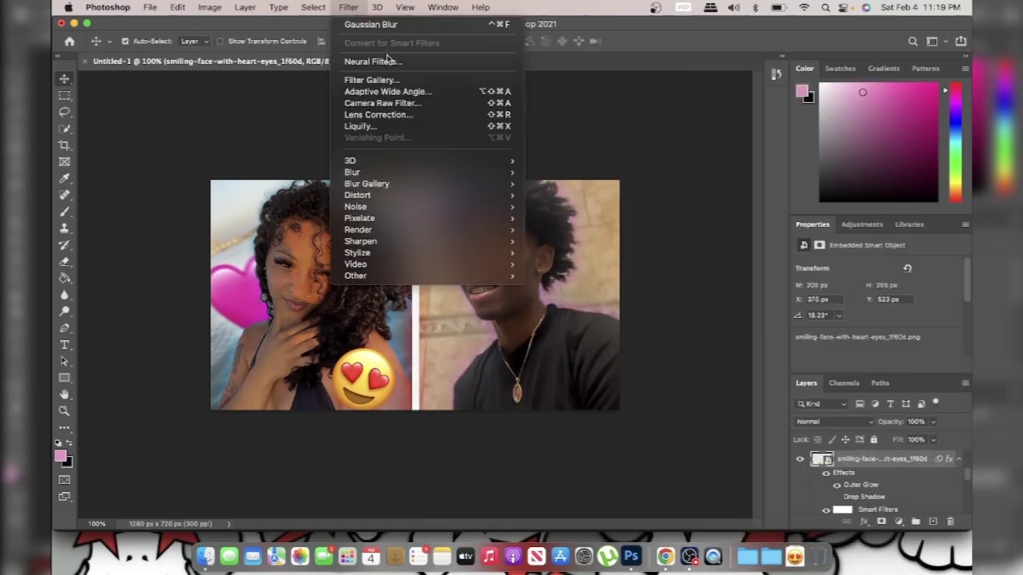
mouse_move(354, 169)
click(560, 236)
drag(601, 332, 593, 338)
key(Return)
drag(377, 366, 367, 389)
click(663, 463)
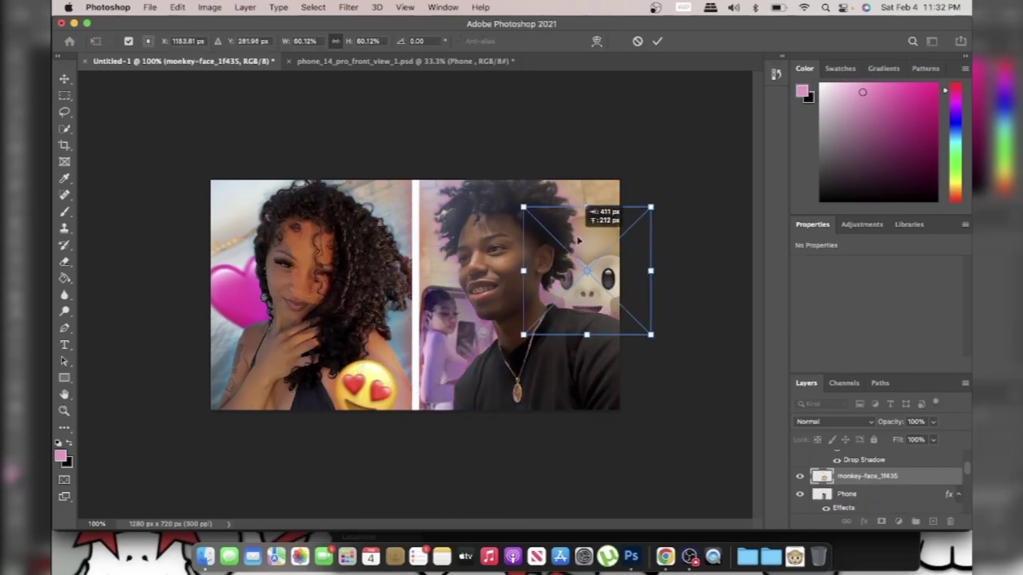
Step: Commit the placed monkey-face emoji, scale it down, rotate it about 21° and position it behind the man's shoulder
key(Return)
drag(854, 501, 857, 486)
key(super+t)
drag(524, 208, 556, 241)
drag(604, 289, 570, 297)
drag(625, 240, 645, 269)
key(Return)
Step: Nudge the monkey-face emoji beside the man's neck and arrange its layer directly above the Phone layer
drag(579, 278, 586, 280)
drag(846, 501, 838, 478)
drag(588, 284, 589, 280)
Step: Paste the copied layer style onto the monkey-face emoji
right_click(854, 471)
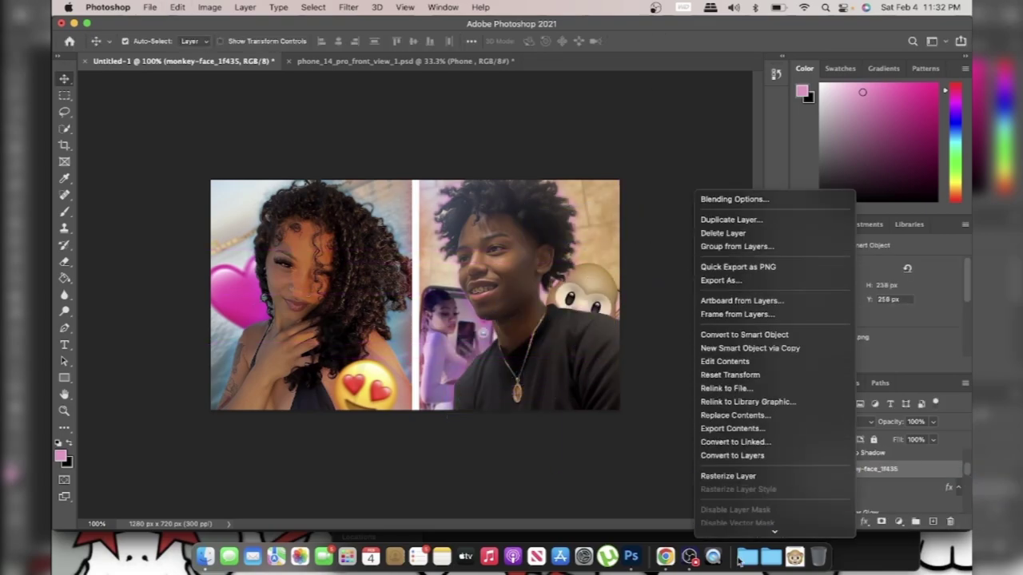
click(733, 239)
click(922, 221)
Step: Apply a blur filter to the monkey-face emoji and slightly adjust its transform behind the man's shoulder
click(348, 7)
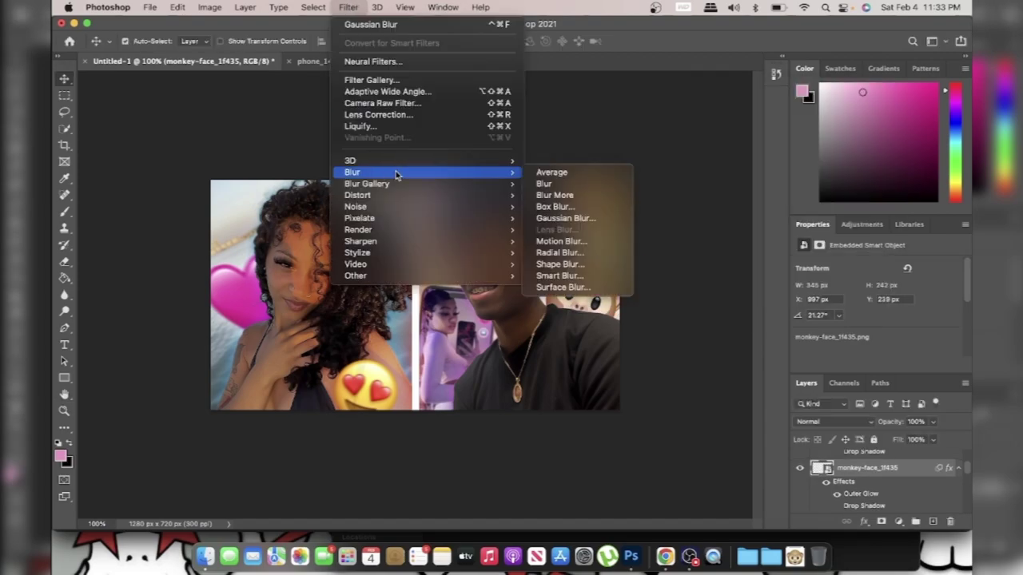
click(559, 218)
click(758, 126)
key(super+t)
drag(648, 254, 643, 243)
key(Return)
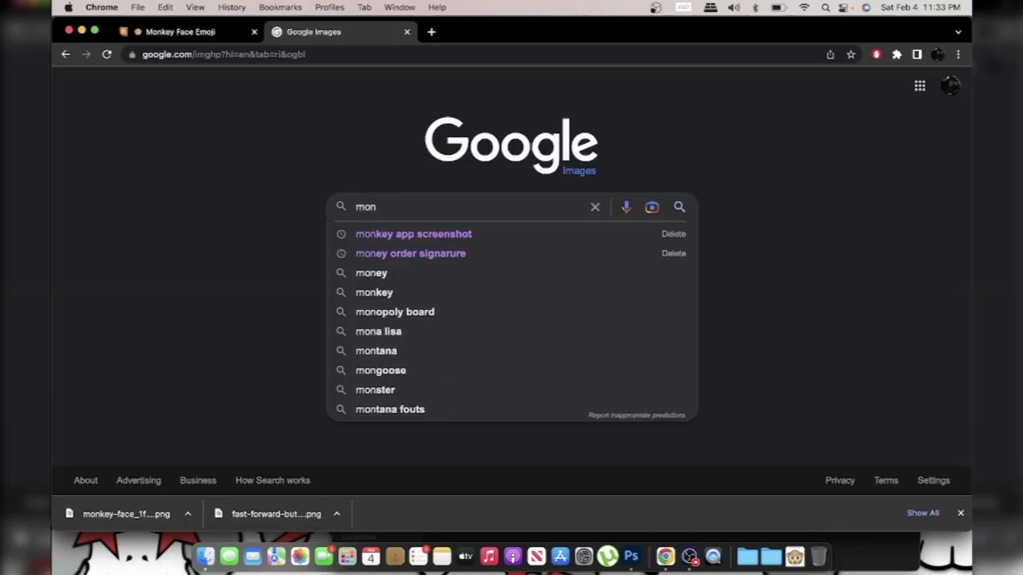
Step: Search Google Images in Chrome for "monkey app logo"
text(key app logo)
key(Return)
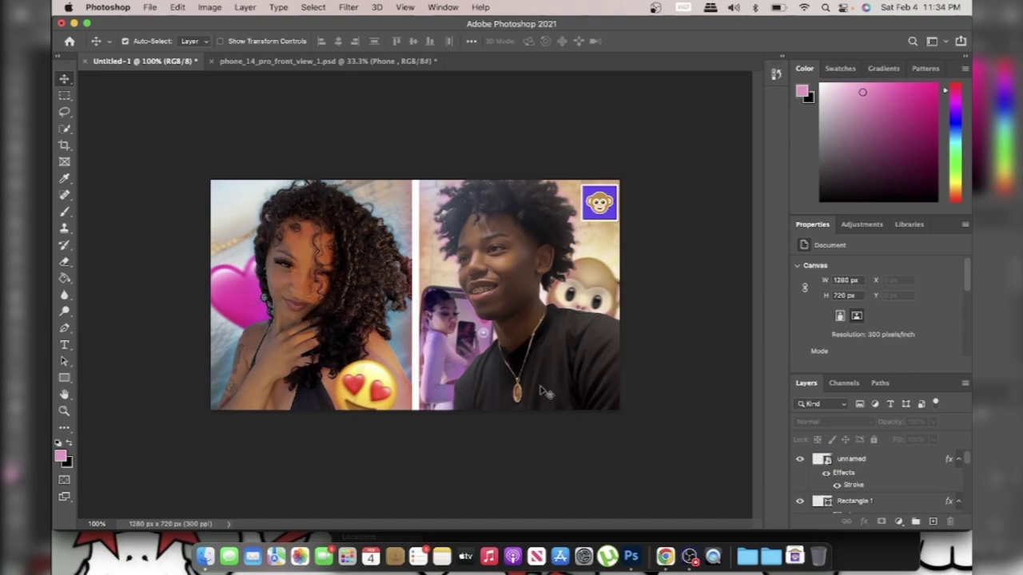
Step: In Photoshop, set the Type tool's font to Burbank Big Condensed Bold
key(t)
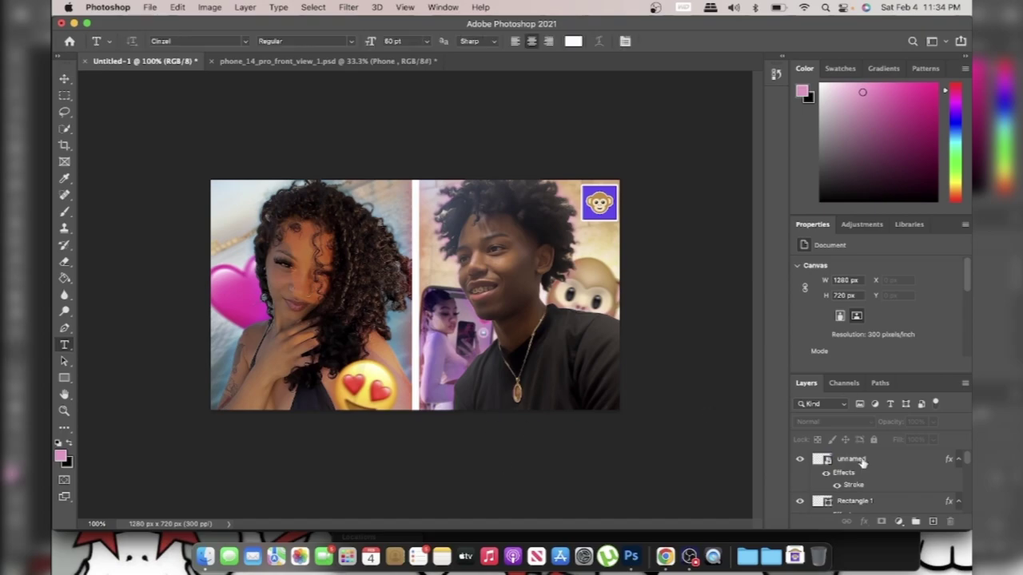
click(224, 41)
text(burbank)
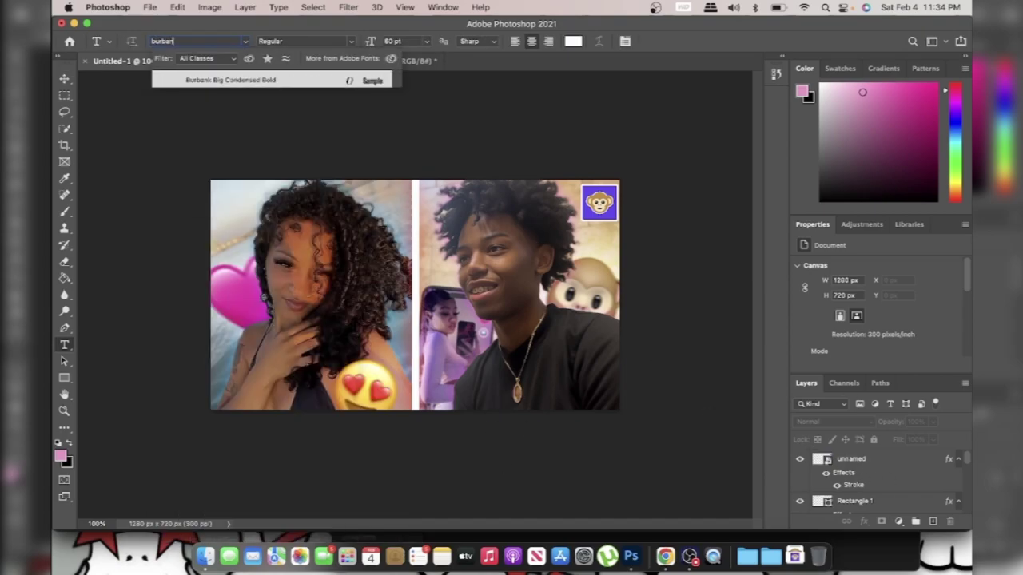
click(220, 80)
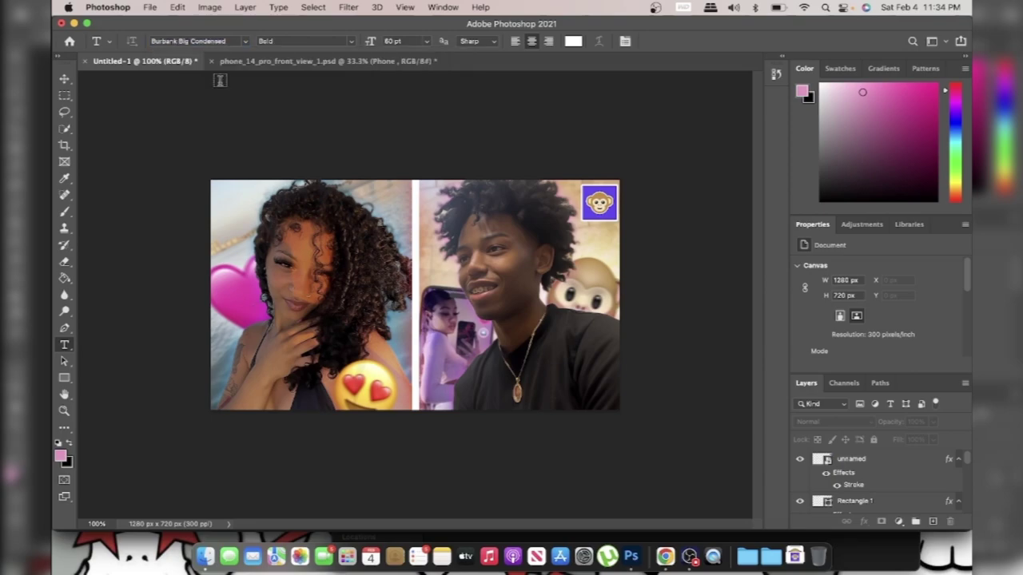
Step: Add white "10/10" text across the middle of the graphic
click(363, 278)
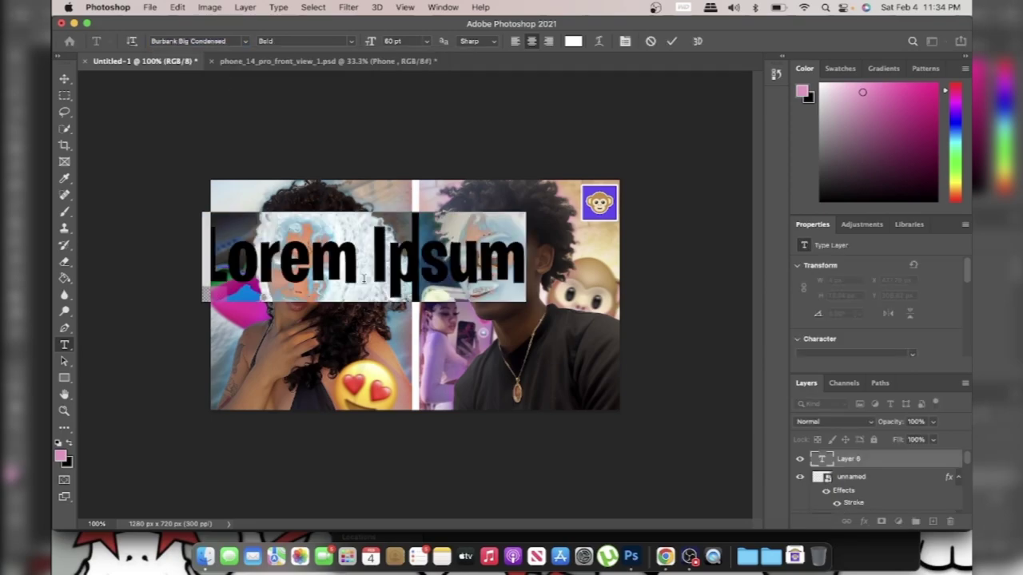
text(10/10)
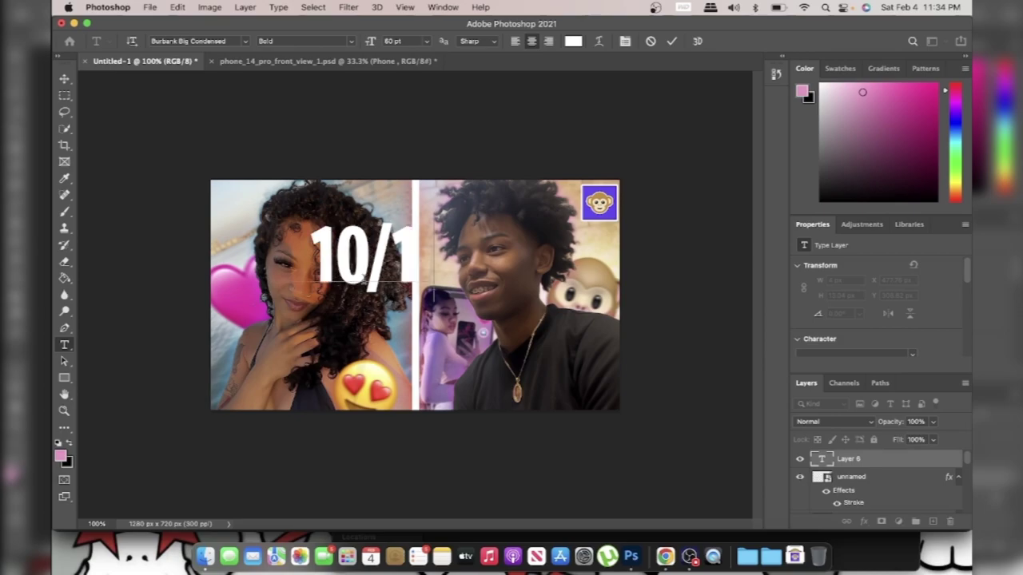
click(672, 42)
key(v)
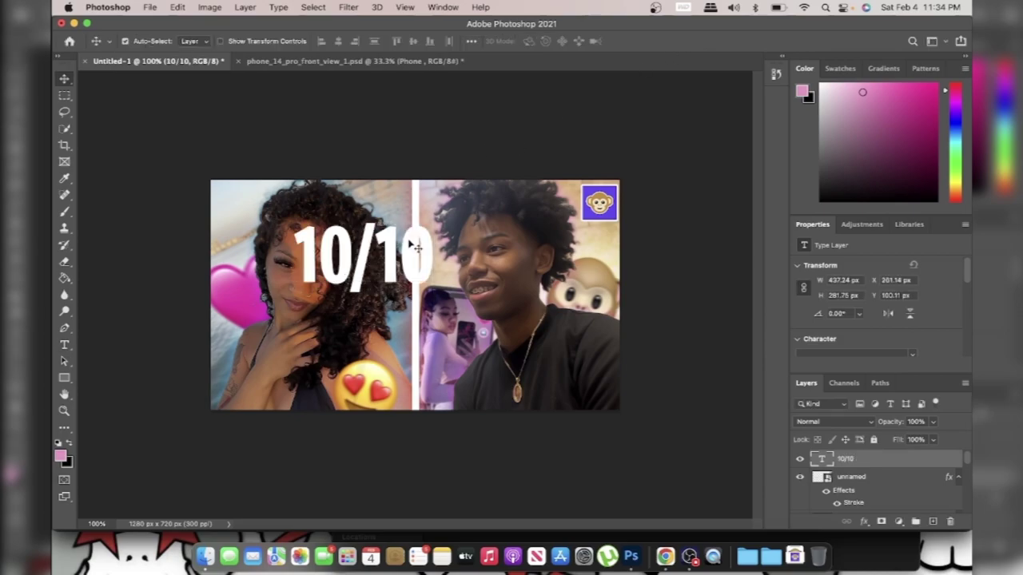
Step: Move the 10/10 text onto the woman's portrait and scale it down to about 280 × 180 px
drag(413, 258, 372, 317)
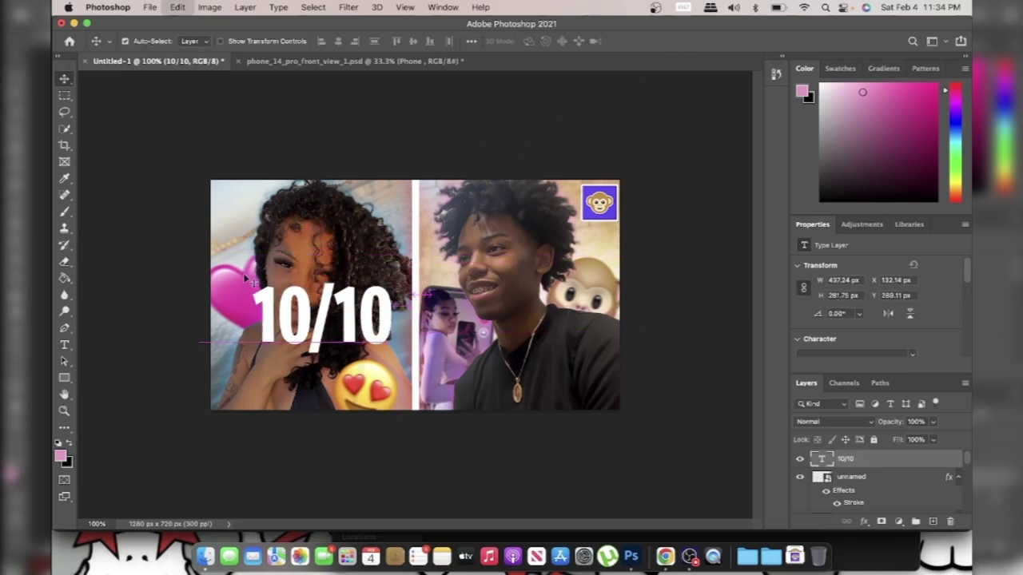
key(cmd+t)
drag(252, 272, 304, 305)
click(700, 40)
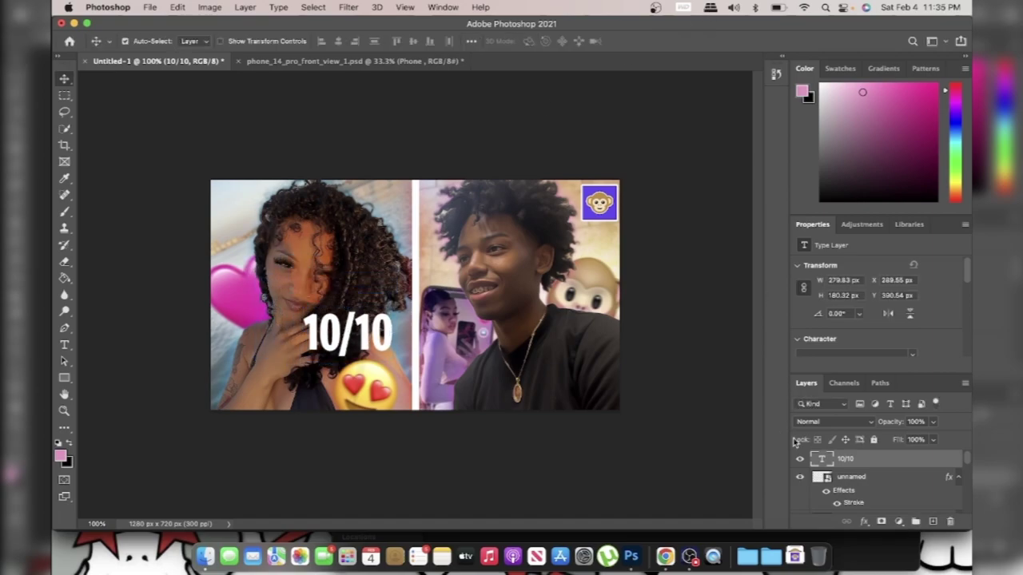
Step: Apply a Color Overlay to the 10/10 text using pink sampled from the heart emoji
right_click(841, 463)
click(841, 465)
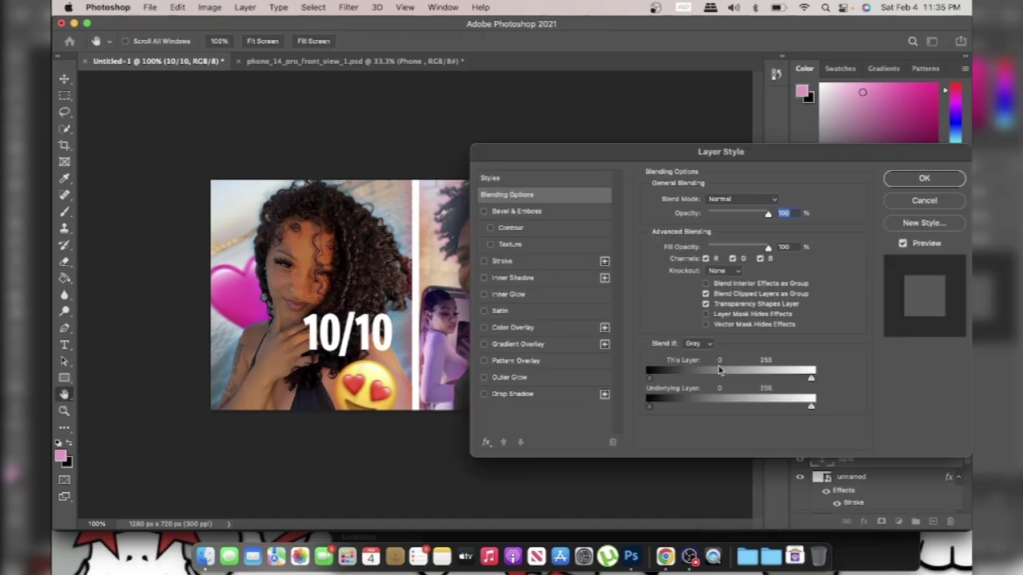
click(484, 327)
click(513, 328)
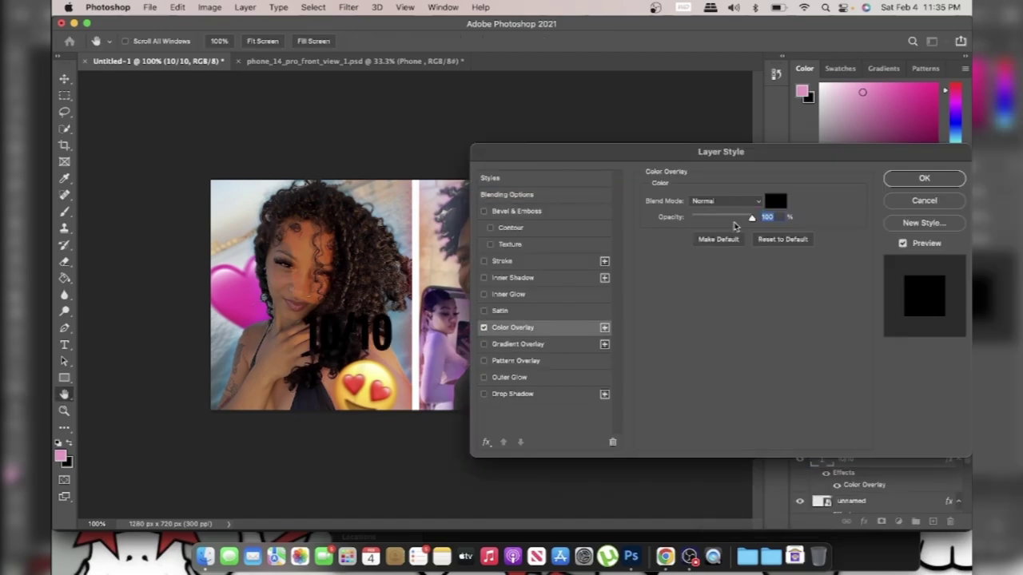
click(775, 201)
click(240, 296)
key(Return)
Step: Try a Satin effect on the 10/10 text with adjusted sliders and colour
click(501, 311)
drag(746, 256, 704, 271)
click(711, 256)
drag(721, 217, 697, 218)
click(775, 200)
click(638, 275)
click(923, 269)
click(718, 270)
click(483, 311)
Step: Add an Inner Shadow to the 10/10 text, picking its colour and adjusting its opacity
click(485, 278)
click(513, 277)
click(775, 201)
drag(649, 281, 786, 290)
click(923, 270)
drag(712, 217, 724, 218)
Step: Give the 10/10 text an outside Stroke in a muted dark pink
click(502, 260)
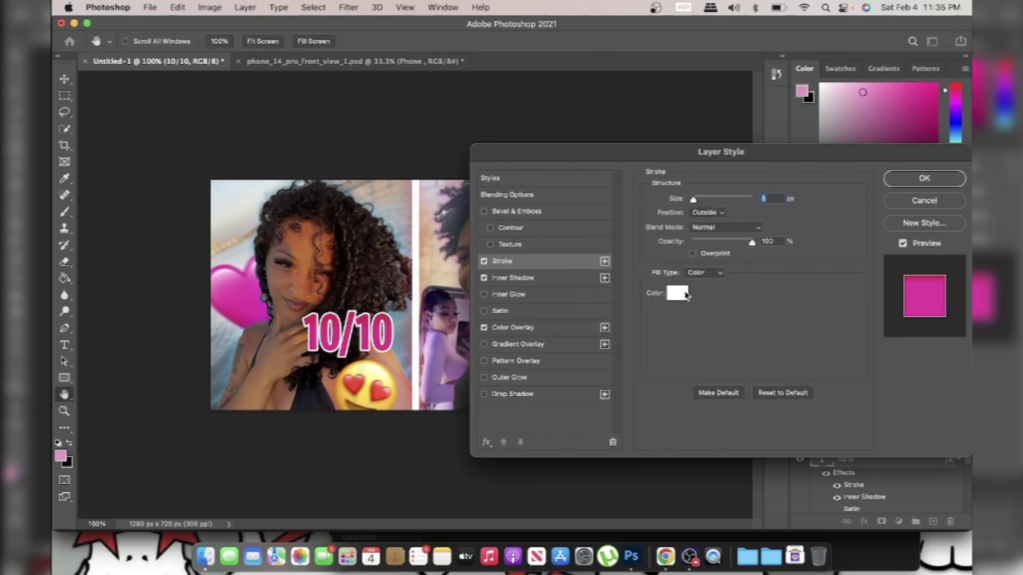
click(677, 293)
click(719, 337)
click(929, 267)
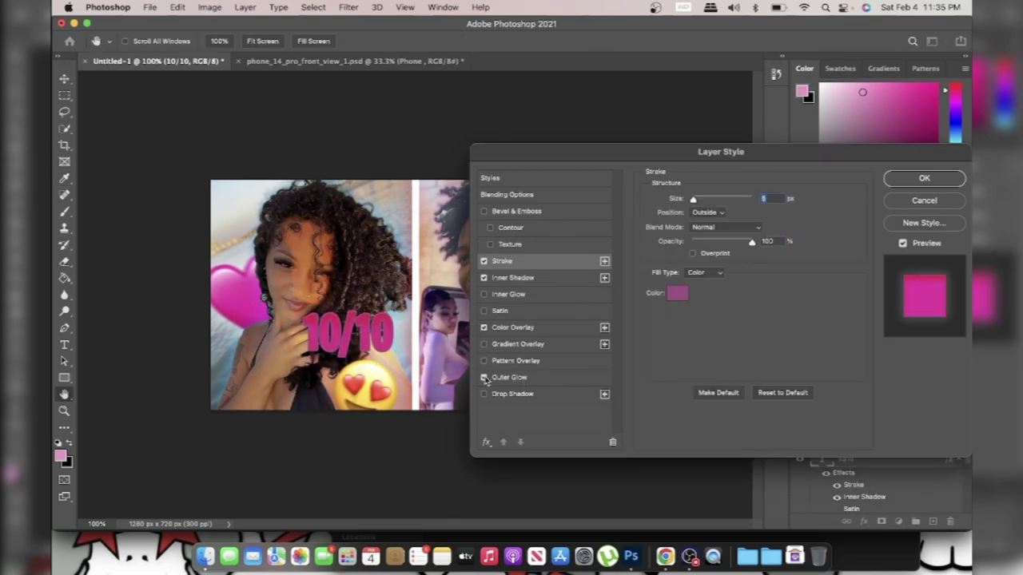
Step: Add Bevel & Emboss to the 10/10 text with the Stroke Emboss style and accept the layer style
click(516, 211)
click(718, 199)
click(728, 211)
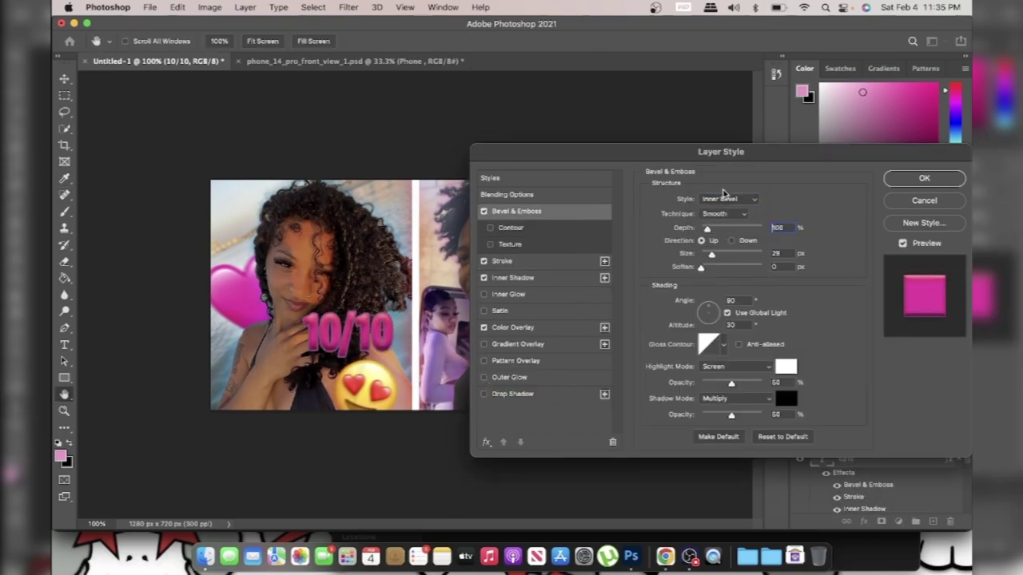
click(723, 199)
click(724, 211)
click(724, 201)
click(725, 211)
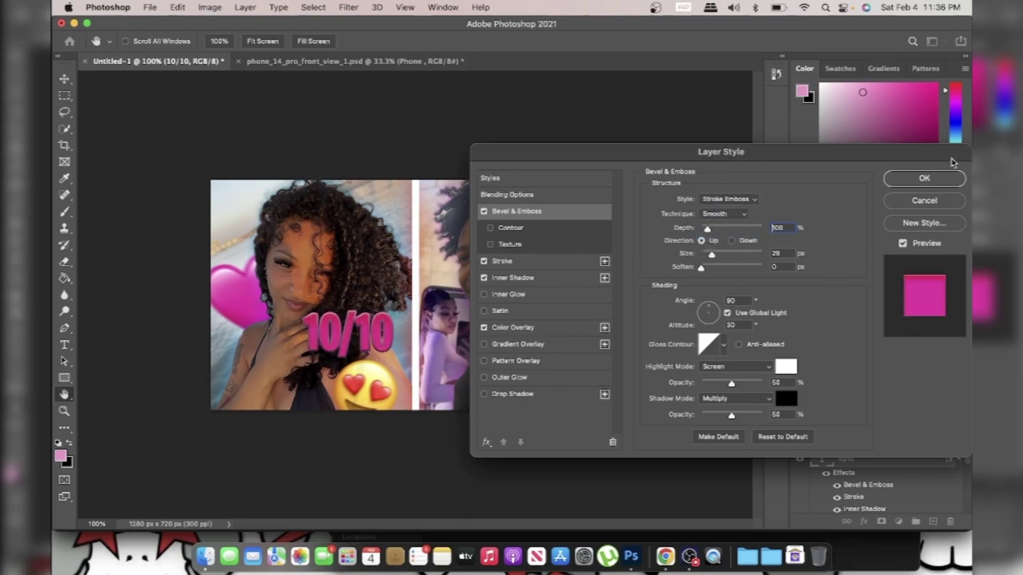
click(932, 178)
Step: Rasterize the 10/10 text layer and its layer style
right_click(882, 472)
click(912, 460)
right_click(887, 462)
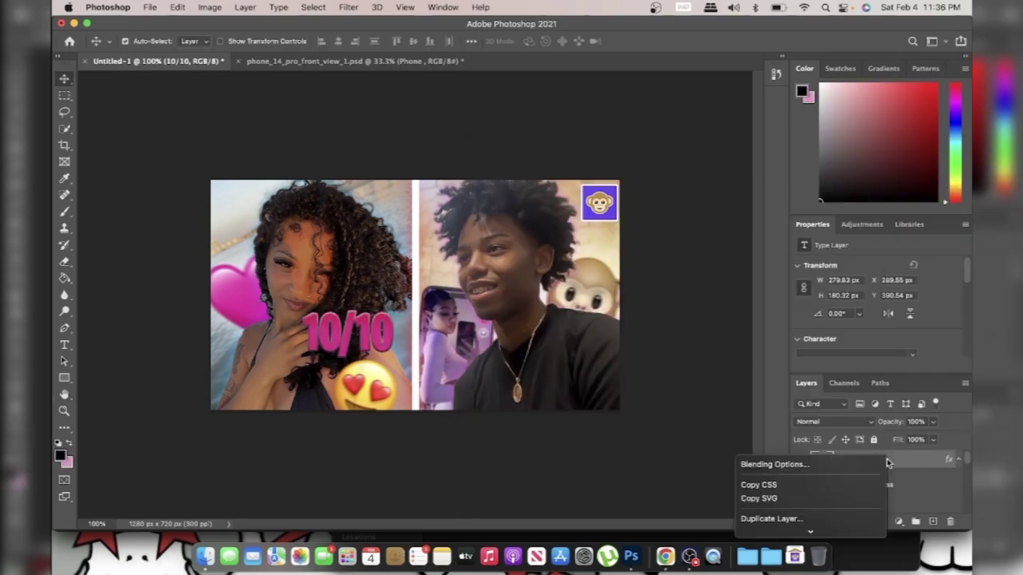
scroll(767, 480, down, 5)
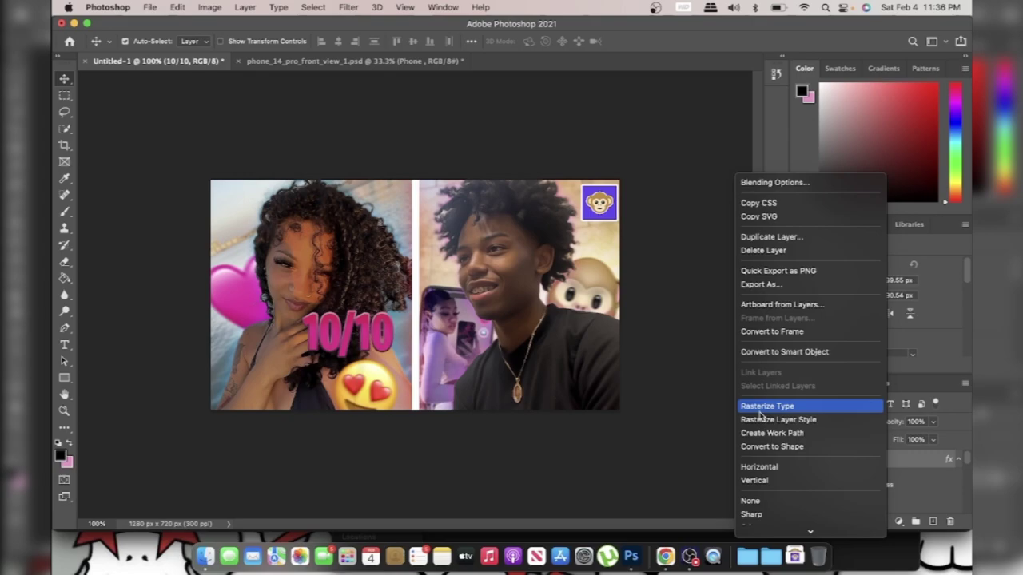
click(765, 406)
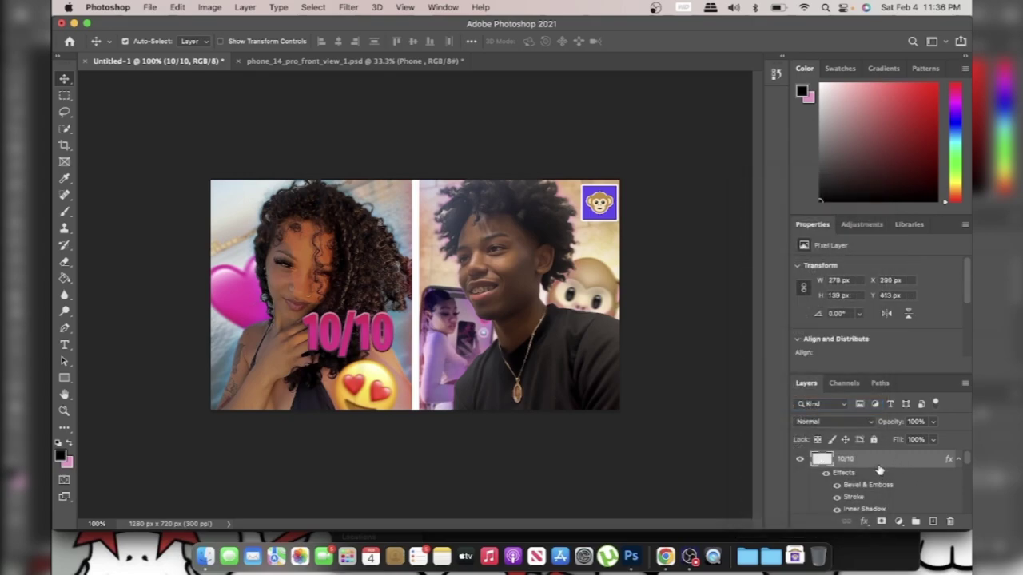
right_click(879, 470)
scroll(774, 447, down, 5)
click(769, 400)
Step: Duplicate the 10/10 layer, nudge the copy upward and merge both layers into one
key(super+j)
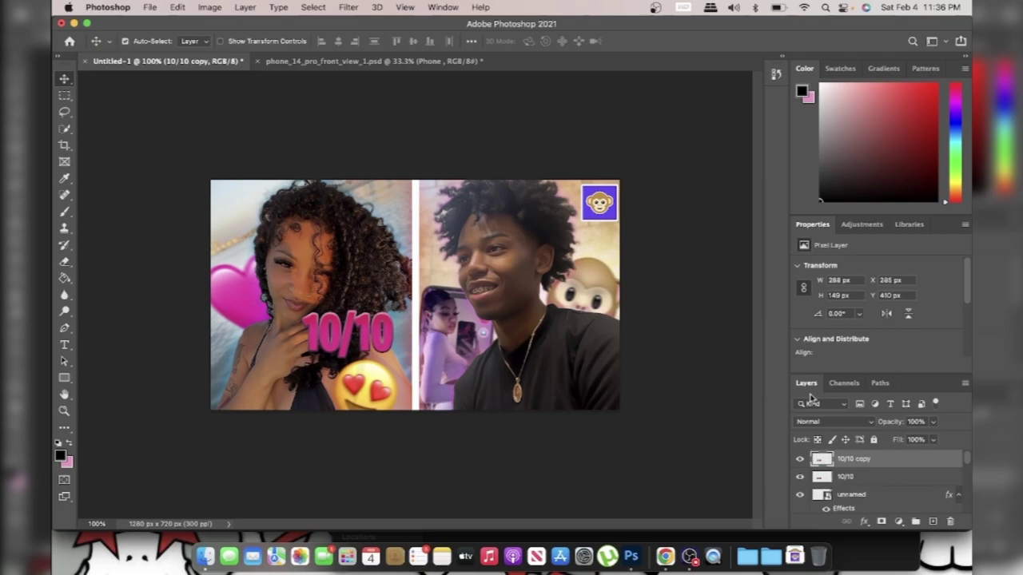
key(shift+Up)
key(shift+Up)
shift+click(879, 476)
key(super+e)
Step: Scale the merged 10/10 text to about 192 × 105 px and place it over the woman's hair beside the divider
key(super+t)
drag(302, 308, 246, 219)
click(699, 41)
key(super+plus)
scroll(557, 206, left, 3)
drag(334, 141, 592, 366)
key(super+t)
key(super+minus)
key(Return)
drag(391, 324, 394, 234)
Step: Paste the glow layer style onto the 10/10 text and adjust its Outer Glow
right_click(853, 458)
click(737, 456)
key(super+z)
double_click(855, 485)
click(720, 214)
key(Return)
drag(385, 313, 384, 320)
key(super+z)
click(479, 447)
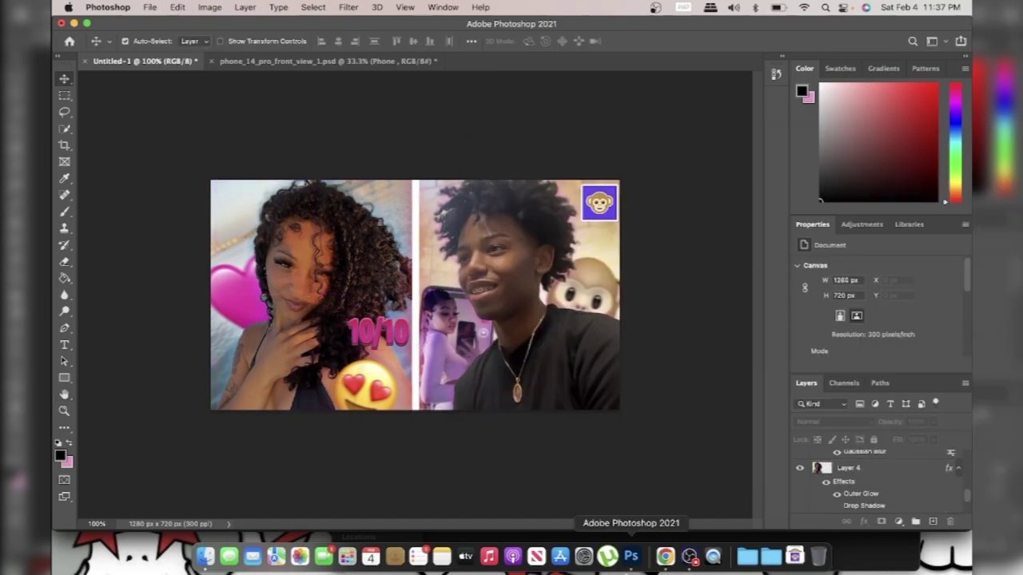
click(388, 329)
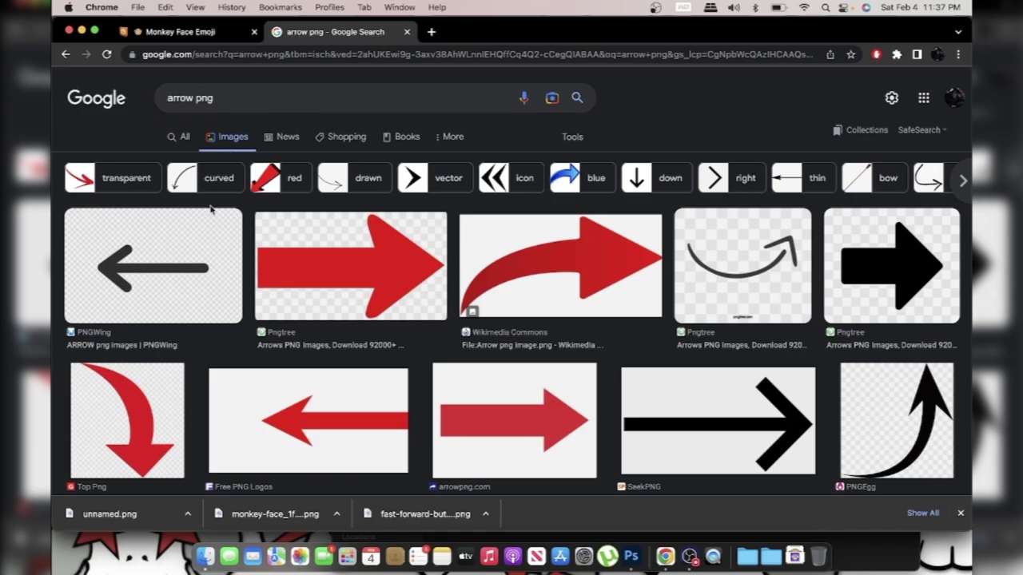
Step: In Chrome, filter the "arrow png" images to curved, pick the thick black curved arrow and place it in the Photoshop document
click(205, 177)
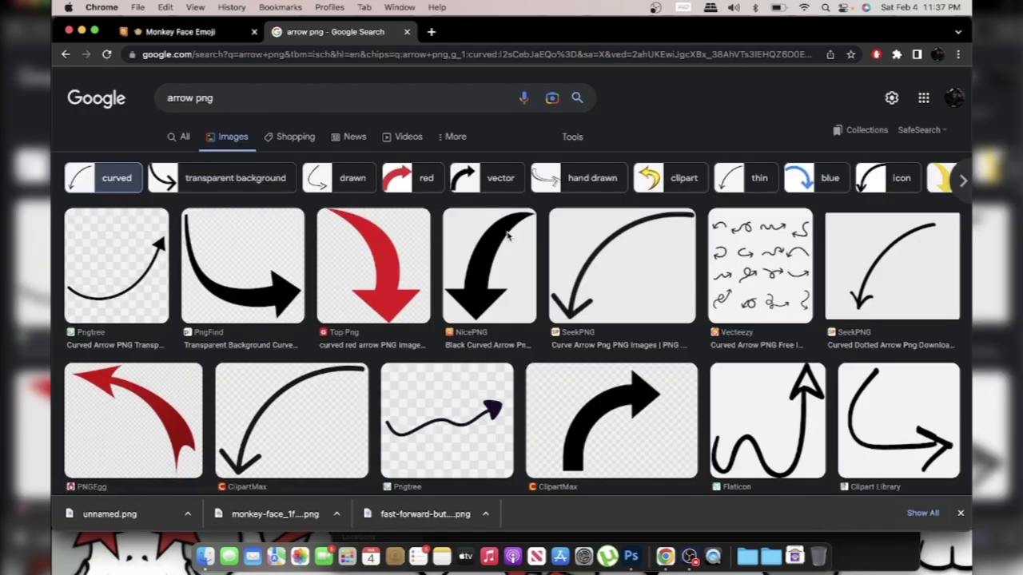
click(491, 263)
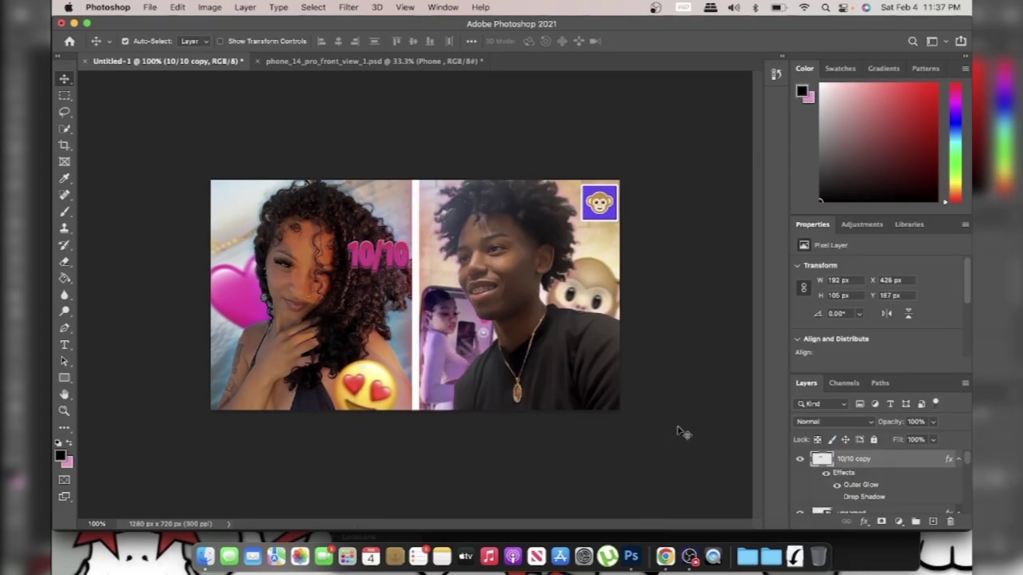
click(673, 451)
click(794, 556)
drag(410, 151, 402, 137)
key(Return)
Step: Rasterize the arrow layer and delete the background around the arrow using the Magic Wand
click(64, 129)
click(120, 153)
click(359, 217)
right_click(871, 459)
click(799, 400)
key(BackSpace)
key(super+d)
Step: Scale the arrow to about 33% and rotate it about 69° so it points toward the 10/10 text
key(super+t)
drag(325, 403, 432, 276)
drag(464, 156, 462, 171)
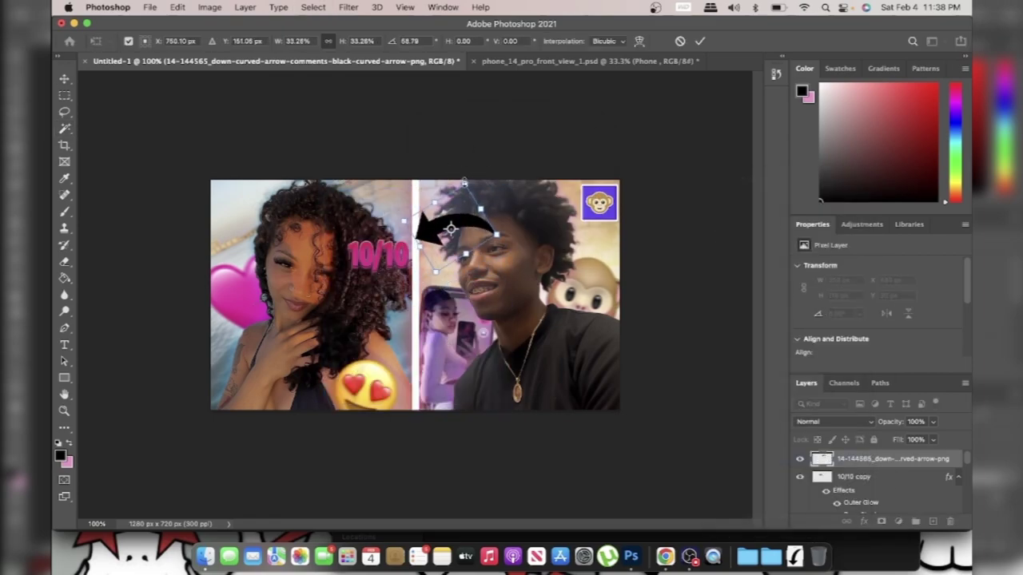
click(699, 41)
Step: Move the arrow layer behind the man's cutout and reposition the arrow above the 10/10 text
mouse_move(852, 458)
mouse_down()
mouse_move(847, 512)
mouse_move(830, 438)
mouse_move(836, 501)
mouse_move(853, 493)
mouse_move(868, 506)
mouse_move(867, 455)
mouse_up()
scroll(853, 471, up, 3)
key(super+t)
drag(447, 228, 402, 206)
key(Return)
key(super+t)
key(Return)
Step: Apply a pink Color Overlay to the arrow
double_click(825, 462)
click(511, 323)
click(786, 196)
click(762, 293)
click(919, 272)
Step: Try an Outer Glow with a new colour on the arrow
click(516, 372)
click(685, 238)
click(638, 276)
click(927, 269)
click(494, 372)
Step: Add a Stroke to the arrow, adjust its size and colour it with pink sampled from the 10/10 text
click(494, 256)
click(512, 257)
click(687, 289)
drag(701, 194, 711, 198)
click(638, 437)
click(928, 291)
click(496, 437)
click(508, 486)
click(687, 289)
click(369, 254)
click(927, 270)
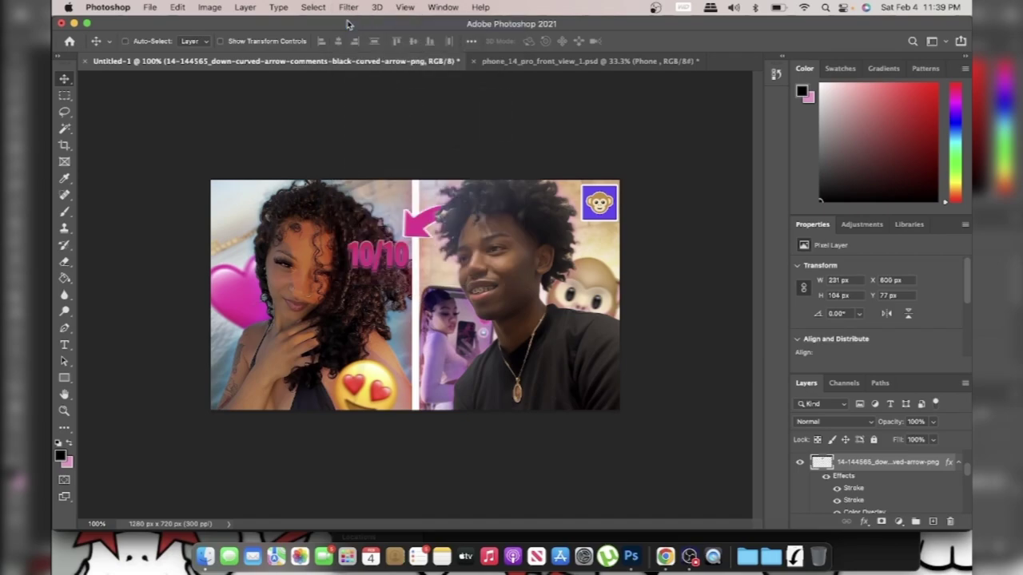
Step: Apply a filter to the arrow layer
click(348, 8)
click(374, 101)
click(865, 510)
Step: Try grouping the graphic's layers and applying a filter to the group
click(378, 257)
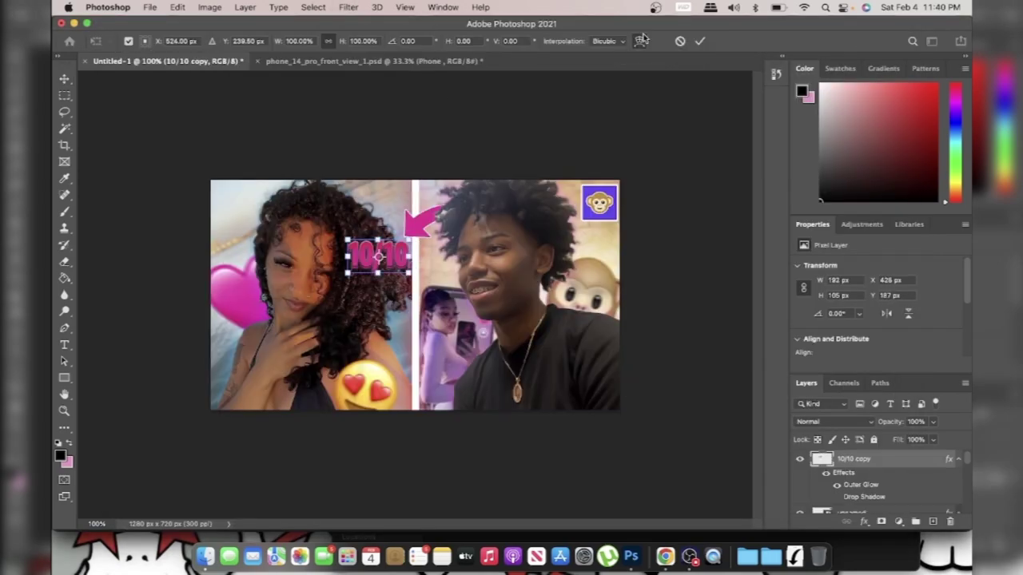
scroll(870, 487, down, 10)
shift+click(869, 501)
key(super+g)
click(348, 7)
click(374, 100)
click(519, 235)
click(818, 160)
click(865, 510)
Step: Undo the group filter and the layer grouping
key(super+z)
click(149, 7)
click(415, 123)
key(super+z)
key(super+z)
Step: Export the finished graphic as an image with Export As at 1x size
click(149, 7)
click(454, 149)
click(150, 7)
mouse_move(190, 177)
click(396, 192)
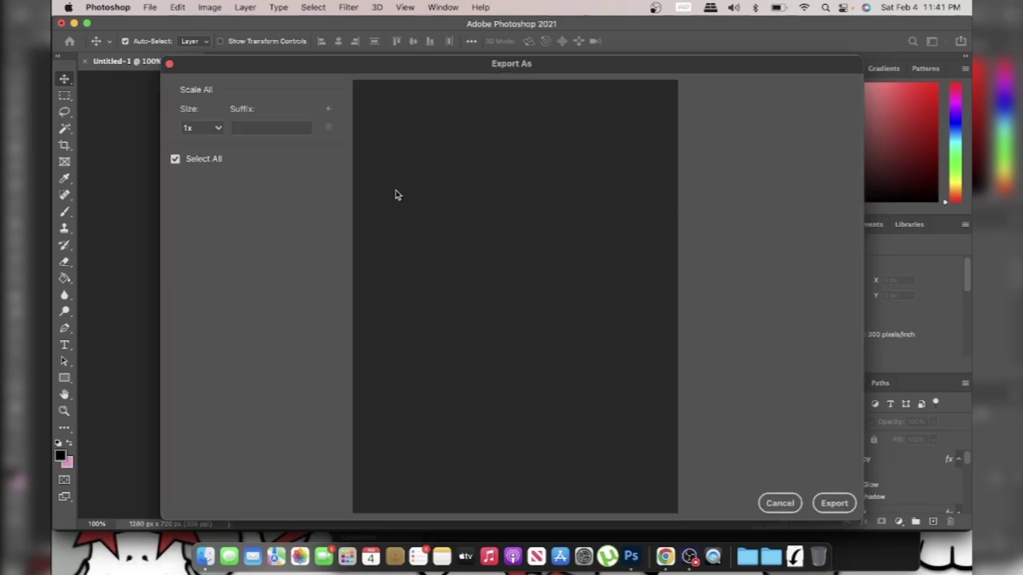
click(758, 144)
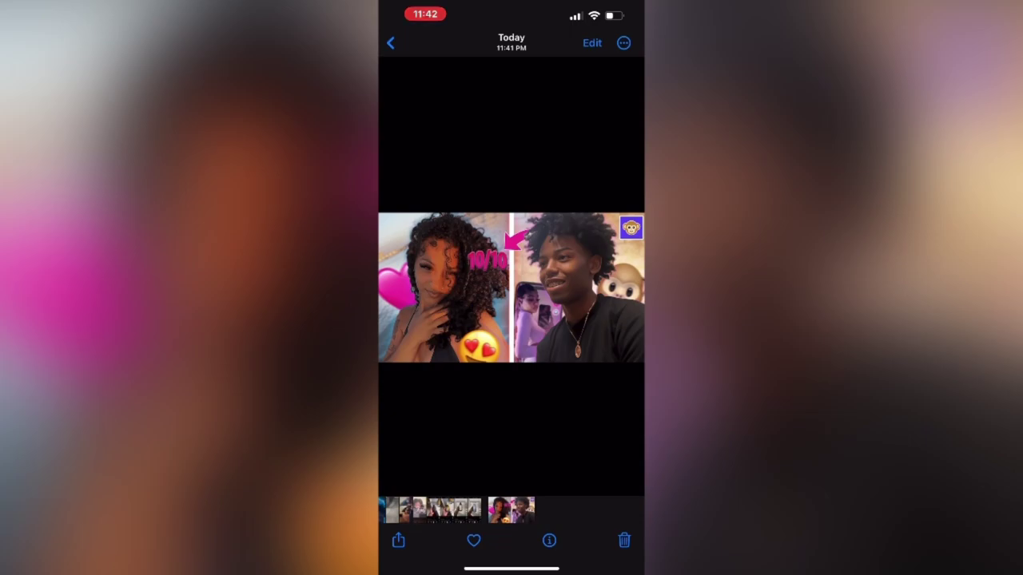
Step: On the phone, share the exported graphic from Photos to Lightroom and launch Lightroom
click(397, 540)
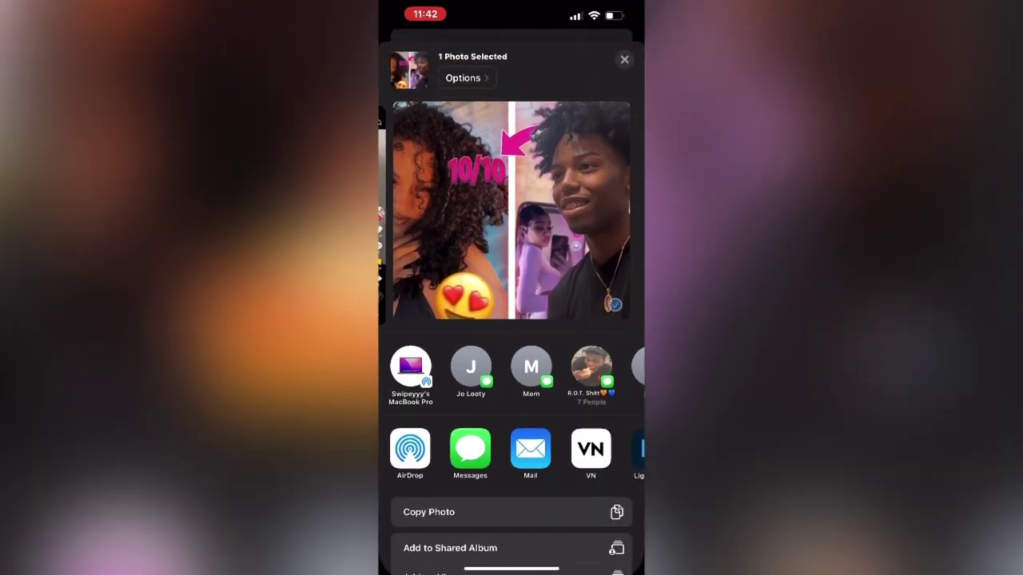
scroll(511, 443, right, 4)
scroll(512, 442, left, 2)
click(512, 442)
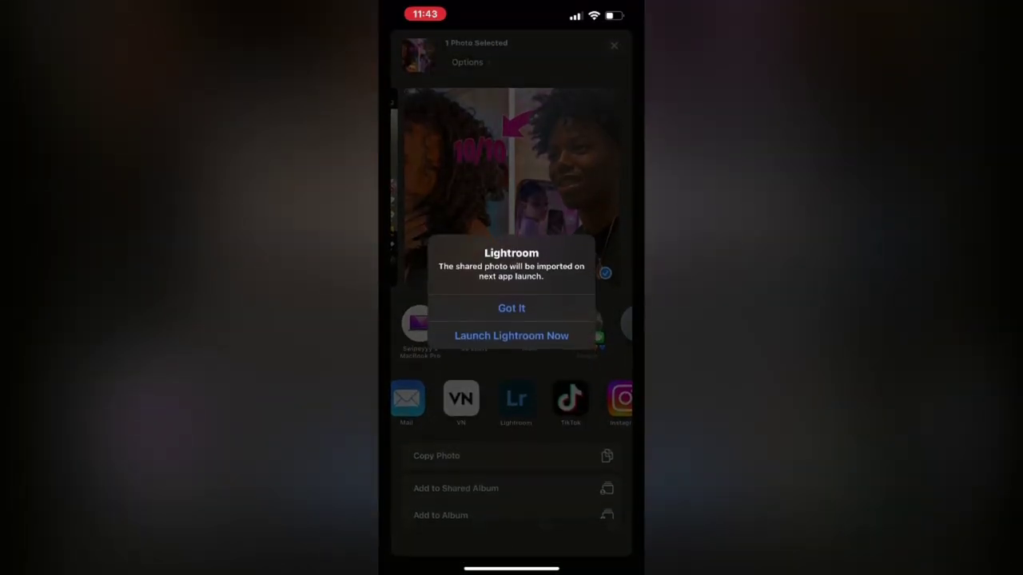
click(511, 336)
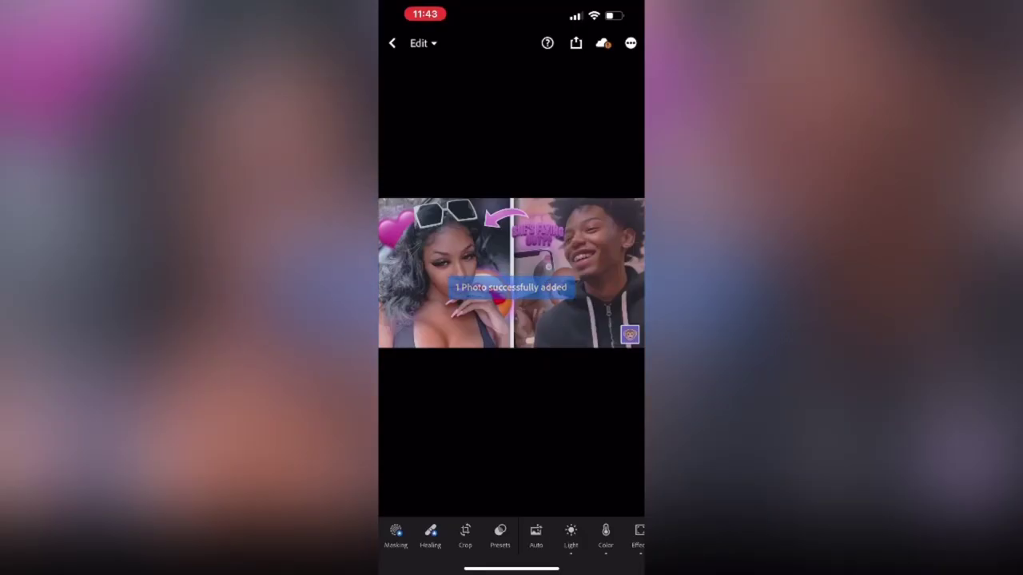
Step: Open the newly imported graphic in Lightroom and apply the Thumbnails user preset
click(392, 43)
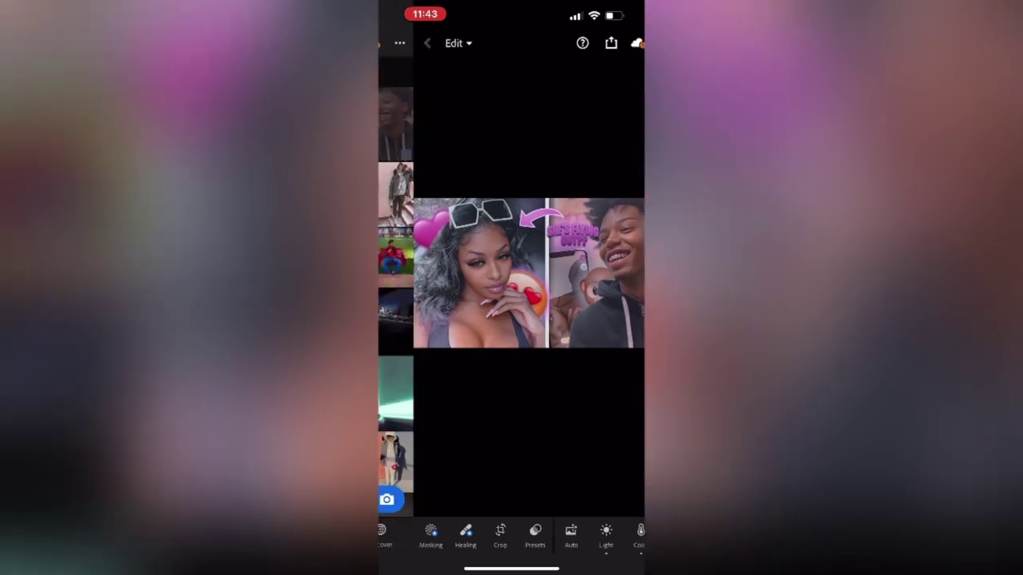
click(410, 124)
click(498, 532)
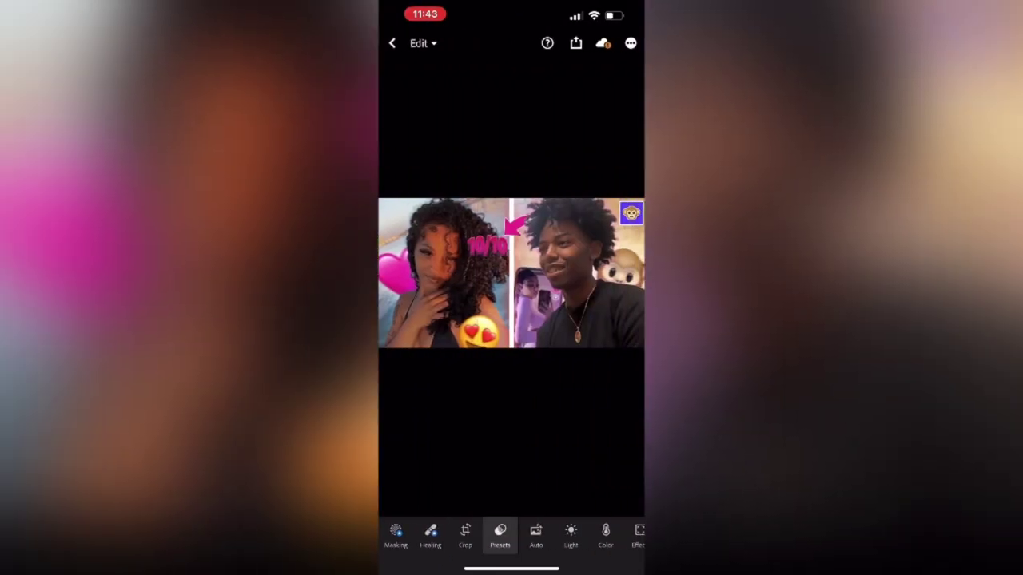
click(412, 405)
scroll(511, 455, down, 5)
click(456, 443)
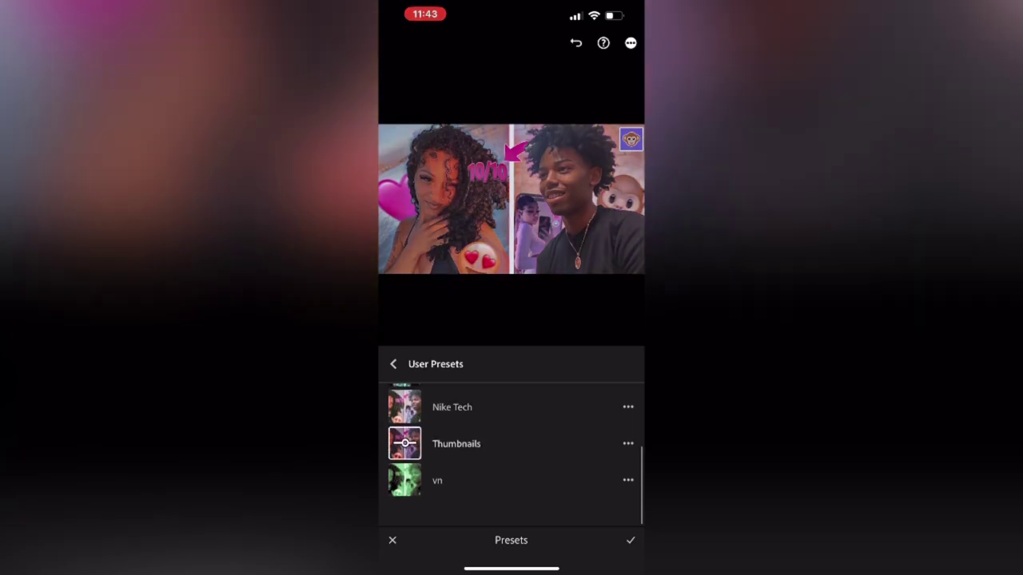
click(629, 541)
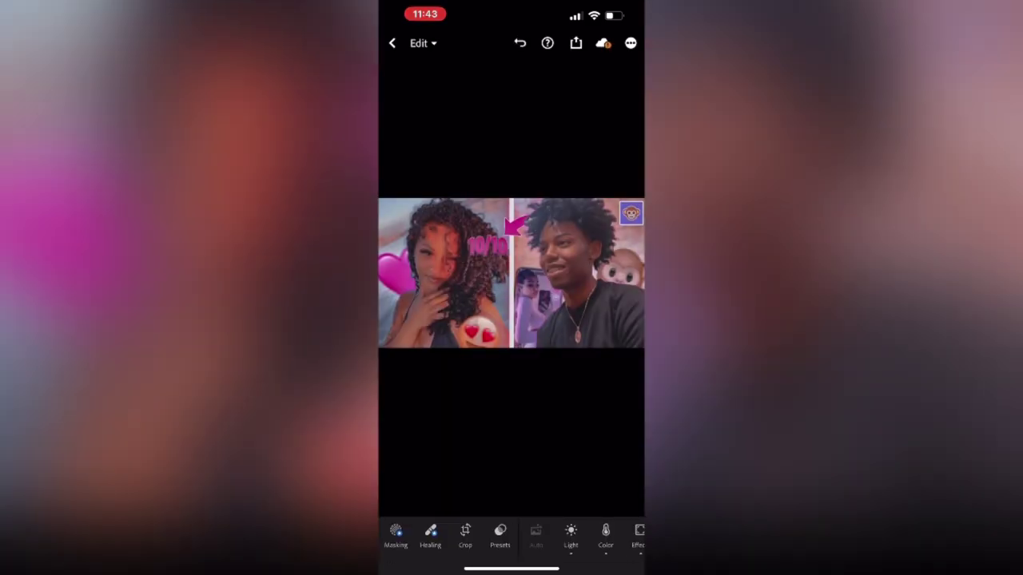
Step: Undo the Auto settings and lower the photo's Sharpening to its minimum
click(519, 43)
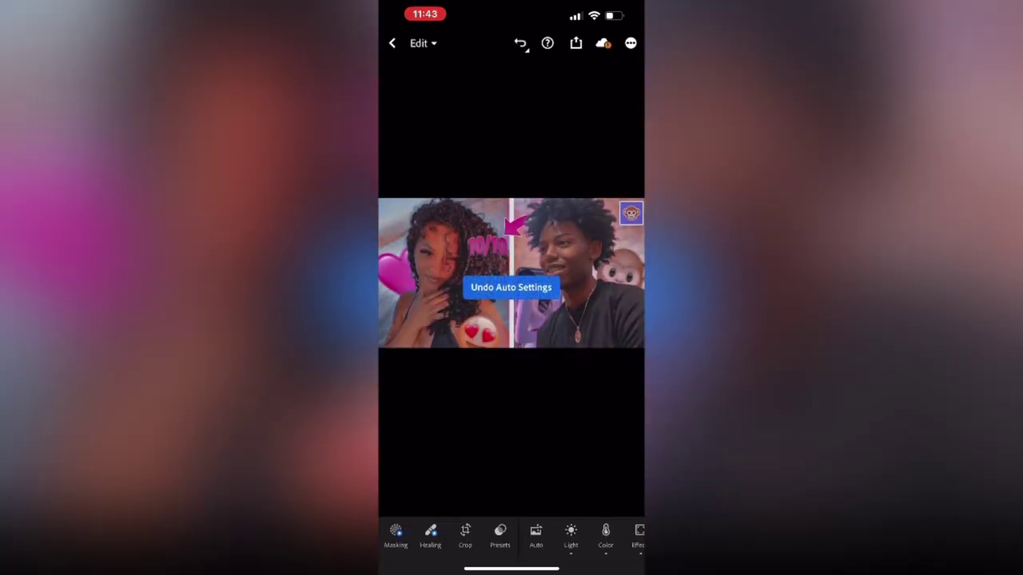
drag(570, 537, 482, 537)
click(586, 536)
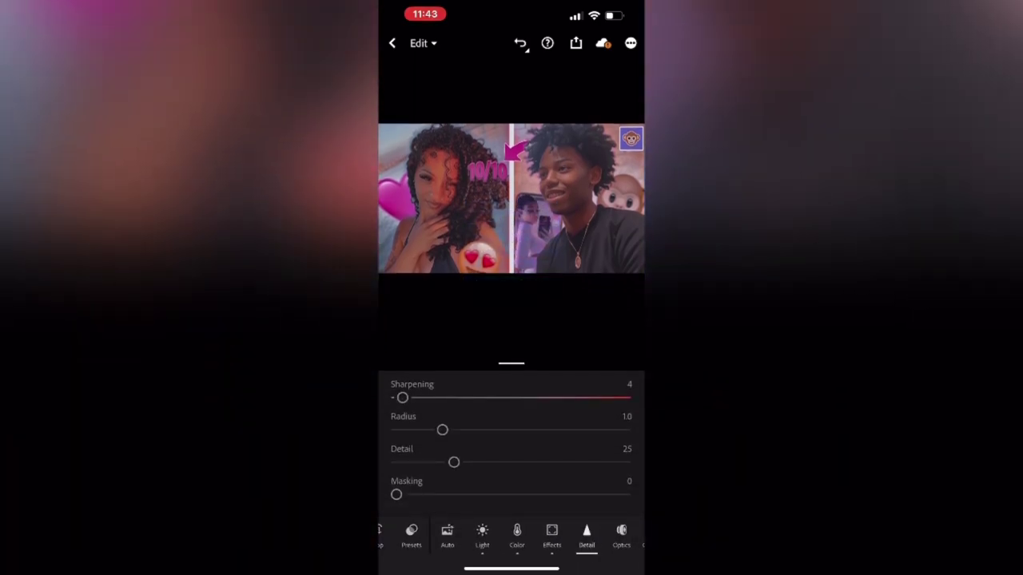
mouse_move(402, 397)
mouse_down()
mouse_move(411, 397)
mouse_move(396, 397)
mouse_up()
Step: Reduce the Noise Reduction to near its minimum and set its Detail to 54
scroll(511, 447, down, 3)
scroll(511, 447, up, 1)
drag(442, 389, 402, 386)
scroll(511, 447, down, 1)
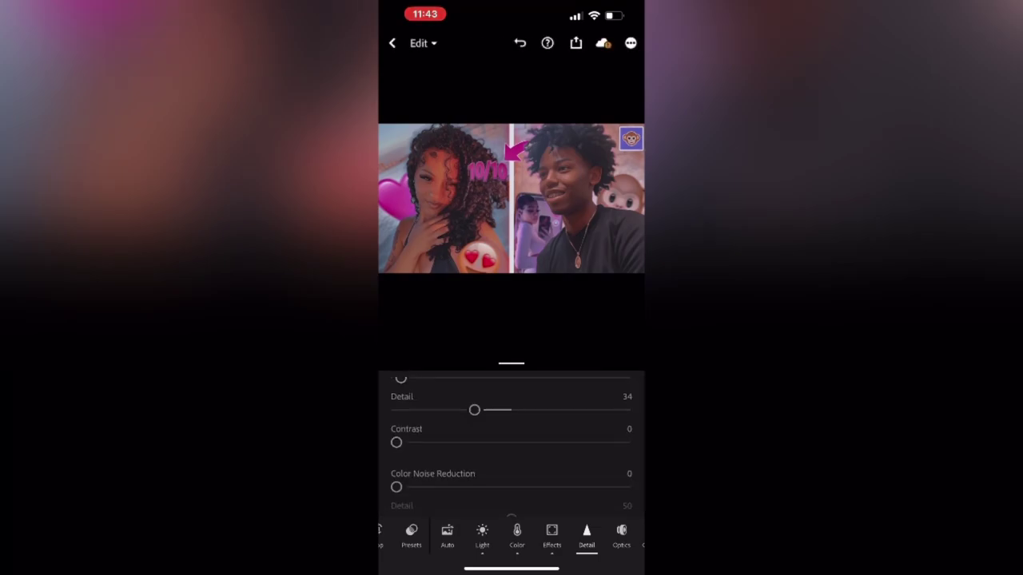
drag(475, 409, 520, 408)
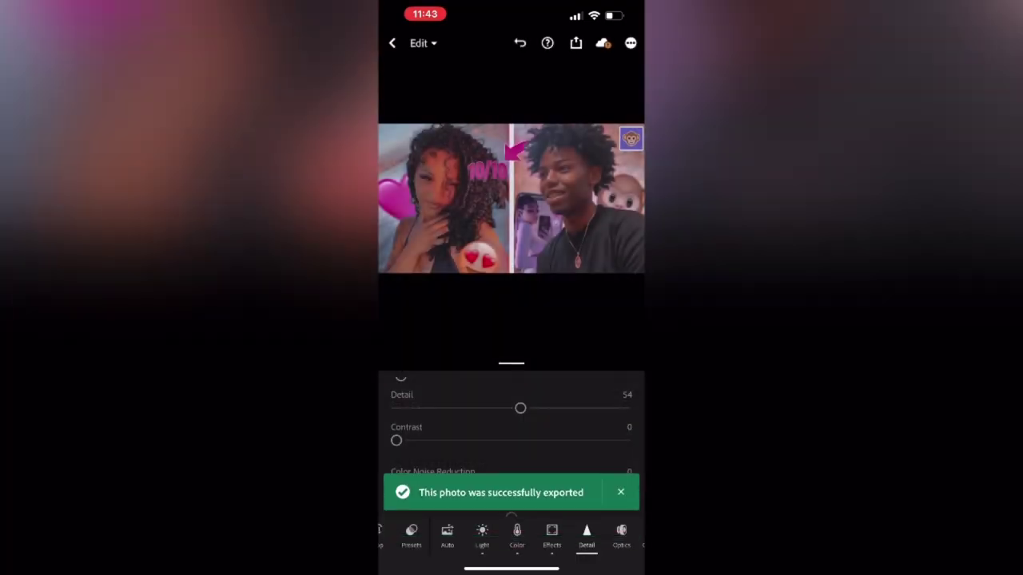
Step: Leave Lightroom to view the exported thumbnail on the phone
drag(511, 569, 512, 359)
click(491, 251)
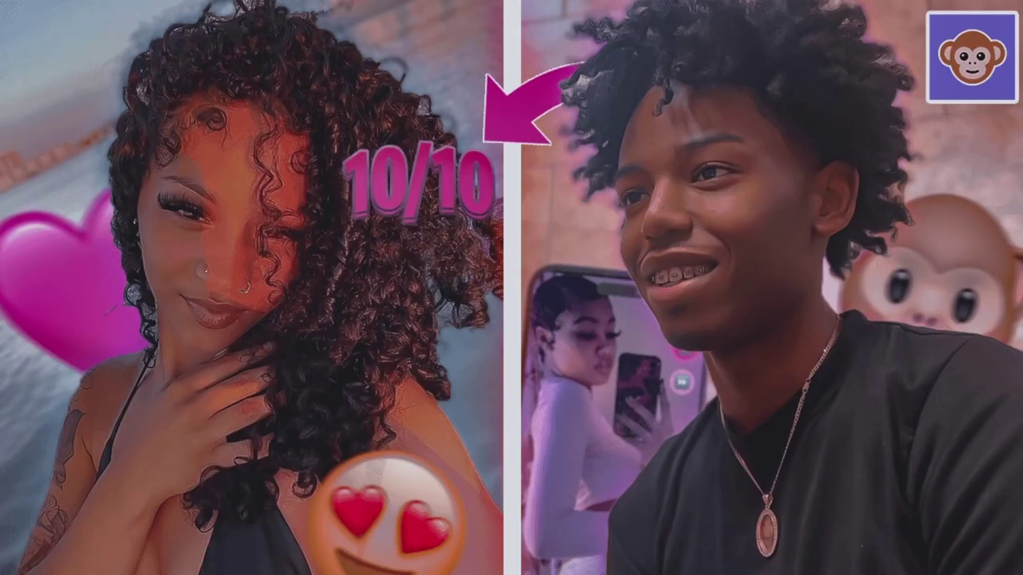